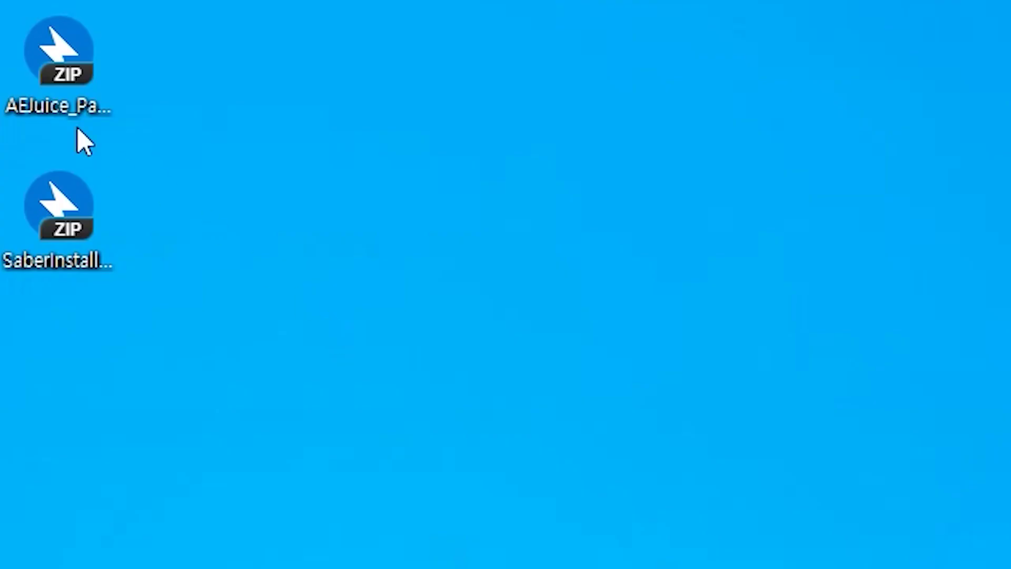
# Step: Extract the AEJuice_Pack_Manager zip onto the desktop with Bandizip and close the extraction window
pyautogui.click(63, 73)
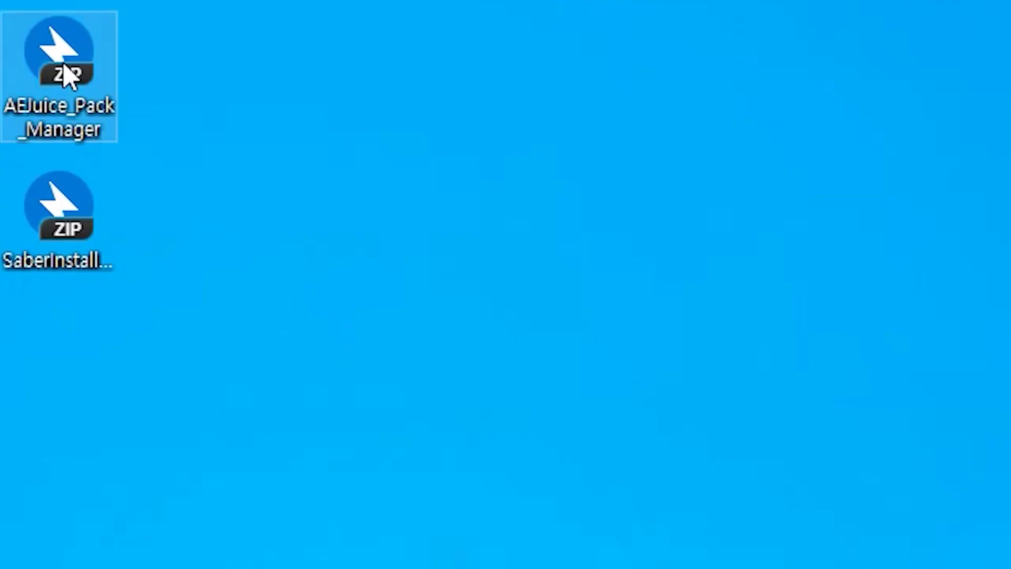
pyautogui.rightClick(66, 74)
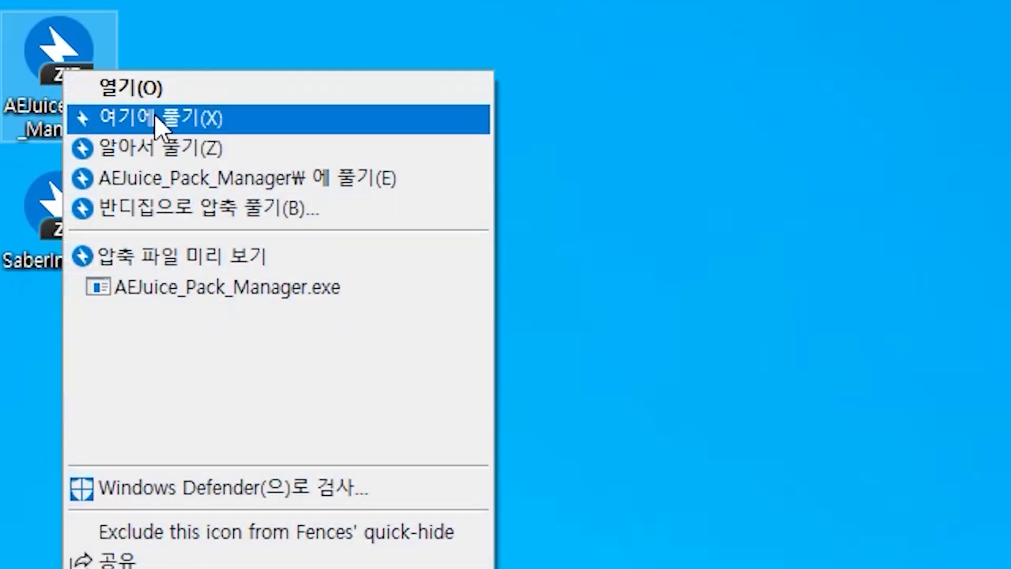
pyautogui.click(155, 117)
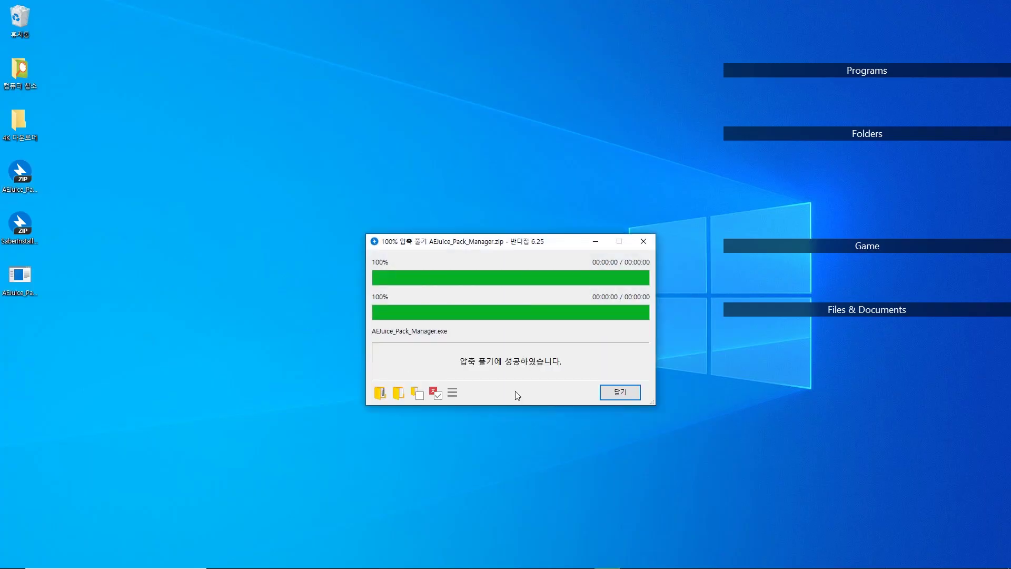
pyautogui.click(620, 392)
pyautogui.click(26, 291)
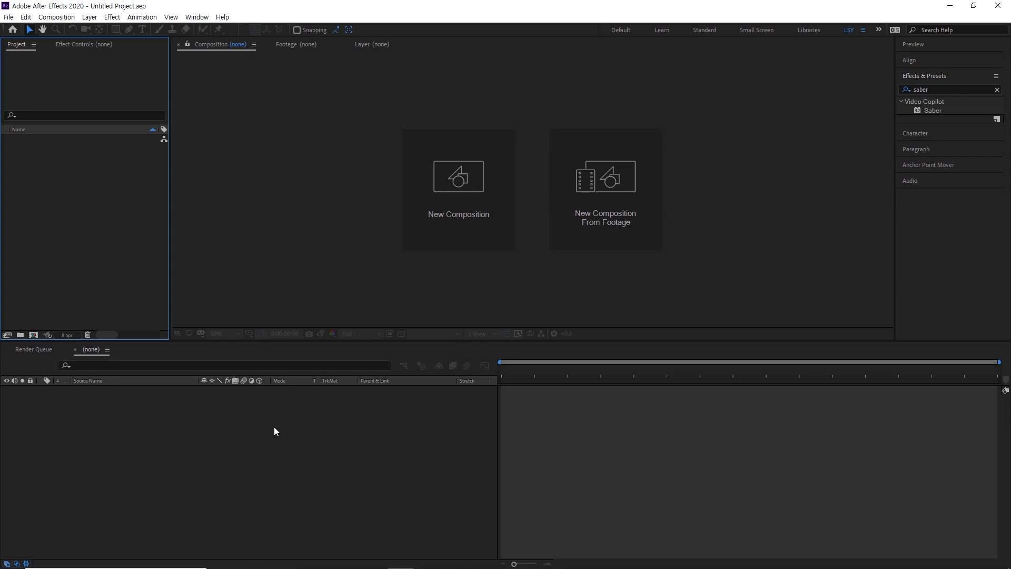
# Step: Open AEJuice Pack Manager 3 from the Window menu and dock it beside the Composition viewer
pyautogui.click(190, 18)
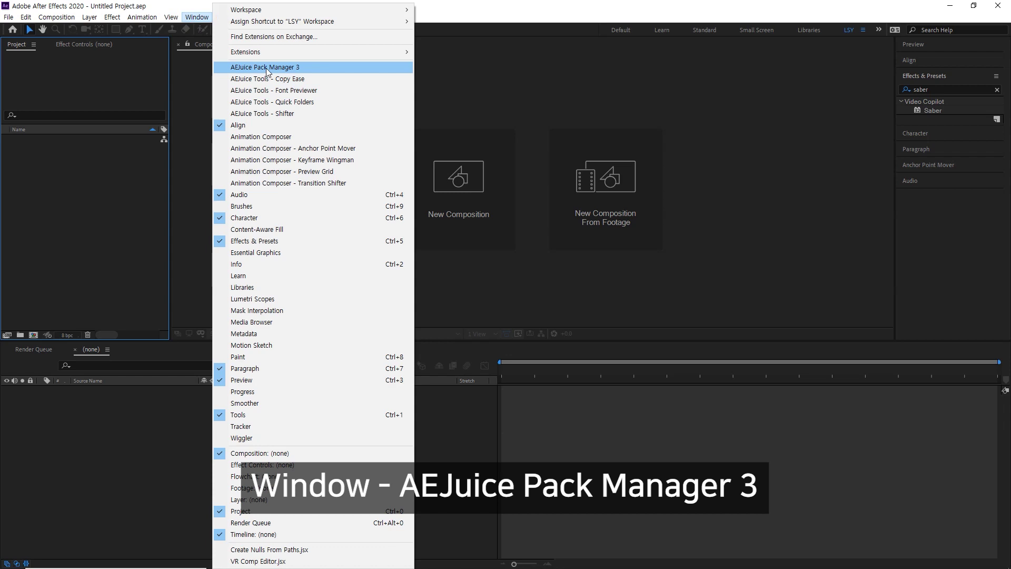
pyautogui.click(267, 68)
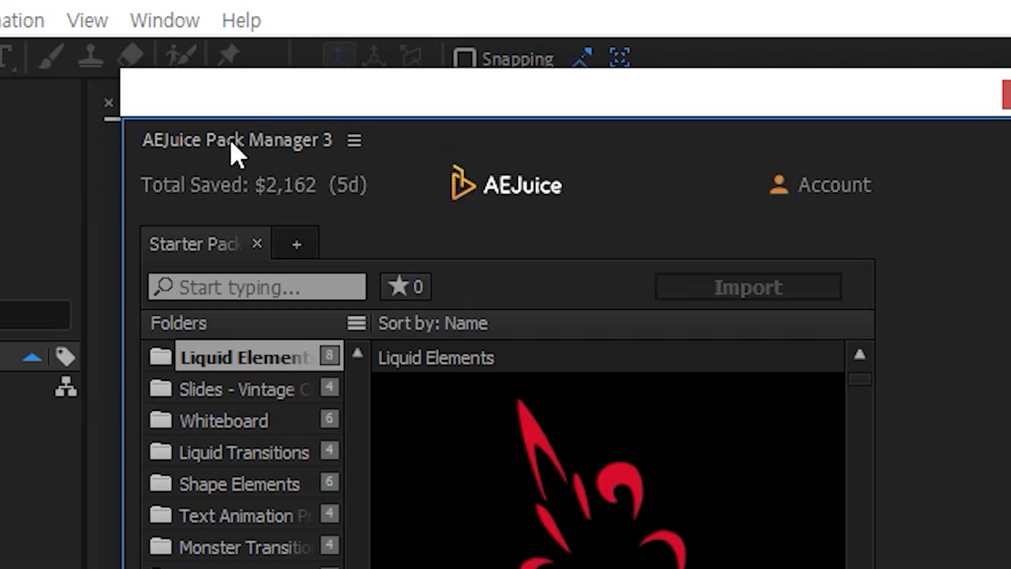
pyautogui.moveTo(258, 152); pyautogui.dragTo(181, 130)
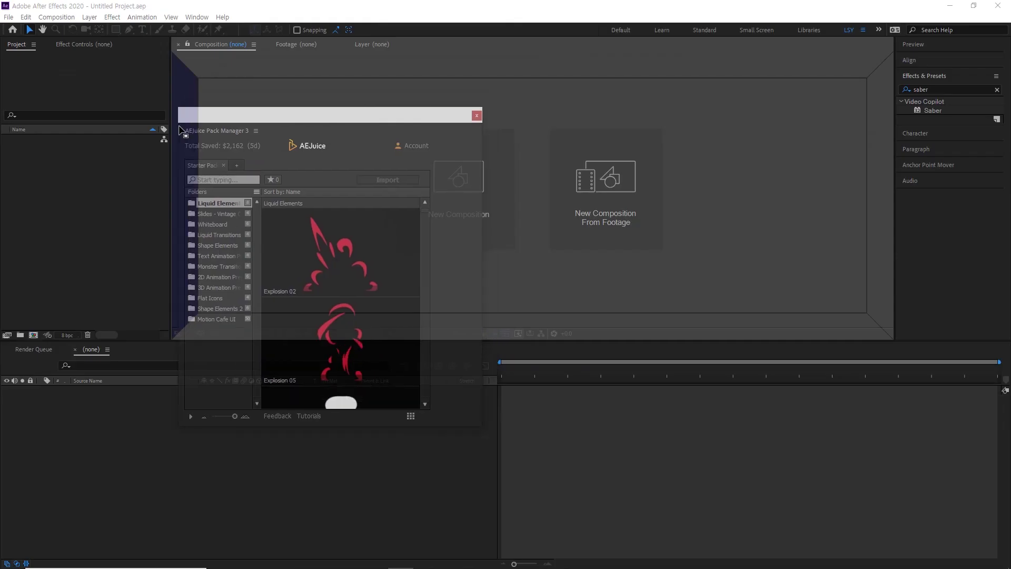
pyautogui.moveTo(181, 130); pyautogui.dragTo(181, 129)
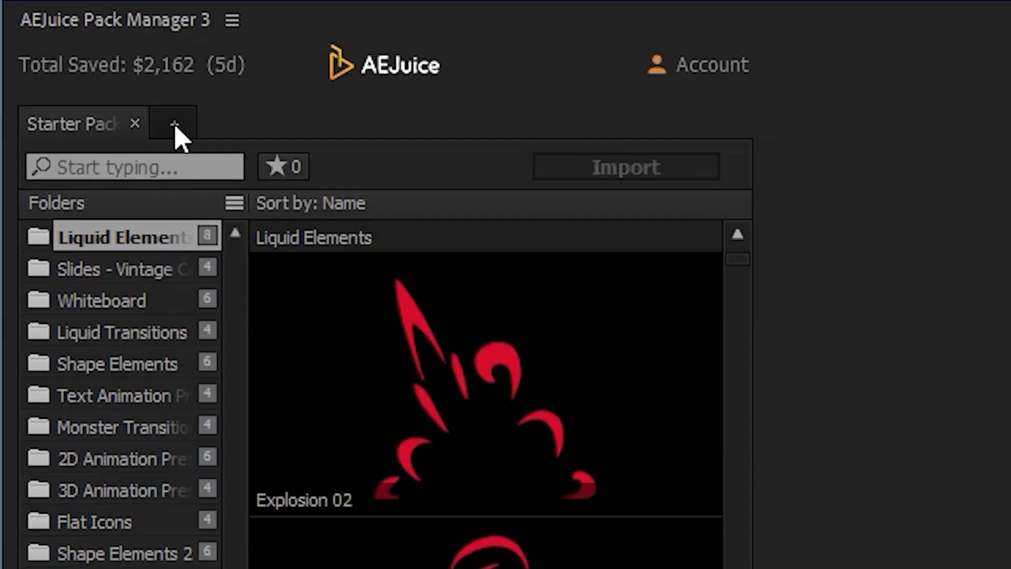
# Step: Open the free Starter Pack and preview its Slides, Whiteboard, Transitions, Flat Icons and Shape Elements folders
pyautogui.click(175, 126)
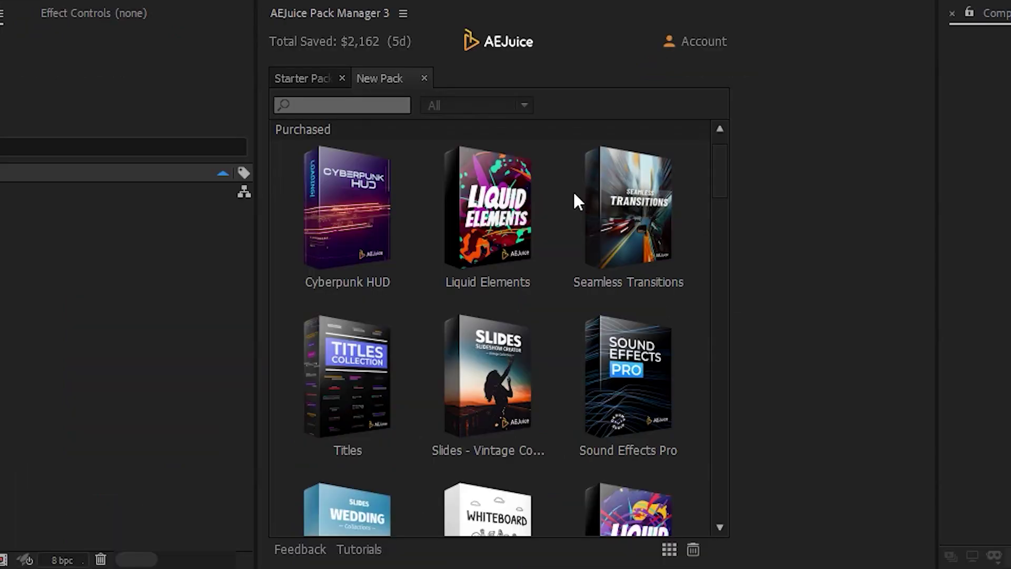
pyautogui.scroll(-10, 472, 308)
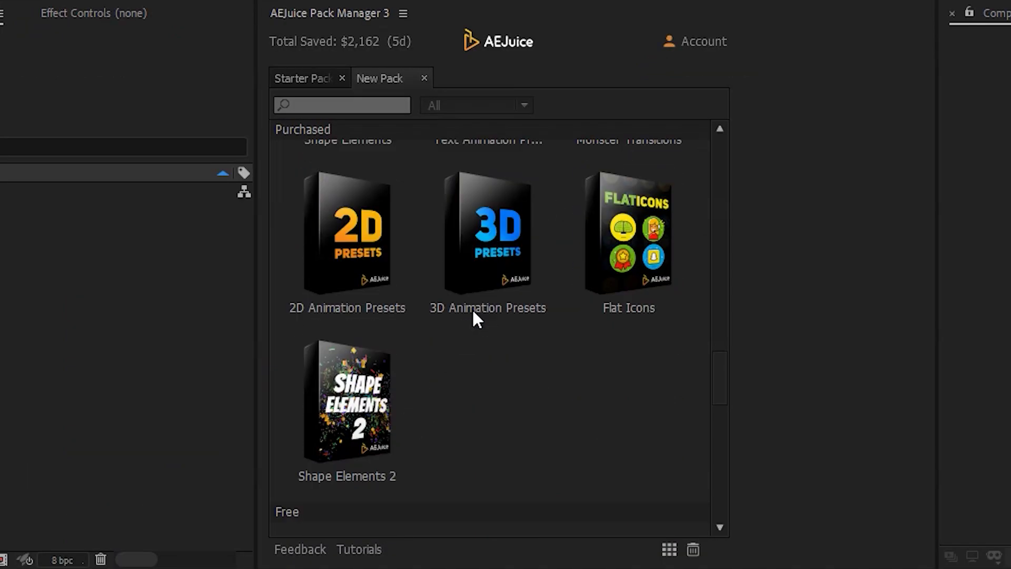
pyautogui.scroll(-5, 471, 302)
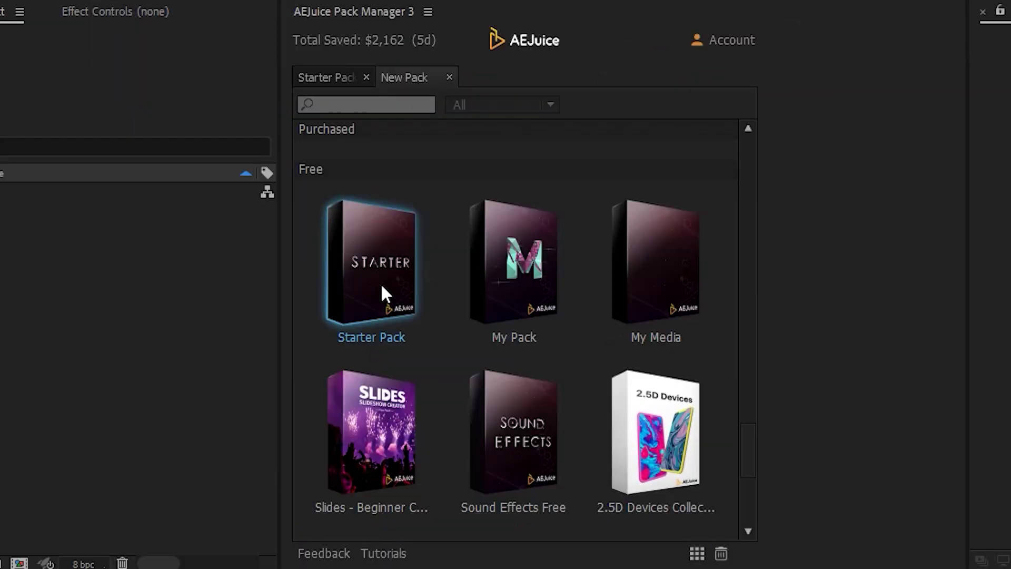
pyautogui.click(381, 283)
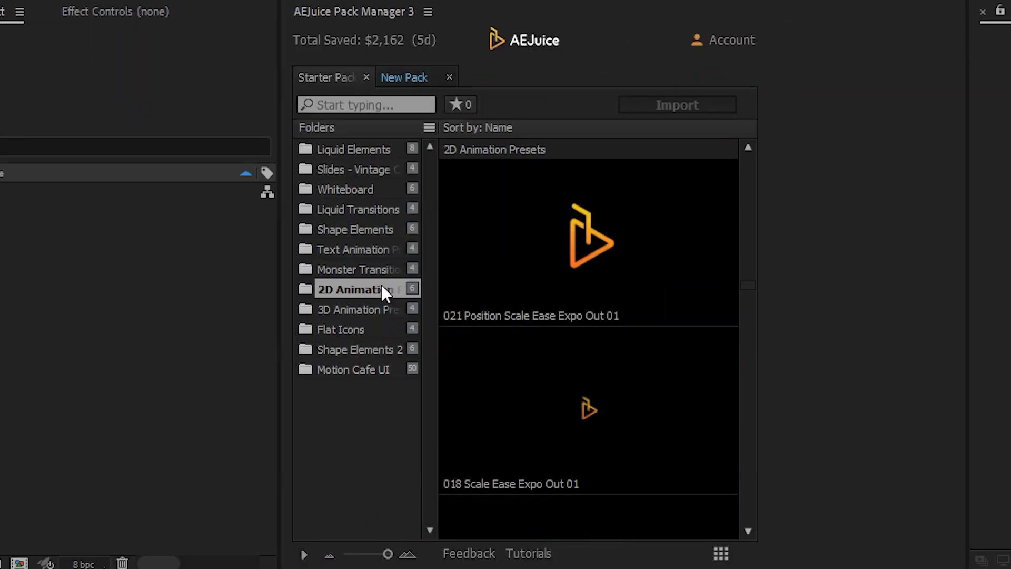
pyautogui.click(378, 163)
pyautogui.click(368, 189)
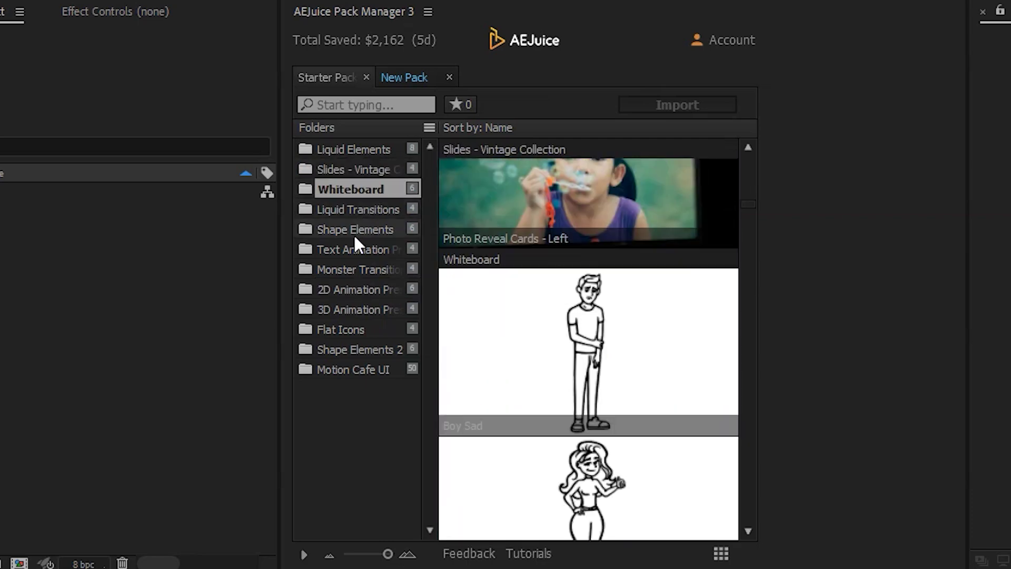
pyautogui.click(349, 269)
pyautogui.click(339, 330)
pyautogui.click(336, 349)
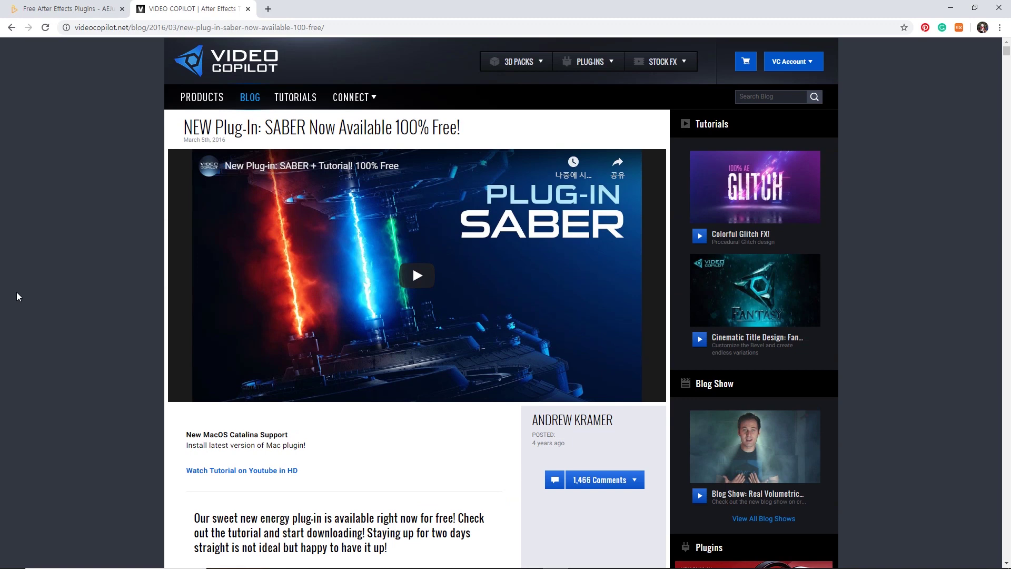
# Step: Scroll the Saber blog post down to the plug-in download section
pyautogui.scroll(-10, 17, 292)
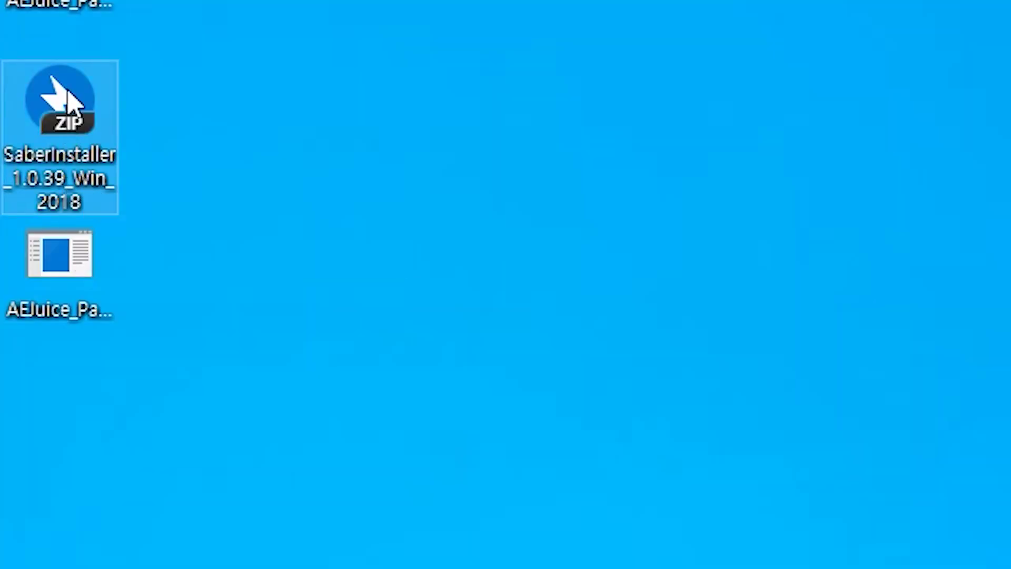
# Step: Extract the SaberInstaller zip to the desktop and run the Saber 1.0.39 installer through its pages
pyautogui.rightClick(68, 91)
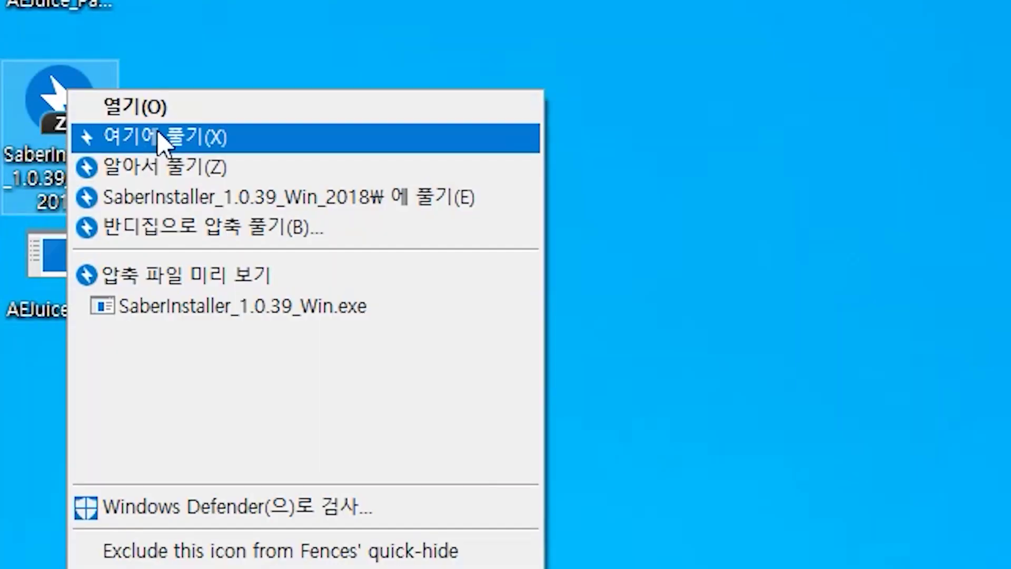
pyautogui.click(164, 138)
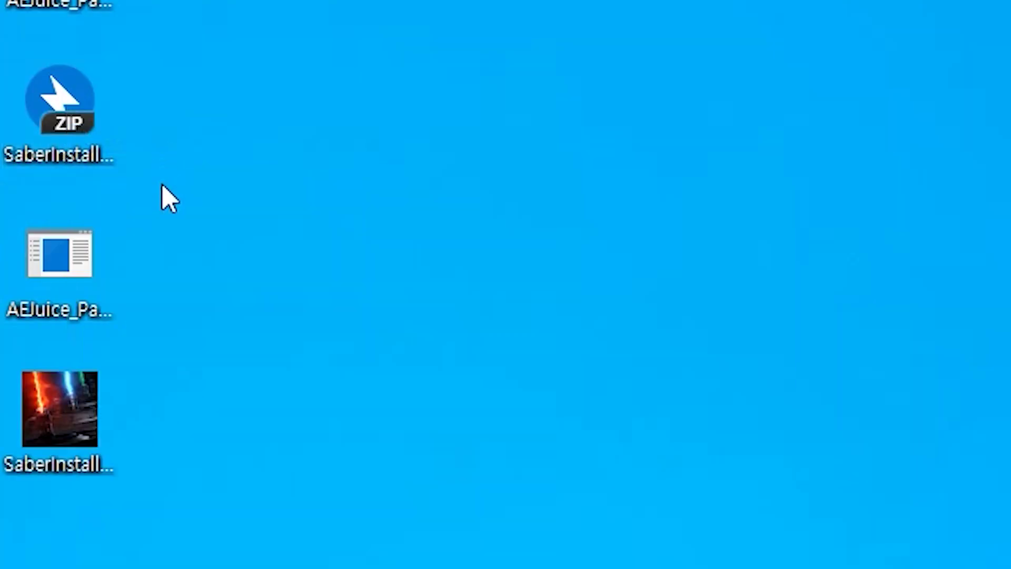
pyautogui.doubleClick(55, 421)
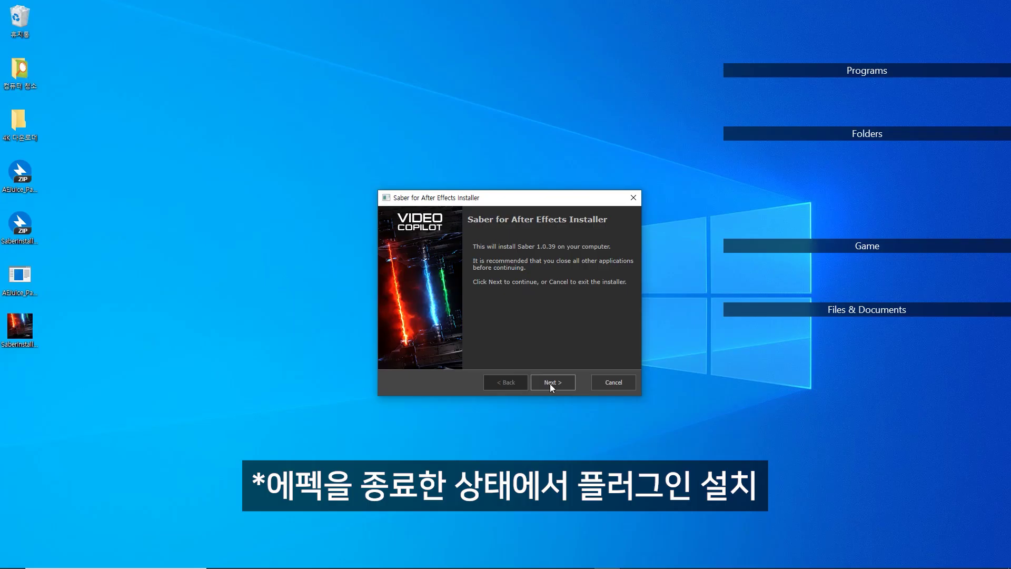
pyautogui.click(550, 383)
pyautogui.click(550, 384)
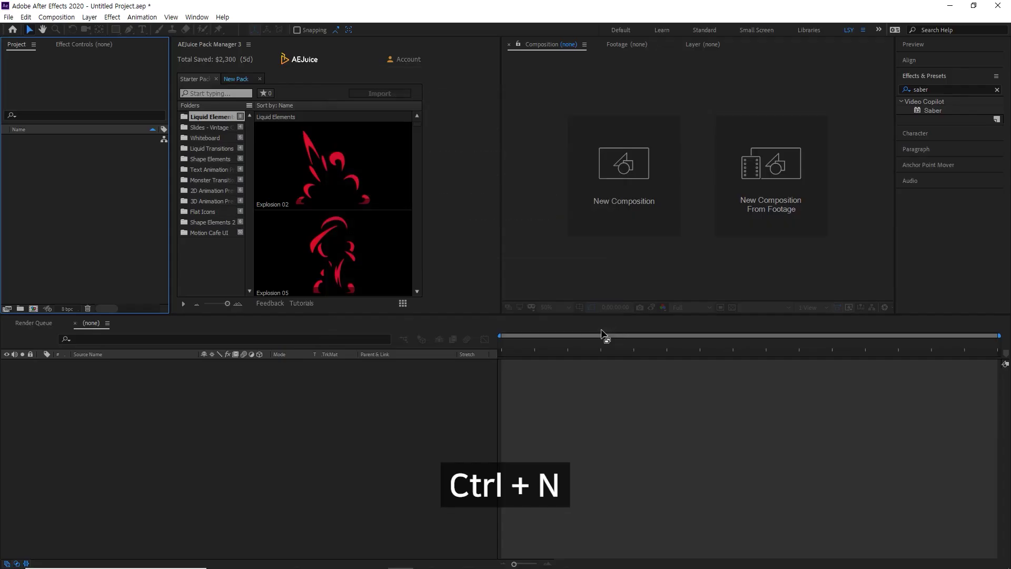
# Step: Create Comp 1 with default 1920×1080, 30 fps, 5 s settings and browse the Motion Cafe UI presets
pyautogui.hotkey('ctrl', 'n')
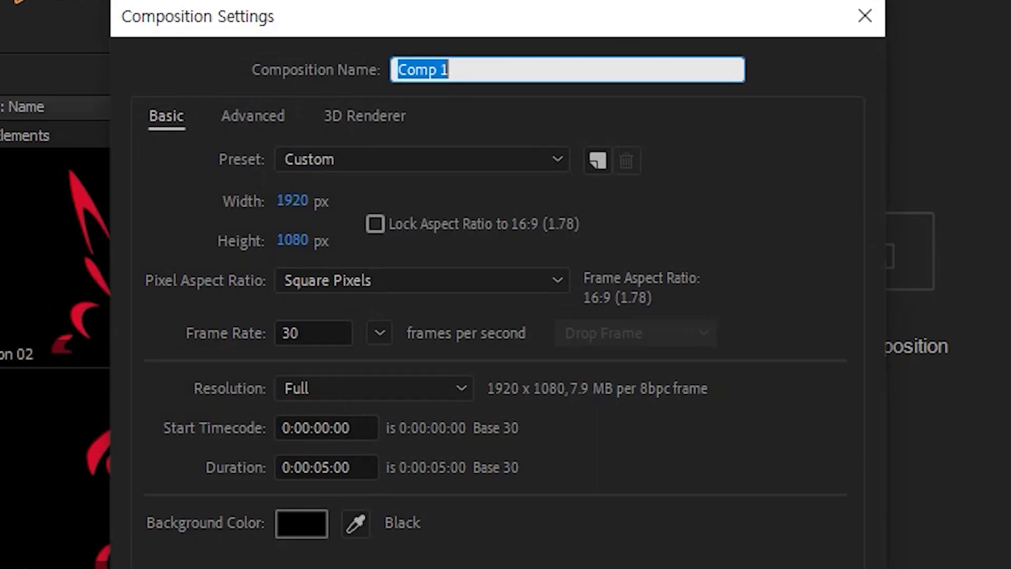
pyautogui.press('Return')
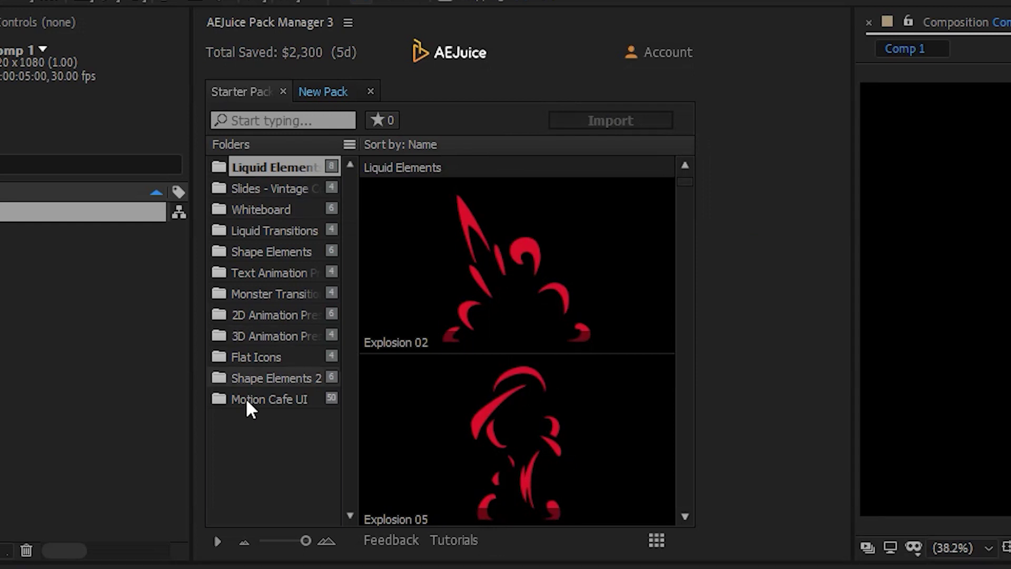
pyautogui.click(267, 403)
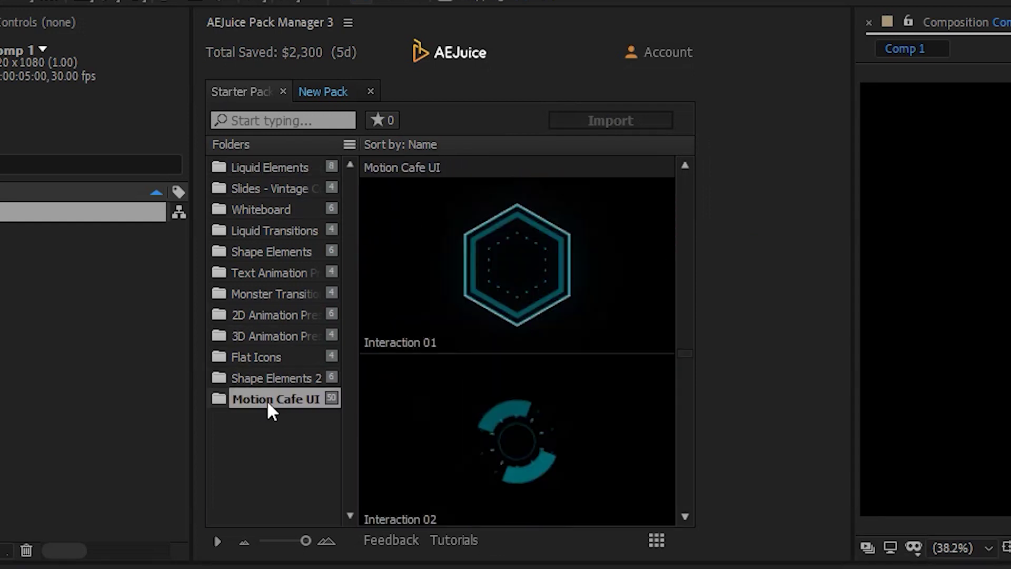
pyautogui.scroll(-5, 562, 355)
pyautogui.scroll(-4, 562, 355)
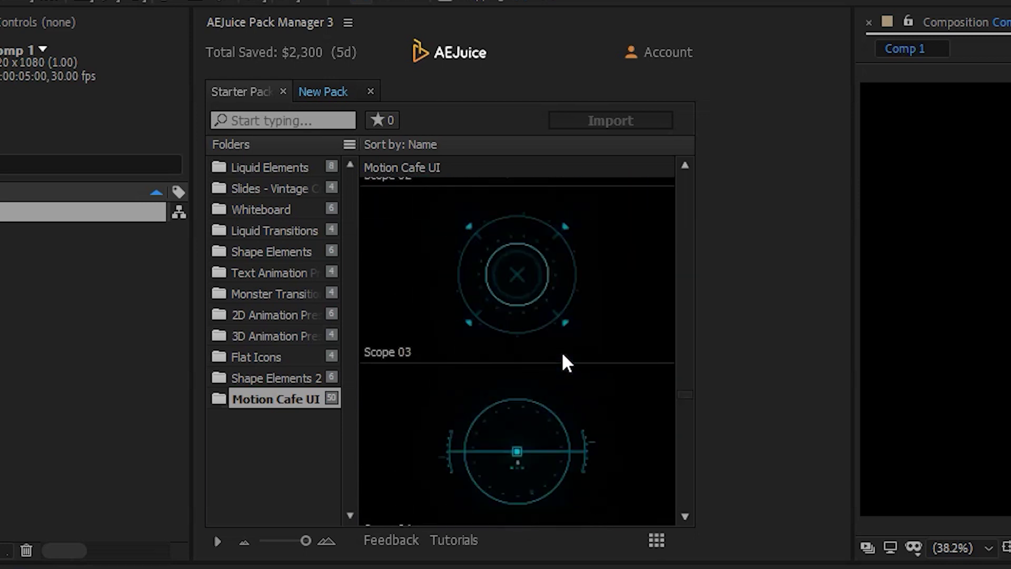
pyautogui.scroll(-4, 562, 355)
pyautogui.scroll(-3, 562, 355)
pyautogui.scroll(-3, 563, 355)
pyautogui.scroll(-4, 563, 356)
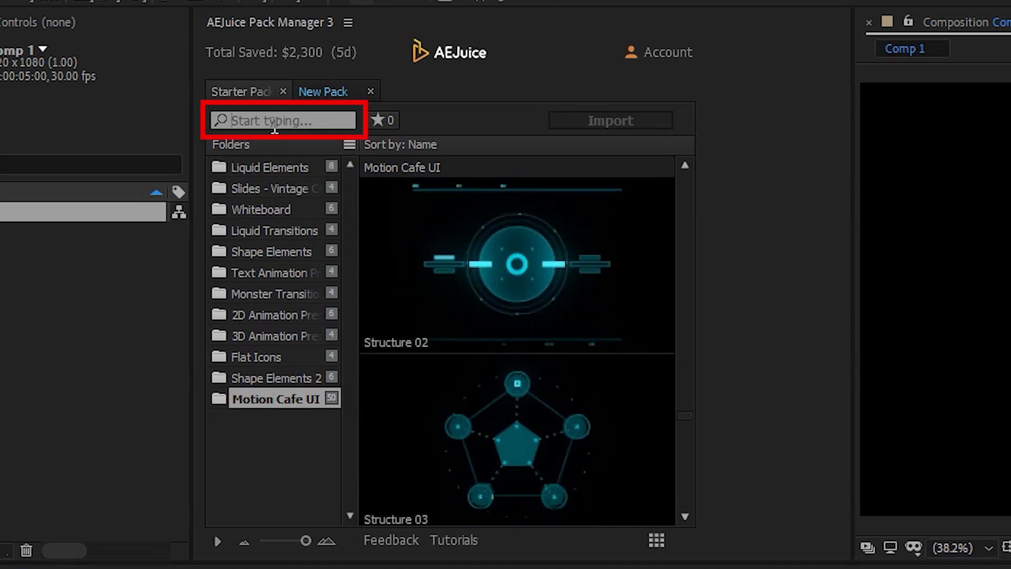
pyautogui.click(275, 125)
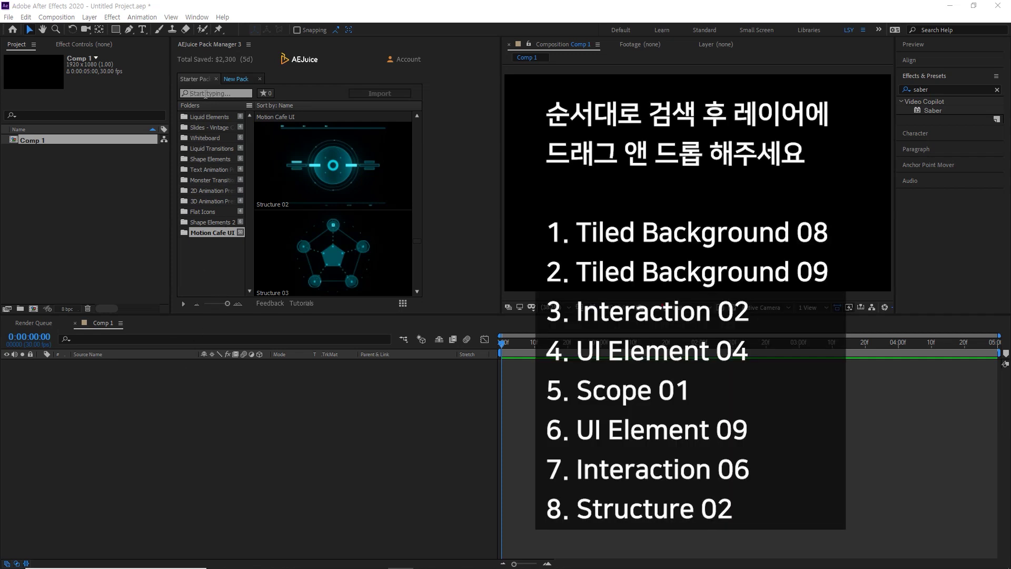
# Step: Add Tiled Background 08 and 09, Interaction 02 and Scope 01 to Comp 1 as layers
pyautogui.write('tiled bac')
pyautogui.moveTo(333, 253); pyautogui.dragTo(240, 372)
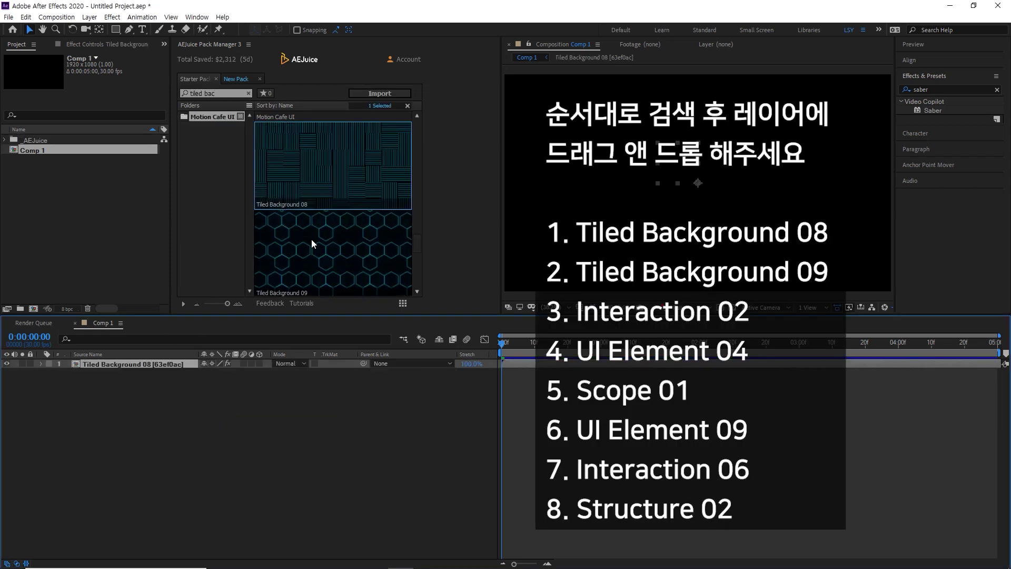
pyautogui.moveTo(333, 253); pyautogui.dragTo(240, 372)
pyautogui.write('ui')
pyautogui.moveTo(332, 253); pyautogui.dragTo(240, 379)
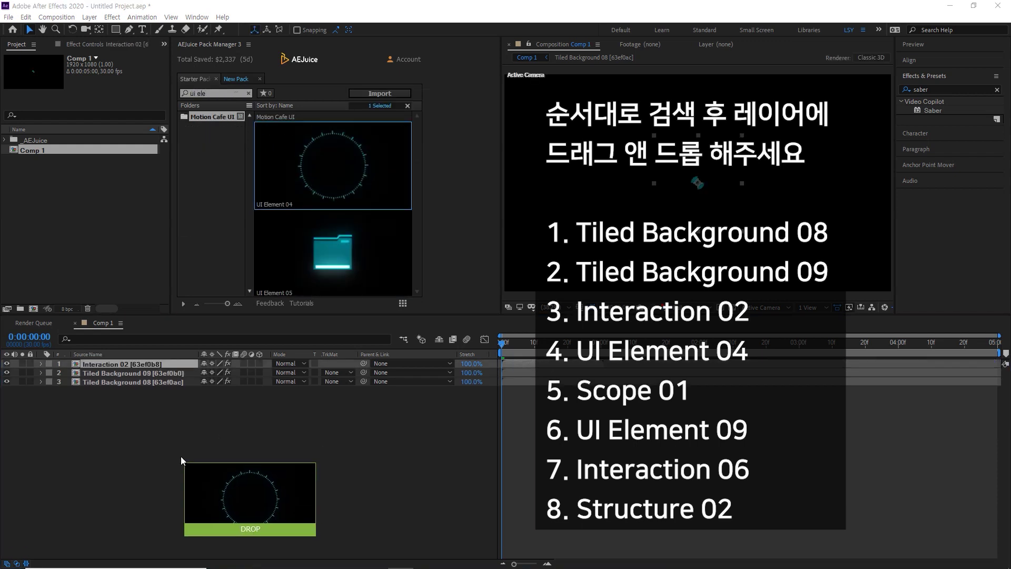
pyautogui.write('scope')
pyautogui.moveTo(332, 164); pyautogui.dragTo(240, 379)
# Step: Add UI Element 09, Interaction 06 and Structure 02 to Comp 1 as layers
pyautogui.write('ui')
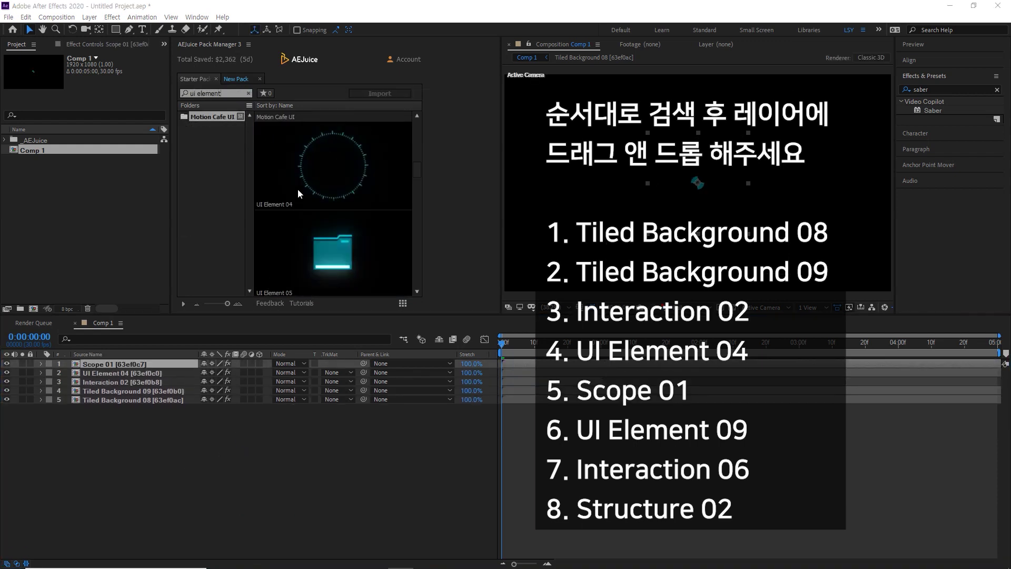
pyautogui.moveTo(333, 163); pyautogui.dragTo(240, 369)
pyautogui.write('interaction')
pyautogui.scroll(-2, 345, 227)
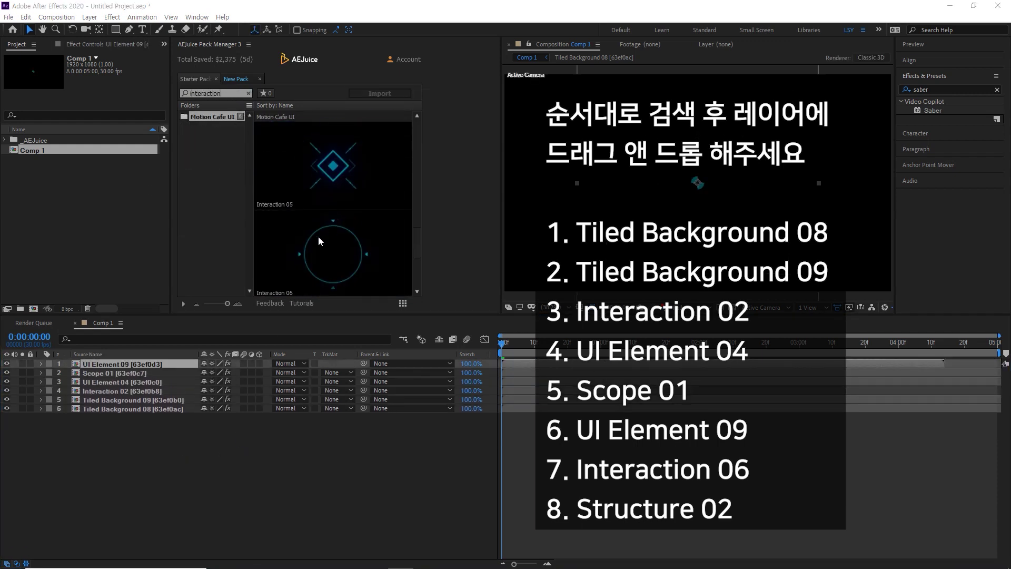
pyautogui.moveTo(330, 257); pyautogui.dragTo(240, 368)
pyautogui.write('structure')
pyautogui.moveTo(332, 275); pyautogui.dragTo(142, 429)
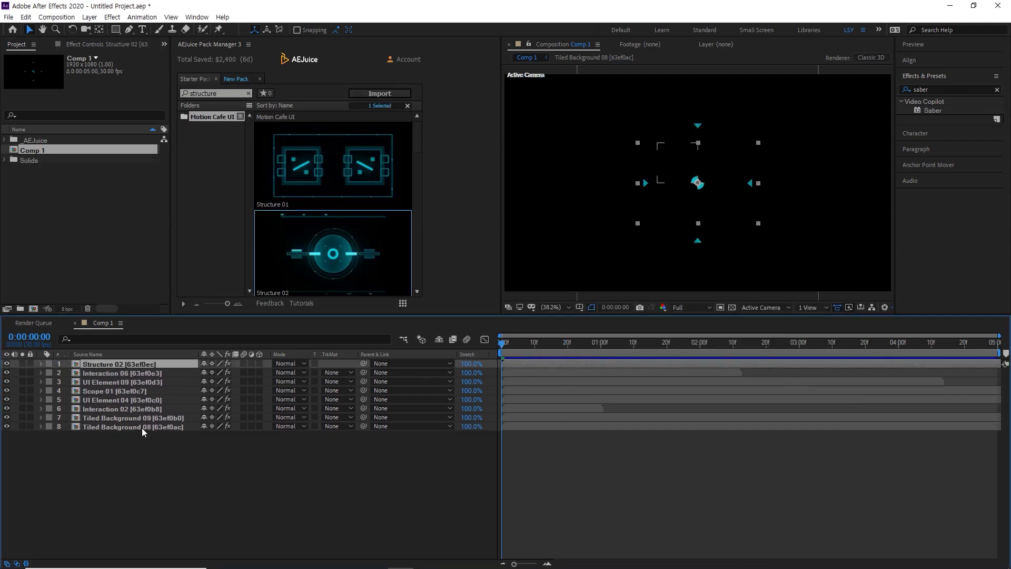
# Step: Solo Tiled Background 08 and set it to 20% opacity and 40% scale
pyautogui.press('space')
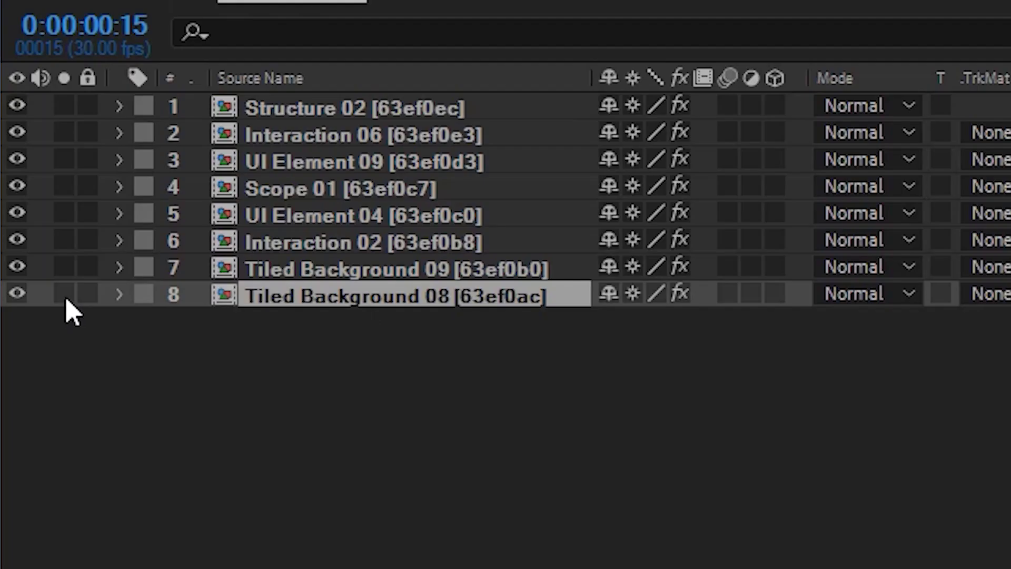
pyautogui.click(22, 426)
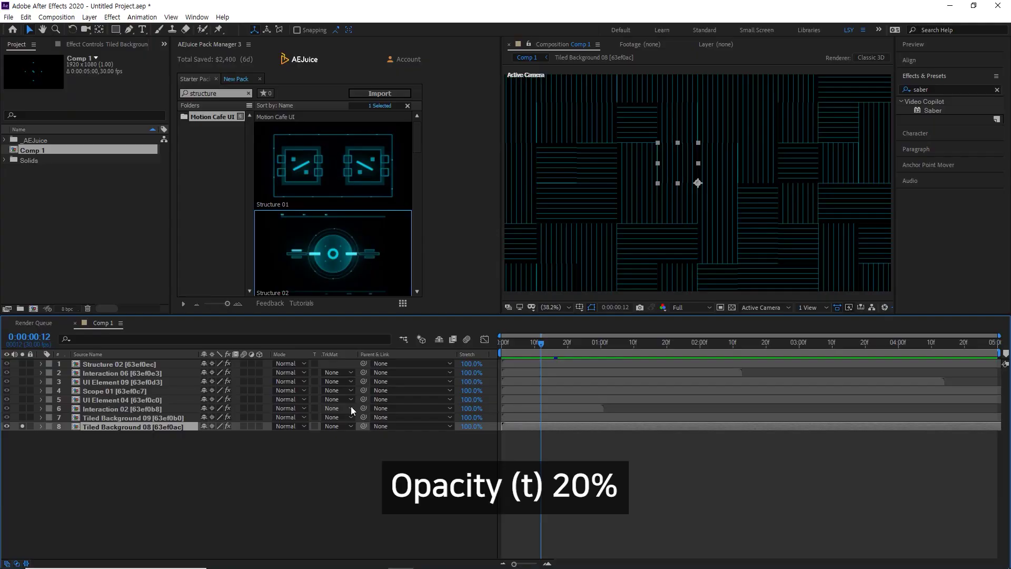
pyautogui.press('t')
pyautogui.press('Return')
pyautogui.hotkey('shift', 's')
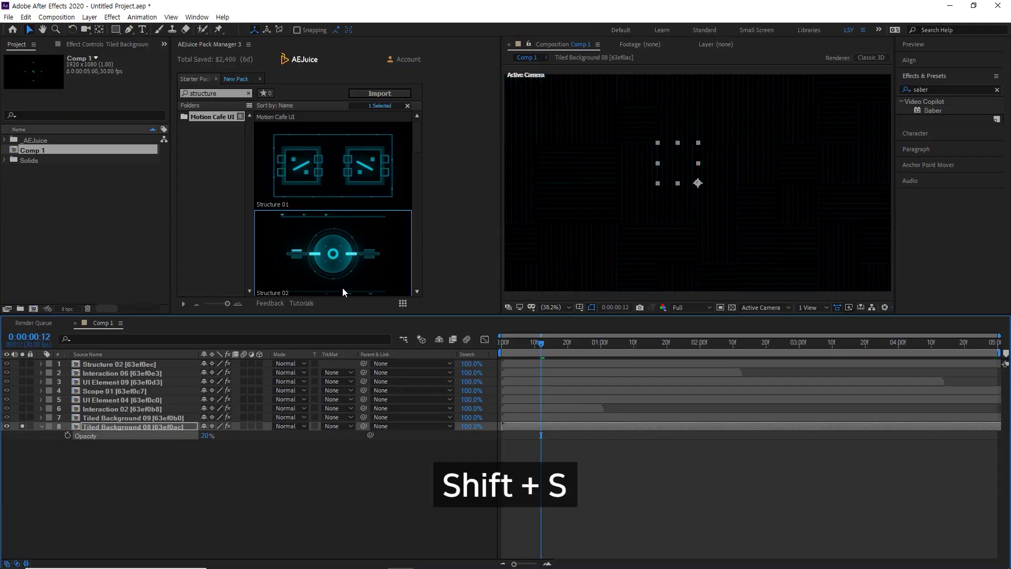
pyautogui.click(217, 436)
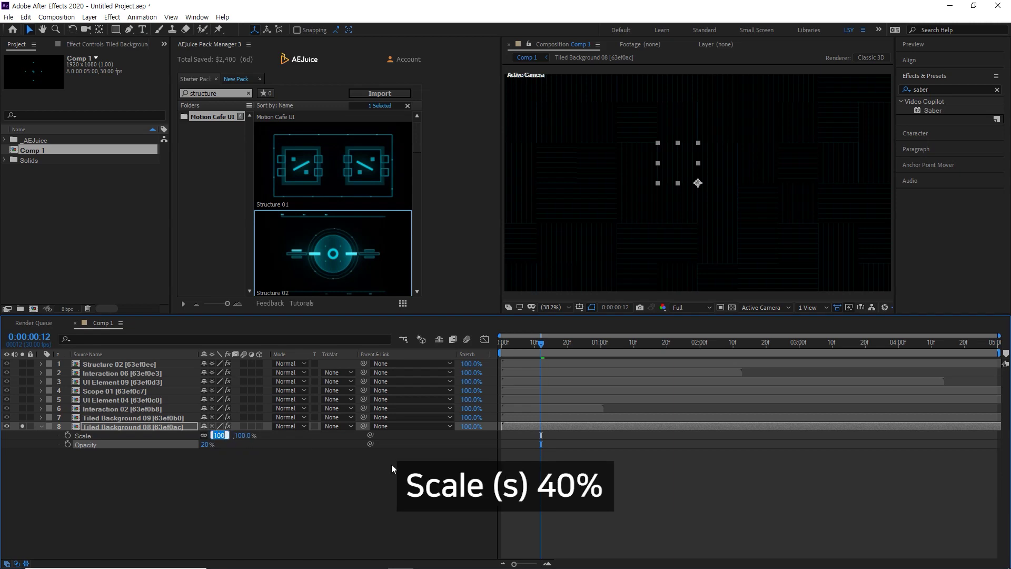
pyautogui.write('40')
pyautogui.press('Return')
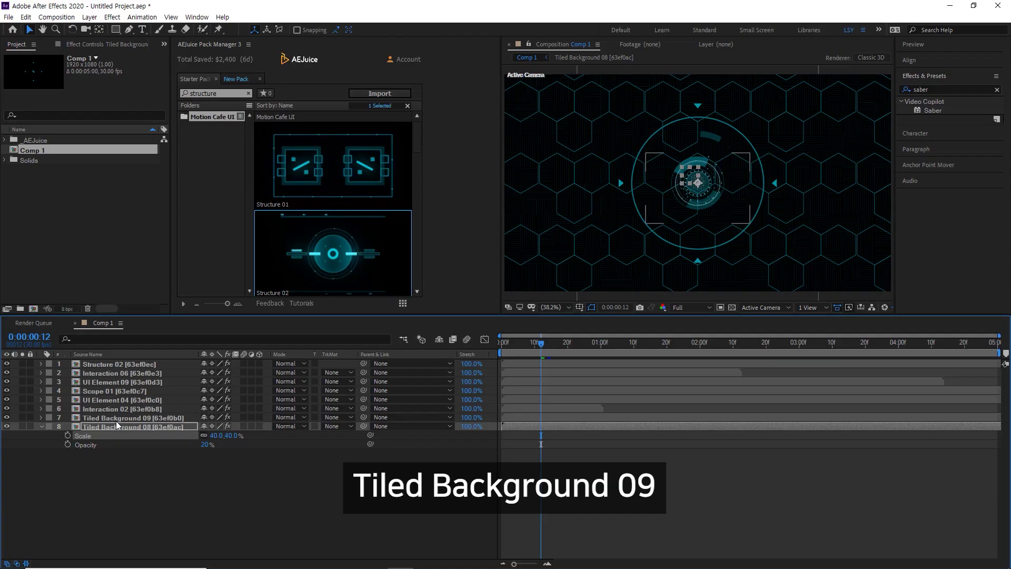
# Step: Set Tiled Background 09's opacity to 20%
pyautogui.click(134, 418)
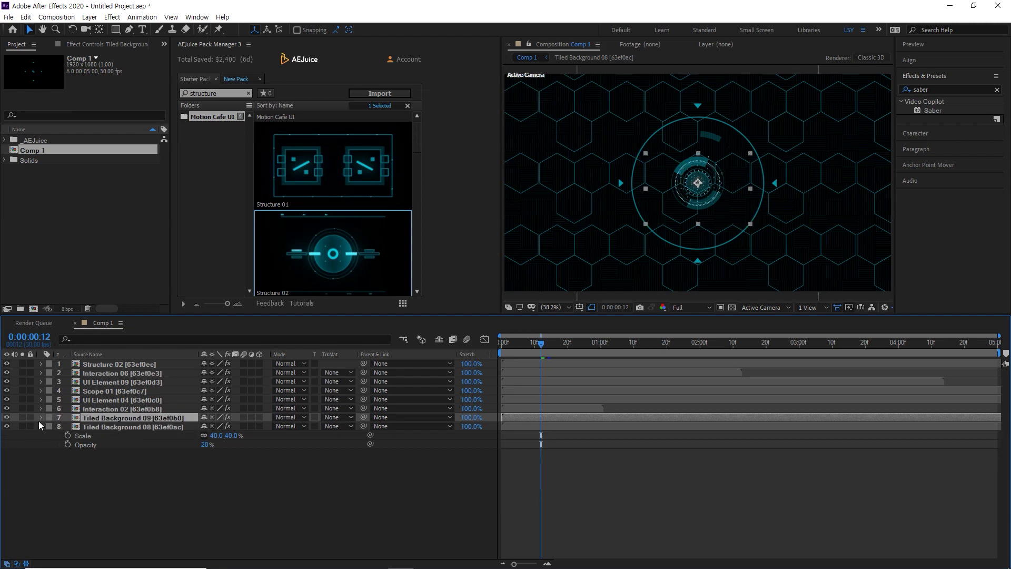
pyautogui.press('t')
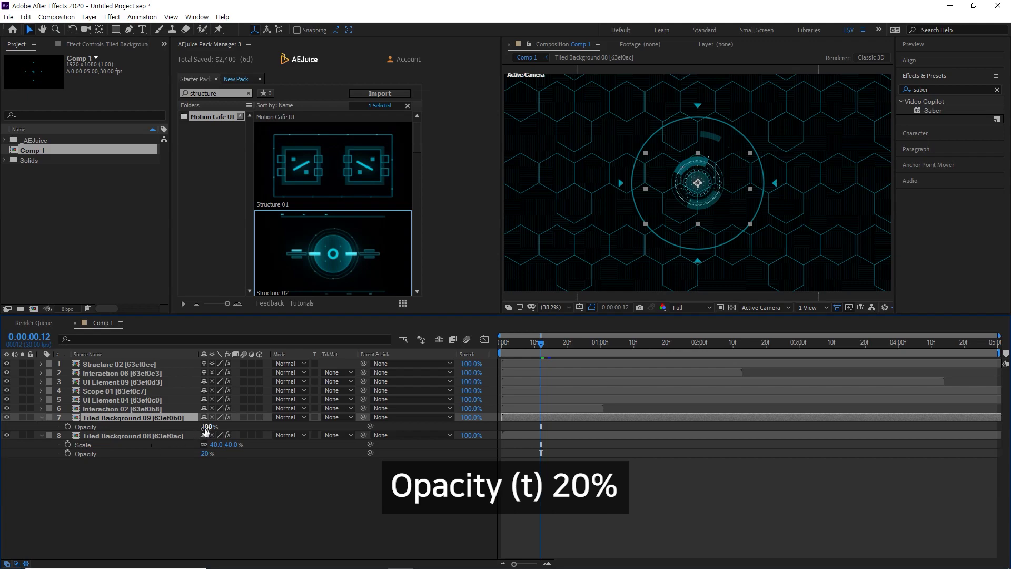
pyautogui.write('0')
pyautogui.press('Return')
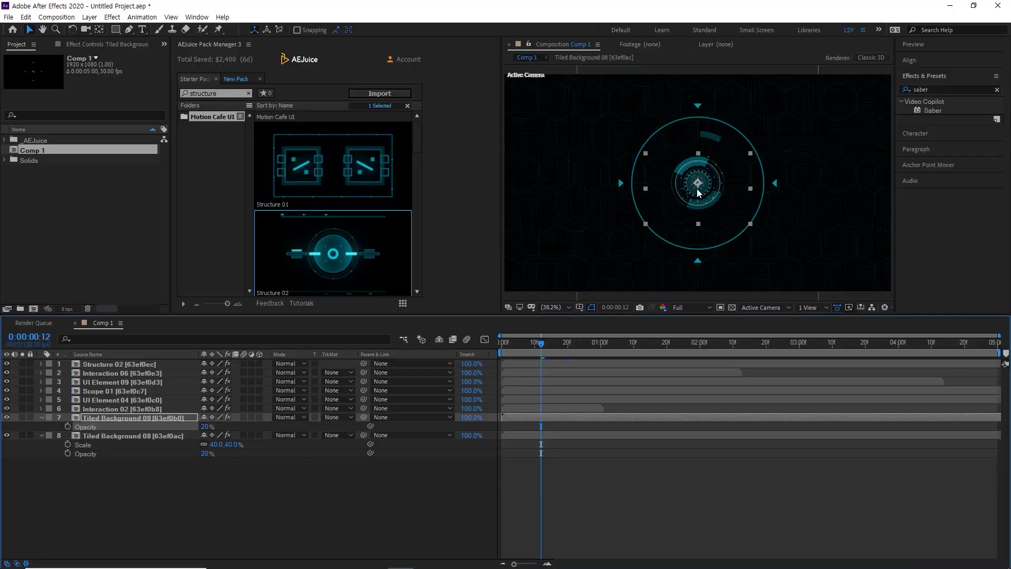
# Step: Scale Interaction 02 to 150% and UI Element 04 to 130%
pyautogui.click(110, 409)
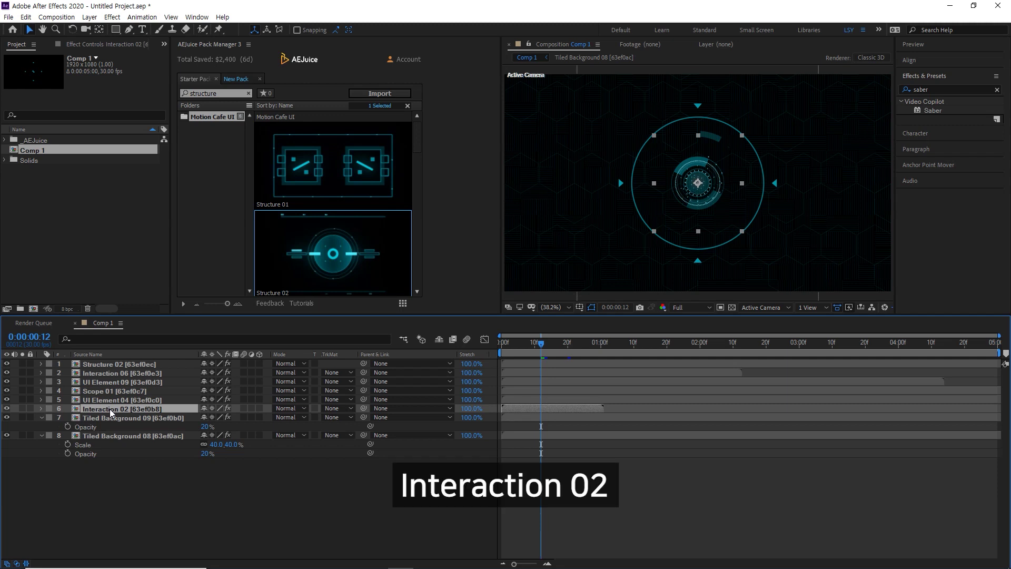
pyautogui.press('s')
pyautogui.click(214, 418)
pyautogui.press('Return')
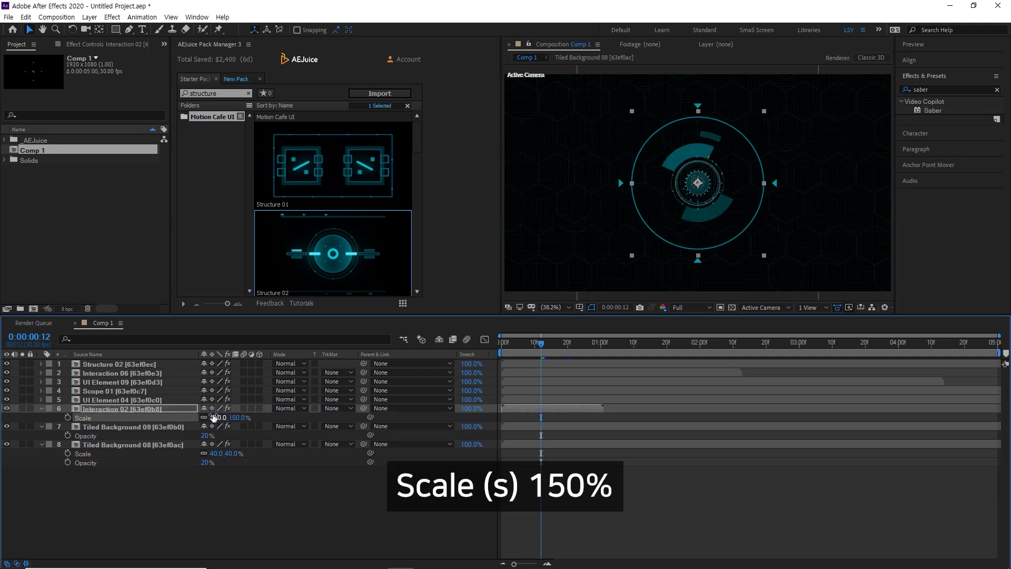
pyautogui.click(137, 400)
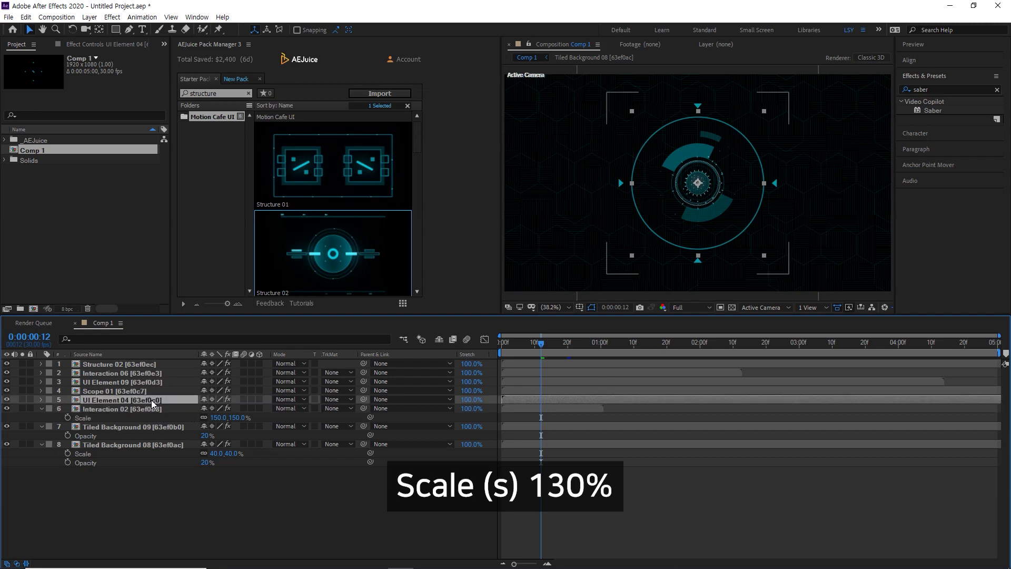
pyautogui.press('s')
pyautogui.click(221, 408)
pyautogui.write('130')
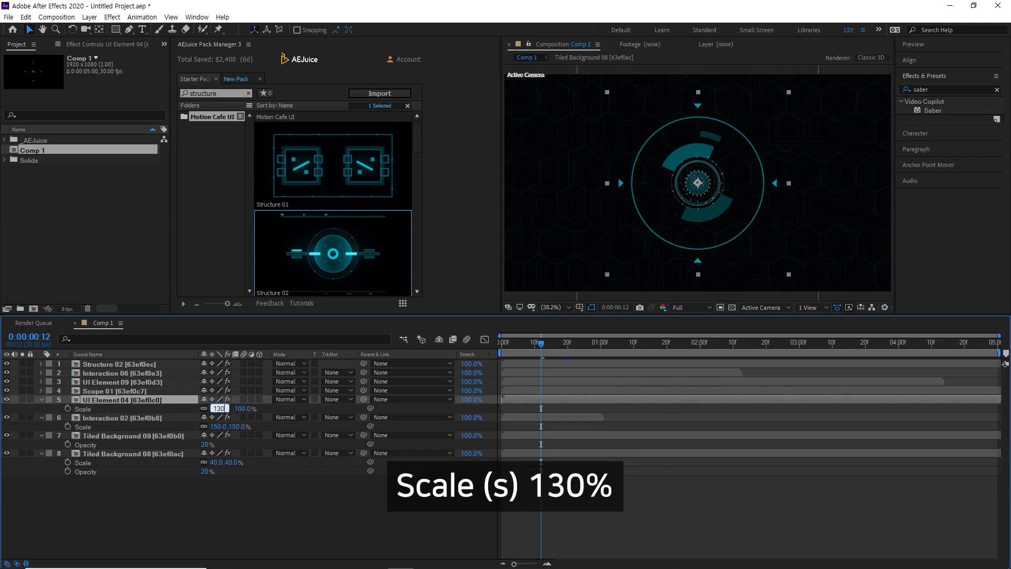
pyautogui.press('Return')
# Step: Scale Scope 01 to 350%, UI Element 09 to 220% and Interaction 06 to 200%
pyautogui.click(103, 391)
pyautogui.press('s')
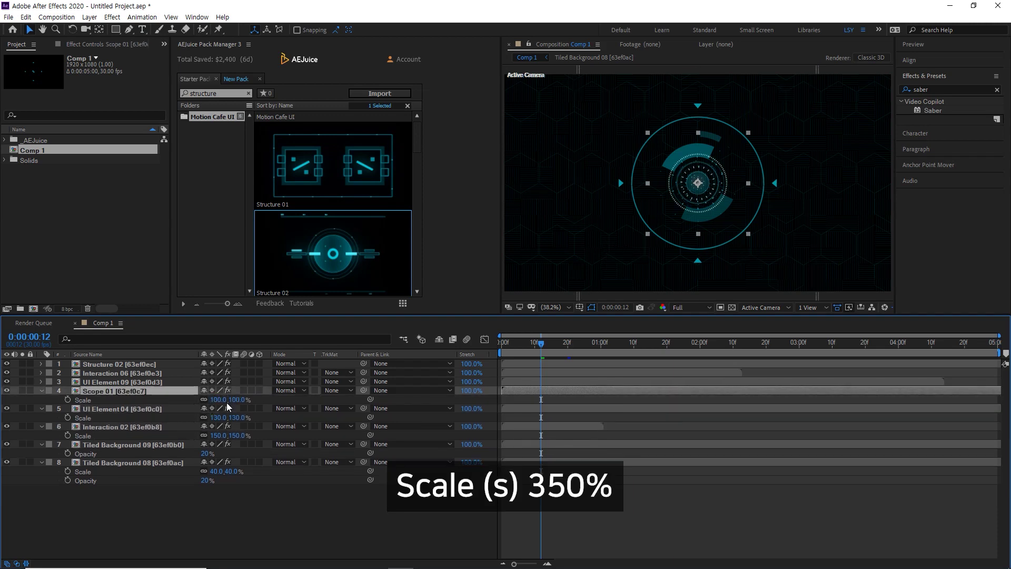
pyautogui.click(221, 399)
pyautogui.press('Return')
pyautogui.hotkey('ctrl', 'Up')
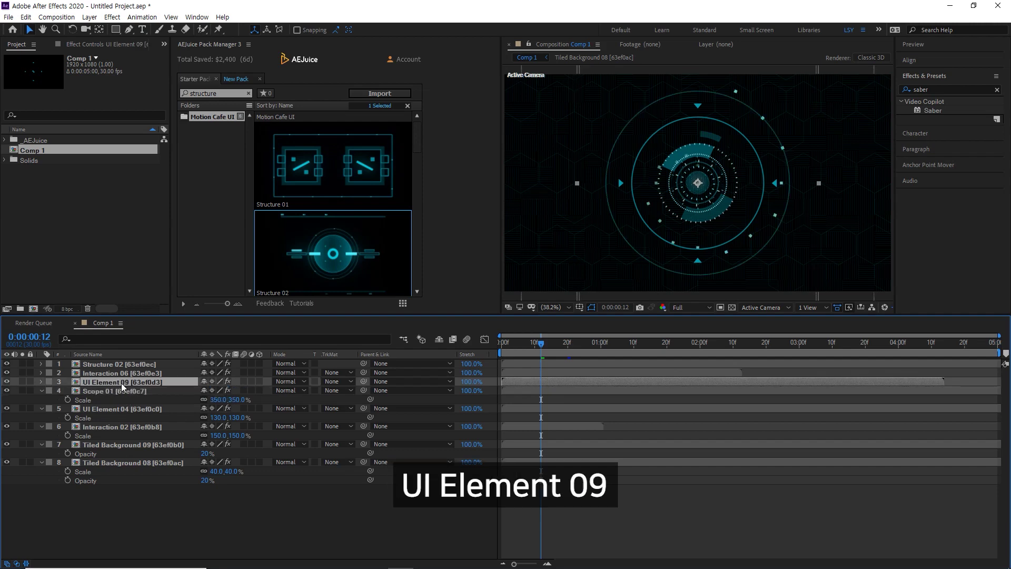
pyautogui.press('s')
pyautogui.click(220, 390)
pyautogui.write('220')
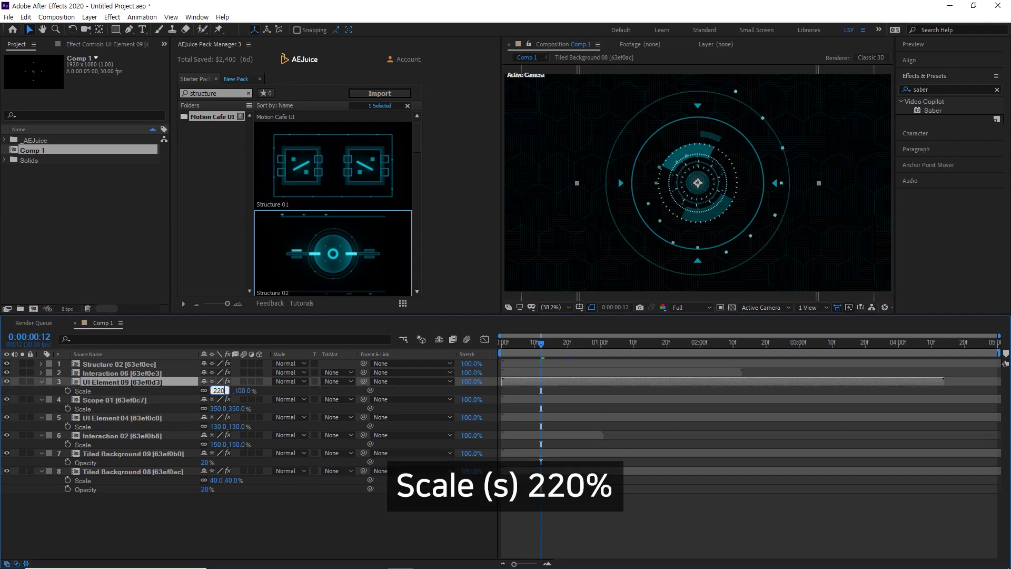
pyautogui.click(142, 373)
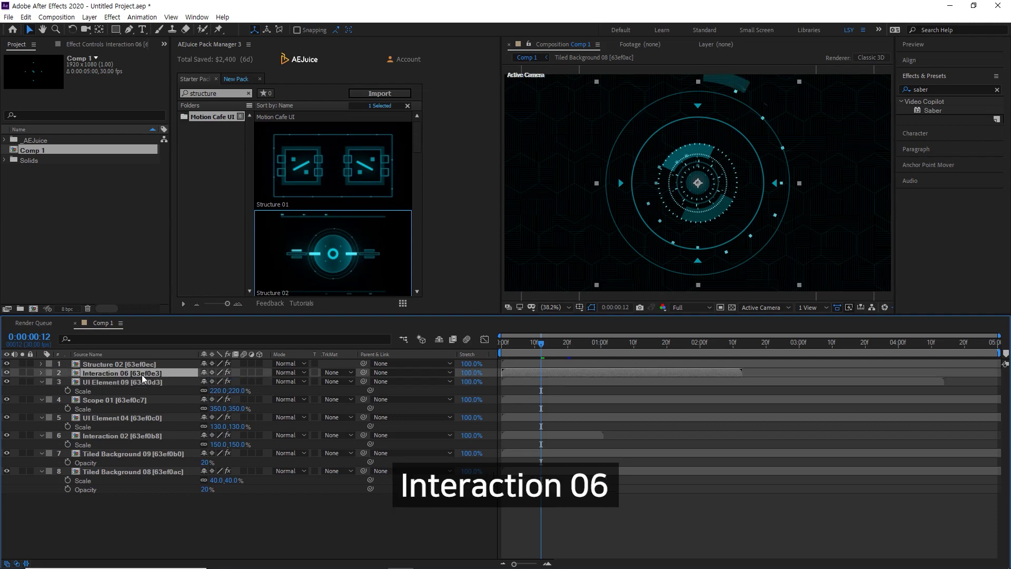
pyautogui.press('s')
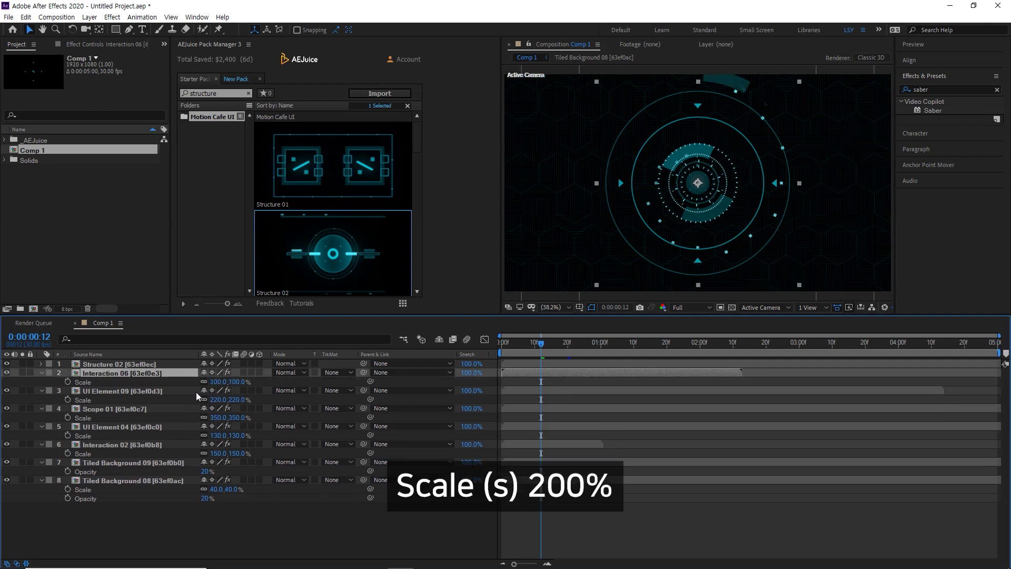
pyautogui.click(219, 382)
pyautogui.write('200')
pyautogui.click(149, 374)
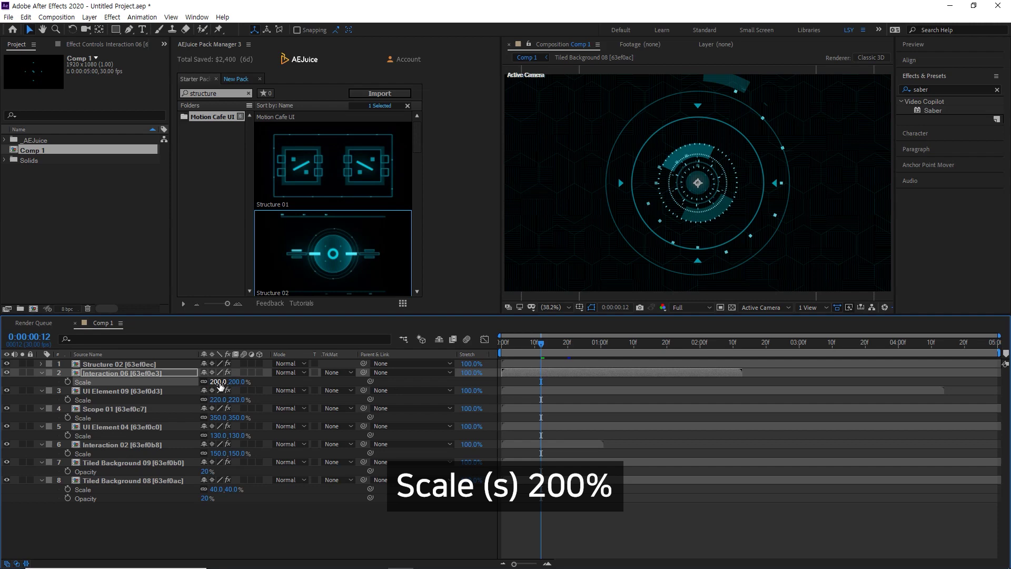
# Step: Scale Structure 02 to 500%
pyautogui.click(150, 364)
pyautogui.press('s')
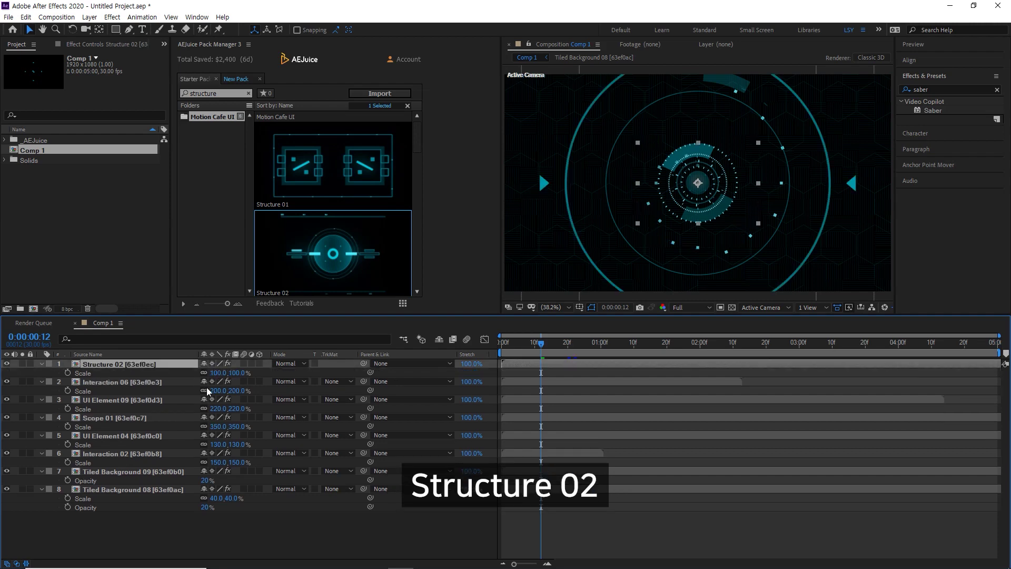
pyautogui.click(218, 373)
pyautogui.write('500')
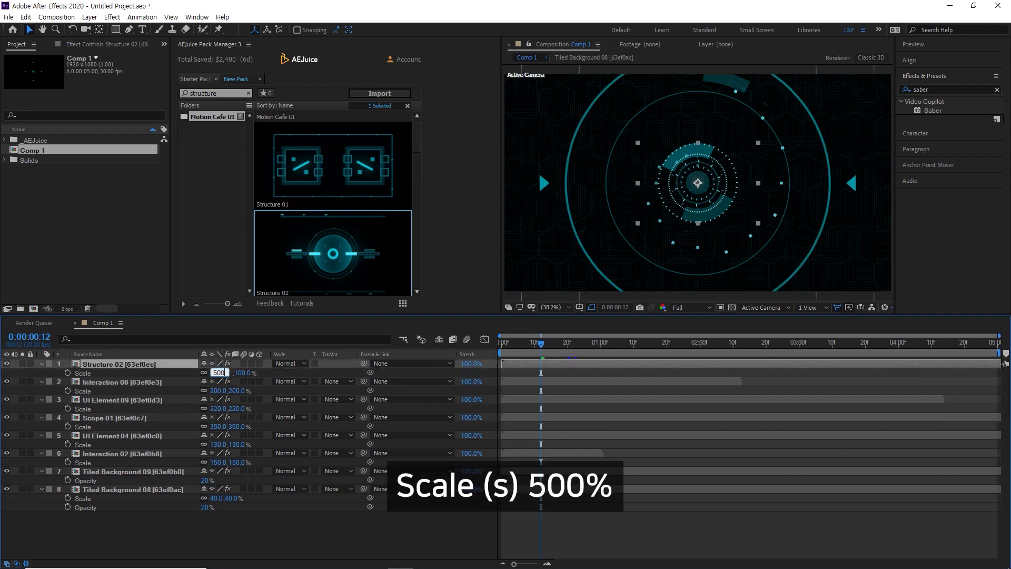
pyautogui.press('Return')
# Step: Preview the composition from the start and briefly solo Structure 02 to check it
pyautogui.press('Home')
pyautogui.press('space')
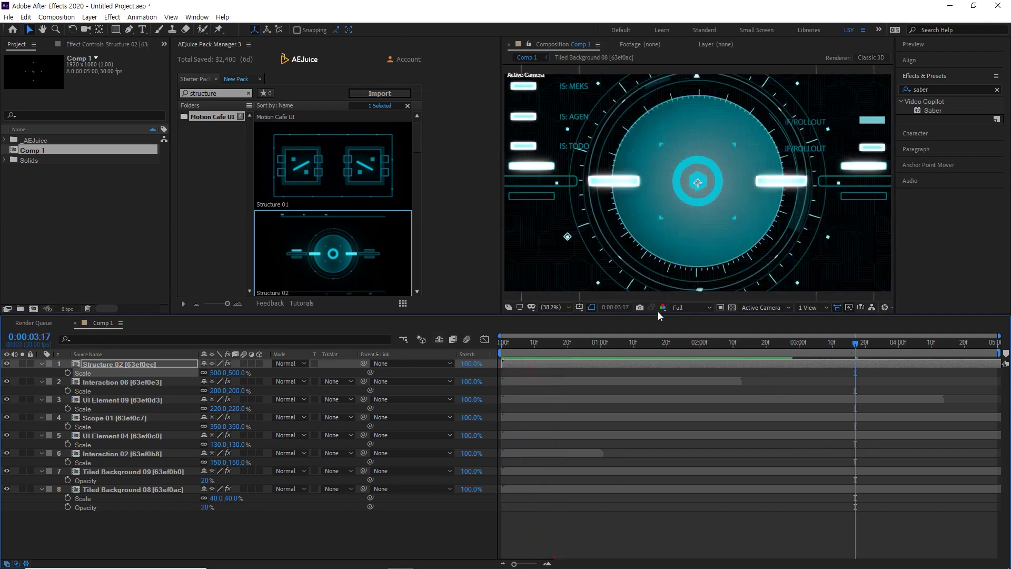
pyautogui.click(124, 366)
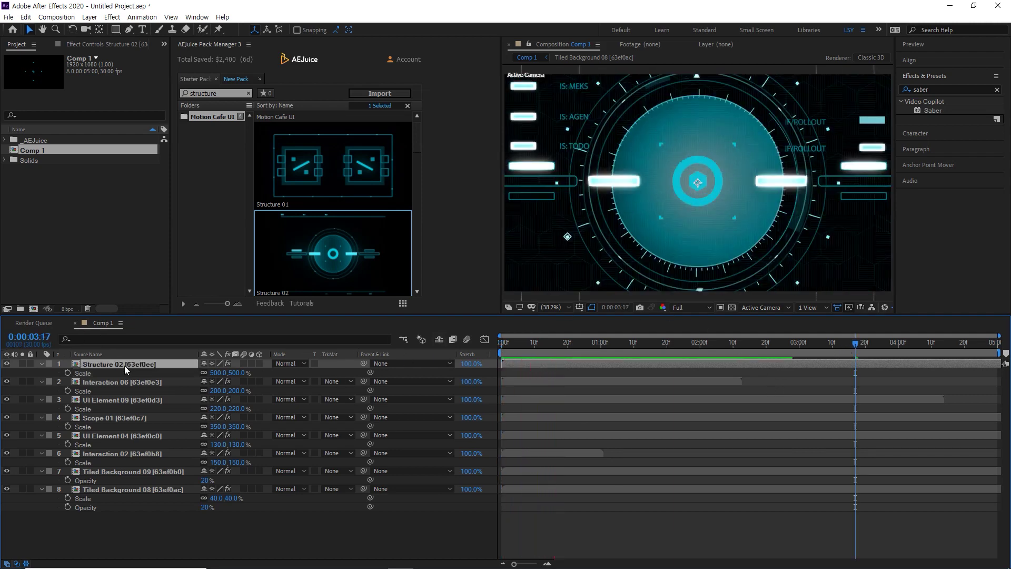
pyautogui.click(22, 364)
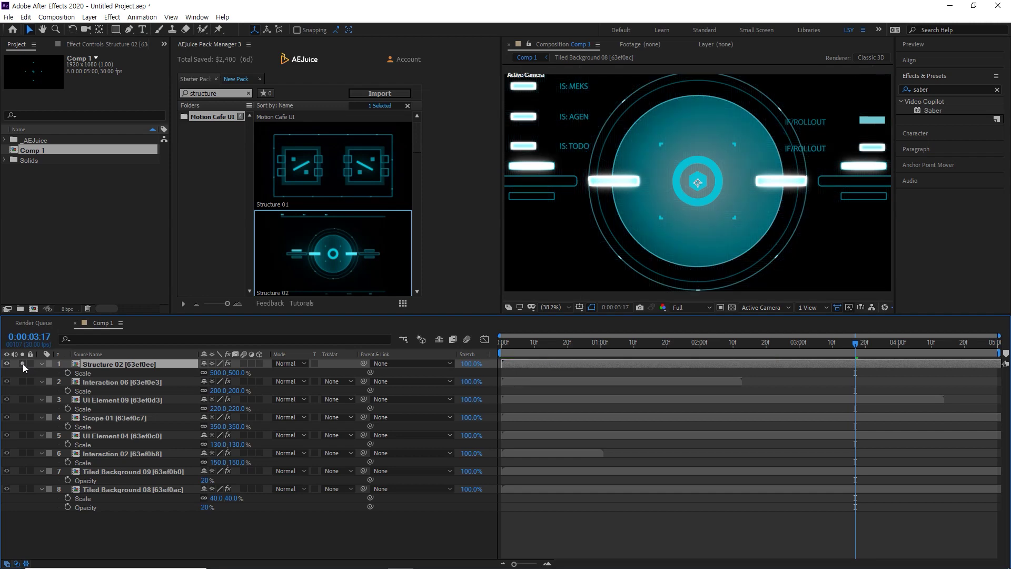
pyautogui.click(23, 363)
# Step: Lower Structure 02's opacity to 15% and solo the Interaction 06 layer
pyautogui.hotkey('shift', 't')
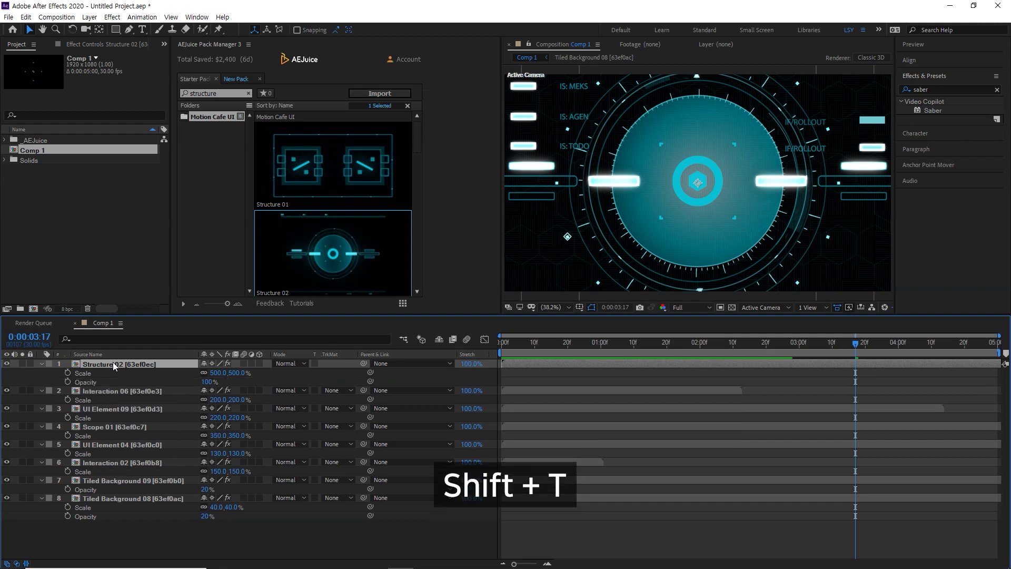
pyautogui.click(208, 382)
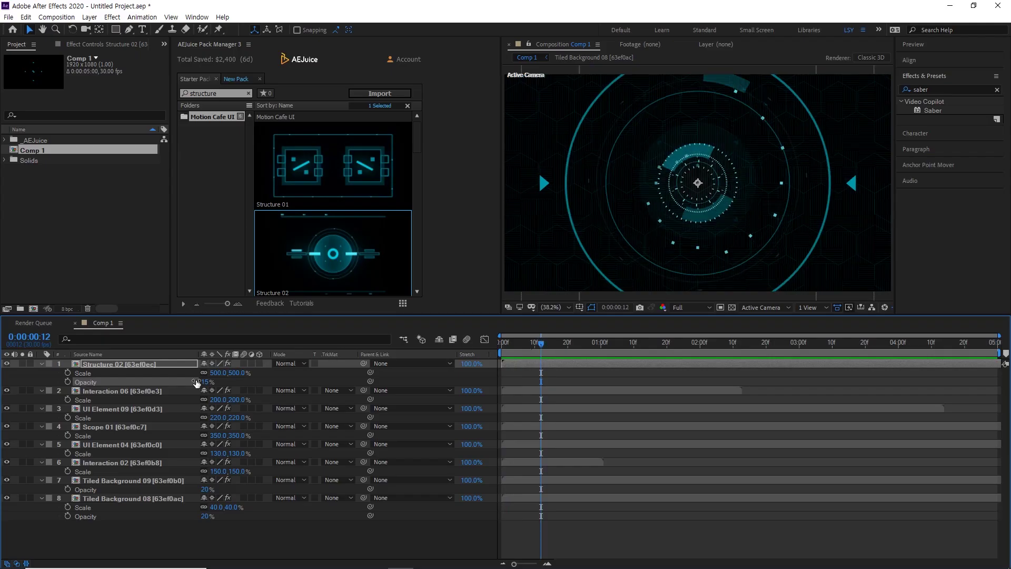
pyautogui.click(115, 391)
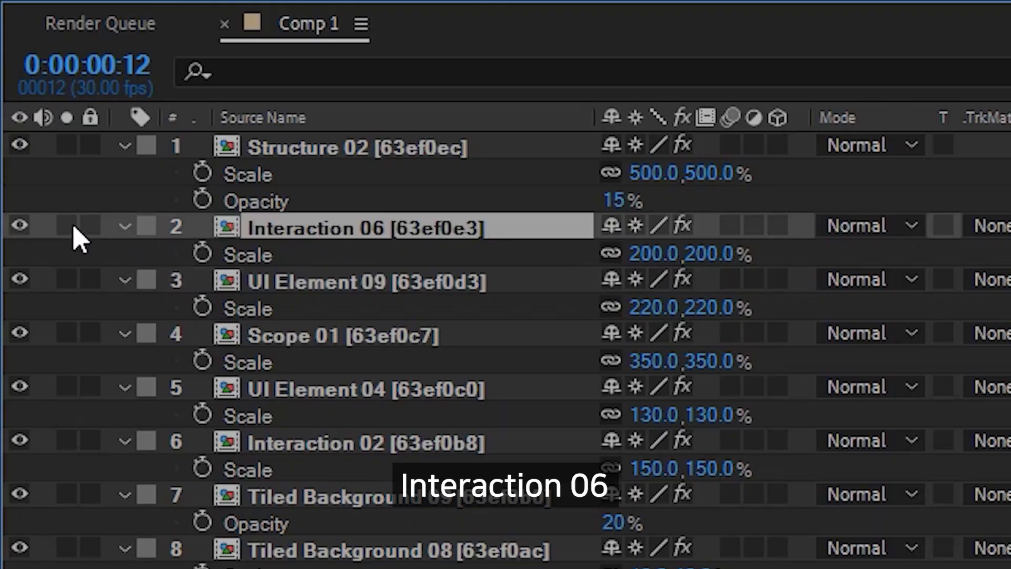
pyautogui.click(67, 226)
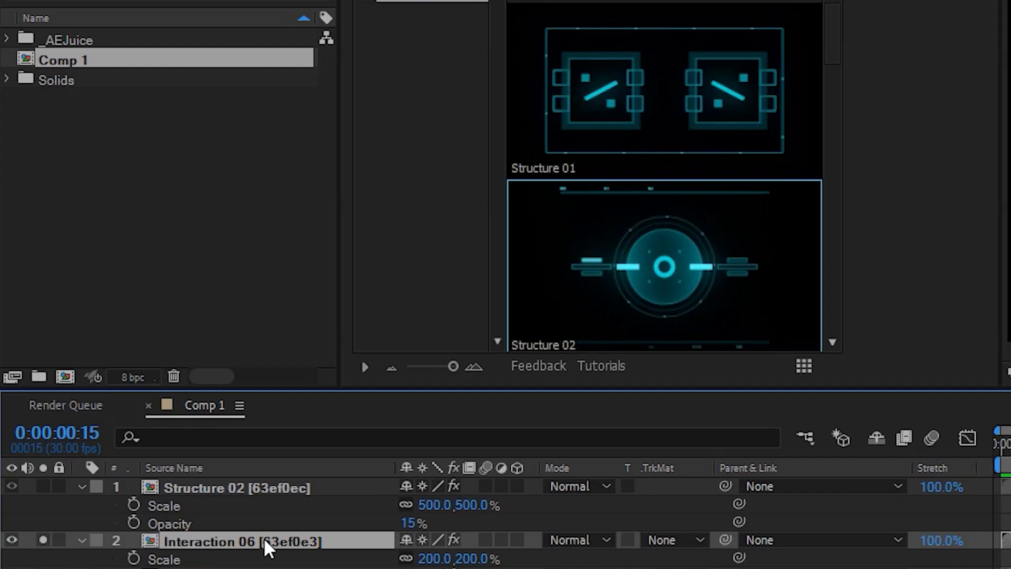
# Step: Time-stretch Interaction 06 by a 200 stretch factor so it lasts 0:00:04:26
pyautogui.rightClick(264, 539)
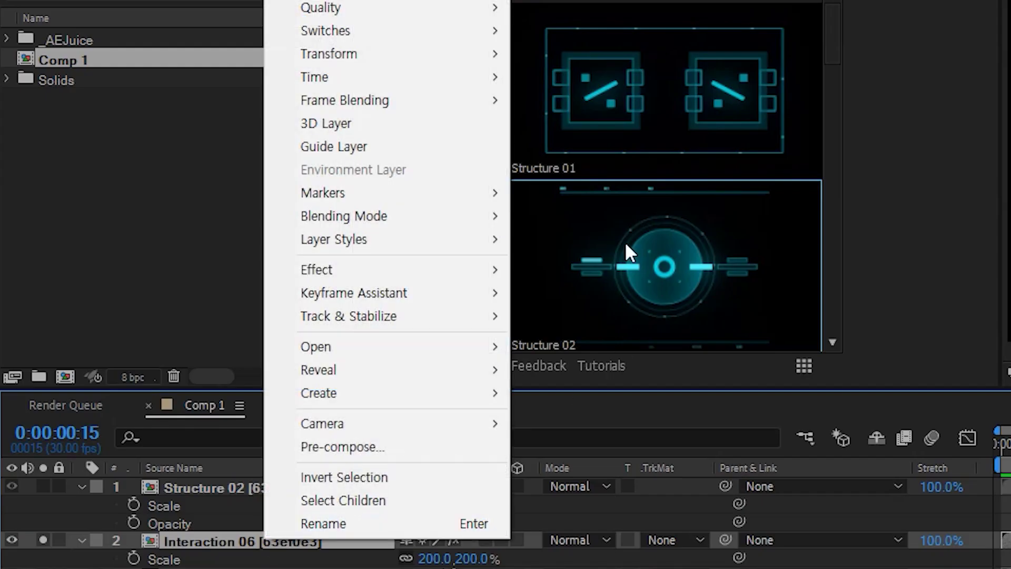
pyautogui.moveTo(451, 78)
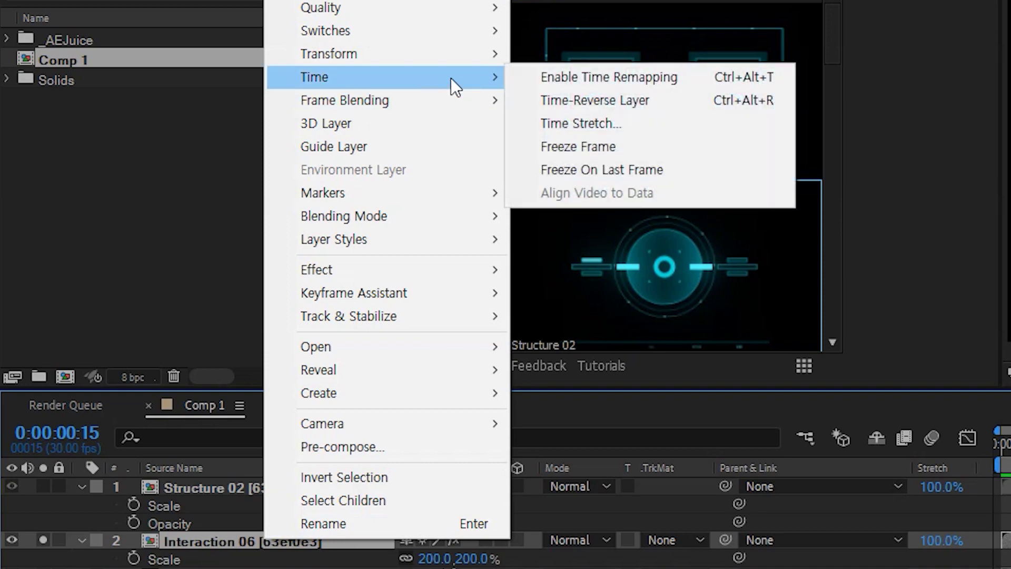
pyautogui.click(582, 122)
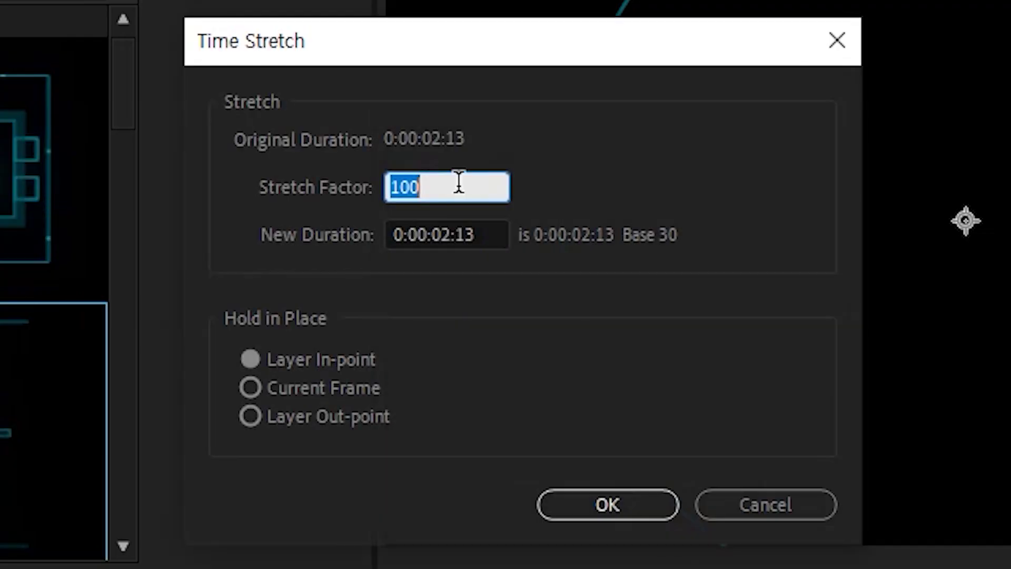
pyautogui.write('200')
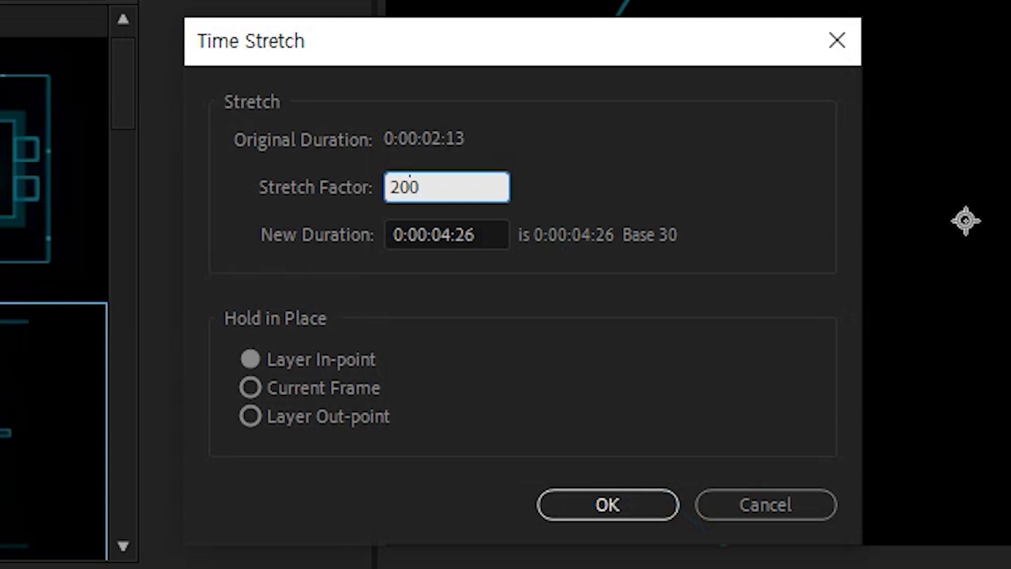
pyautogui.press('Return')
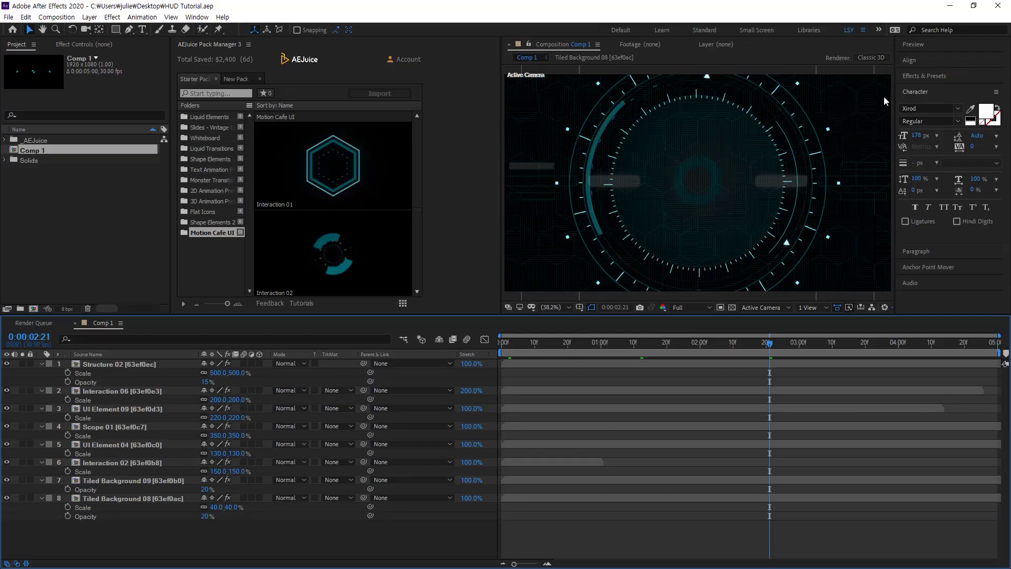
# Step: Show the Character panel, reset it to default settings, and choose the Xirod font
pyautogui.click(201, 19)
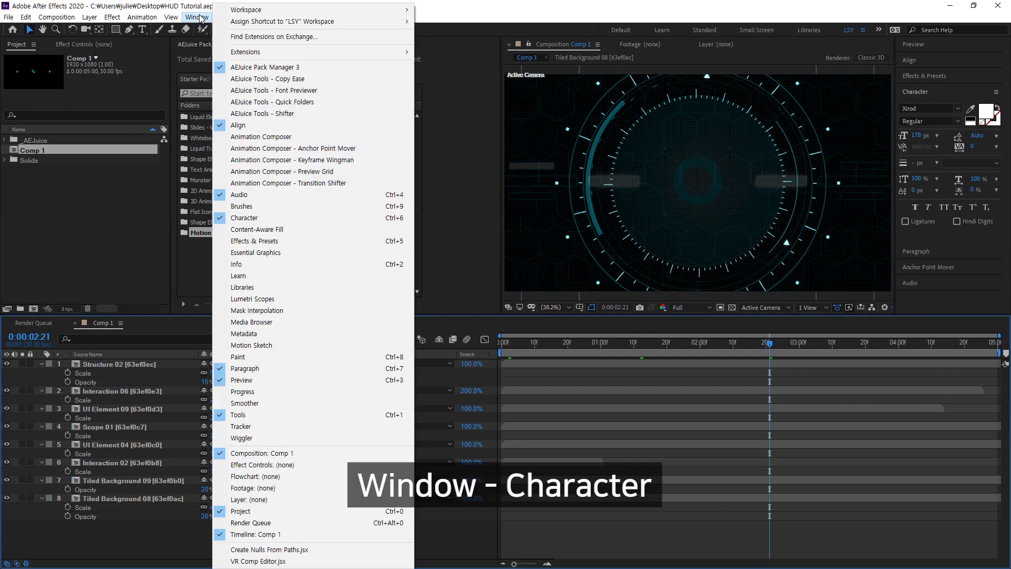
pyautogui.click(271, 219)
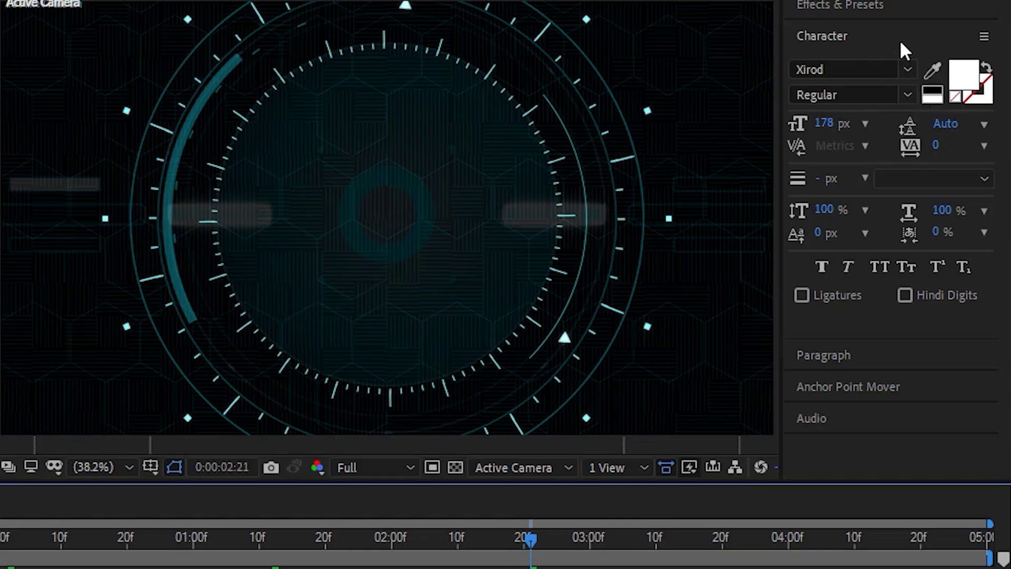
pyautogui.click(936, 37)
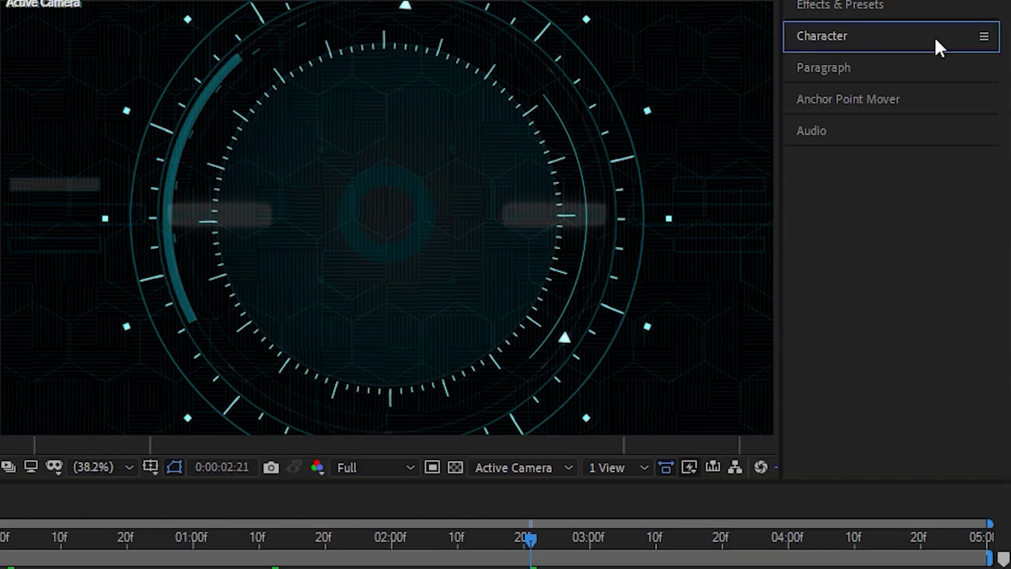
pyautogui.click(946, 40)
pyautogui.click(983, 37)
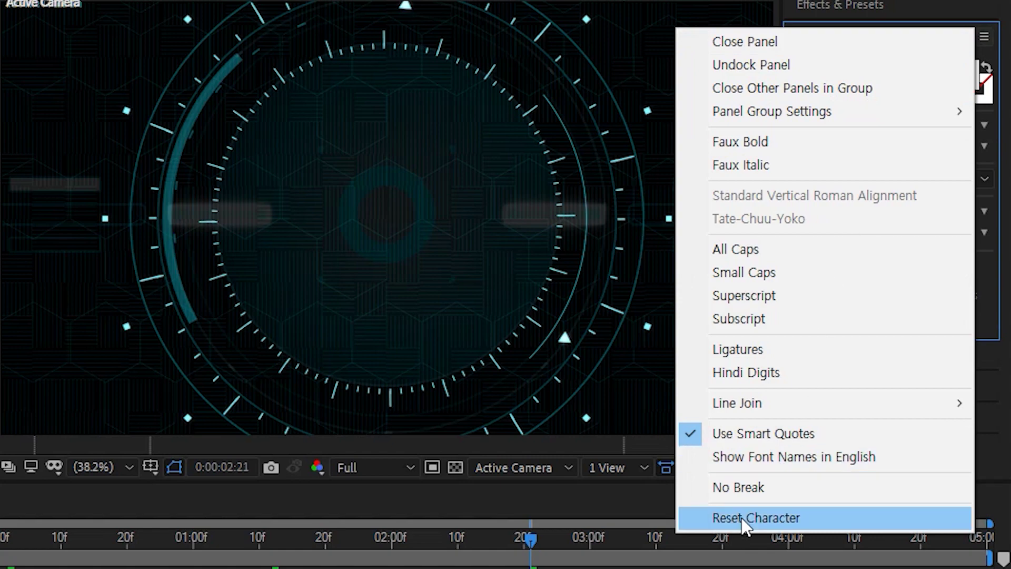
pyautogui.click(742, 519)
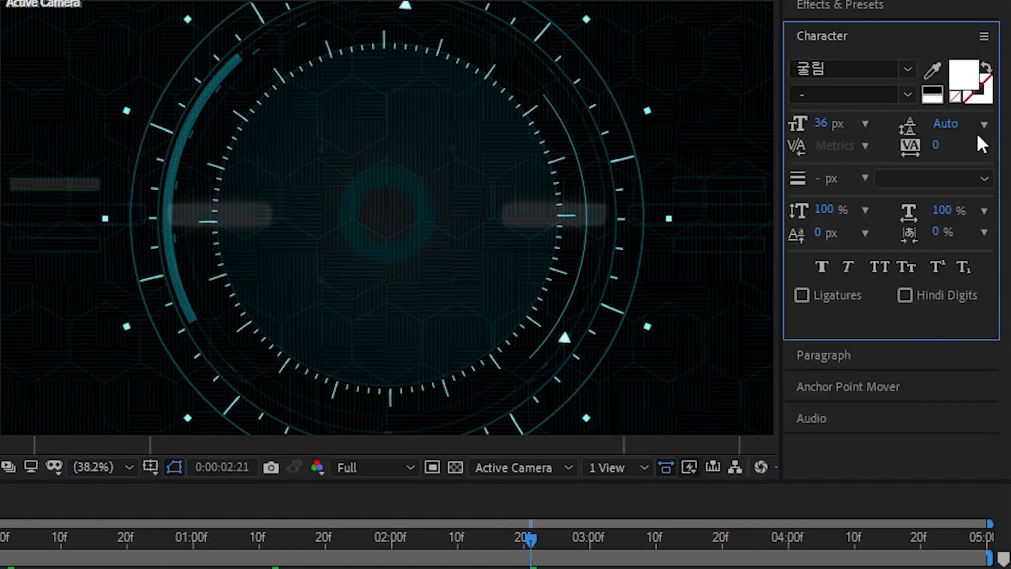
pyautogui.click(823, 65)
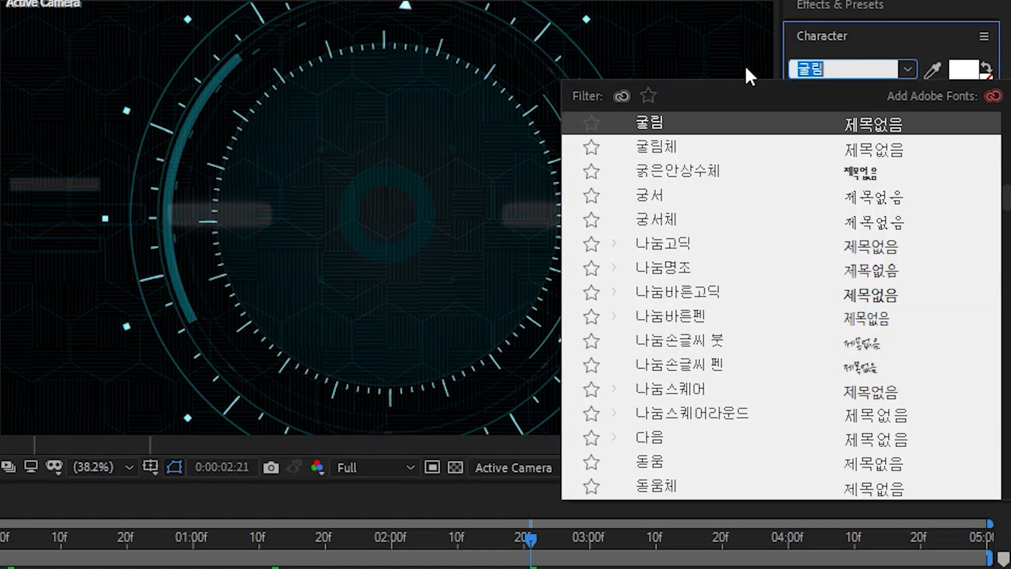
pyautogui.write('x')
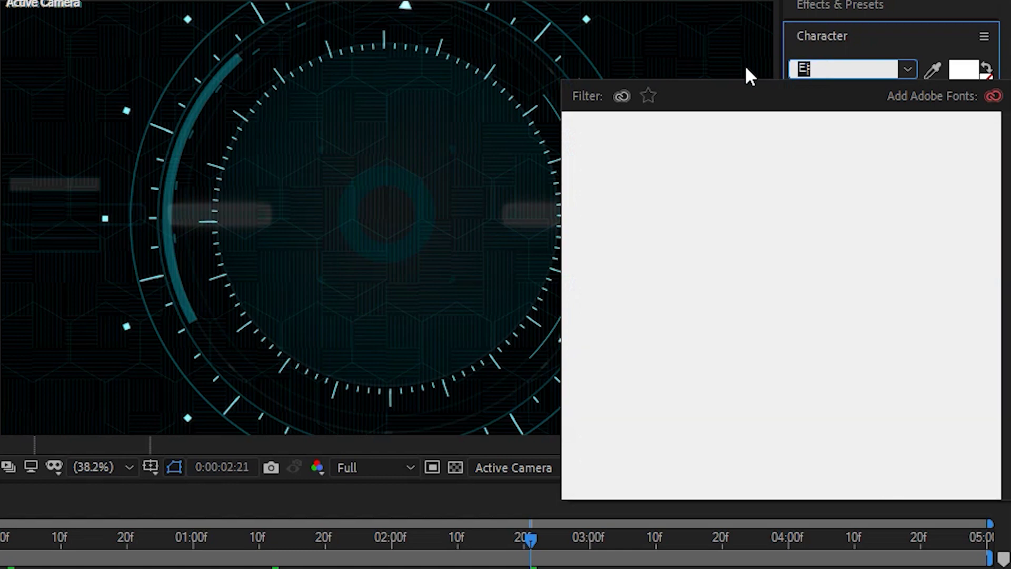
pyautogui.write('irod')
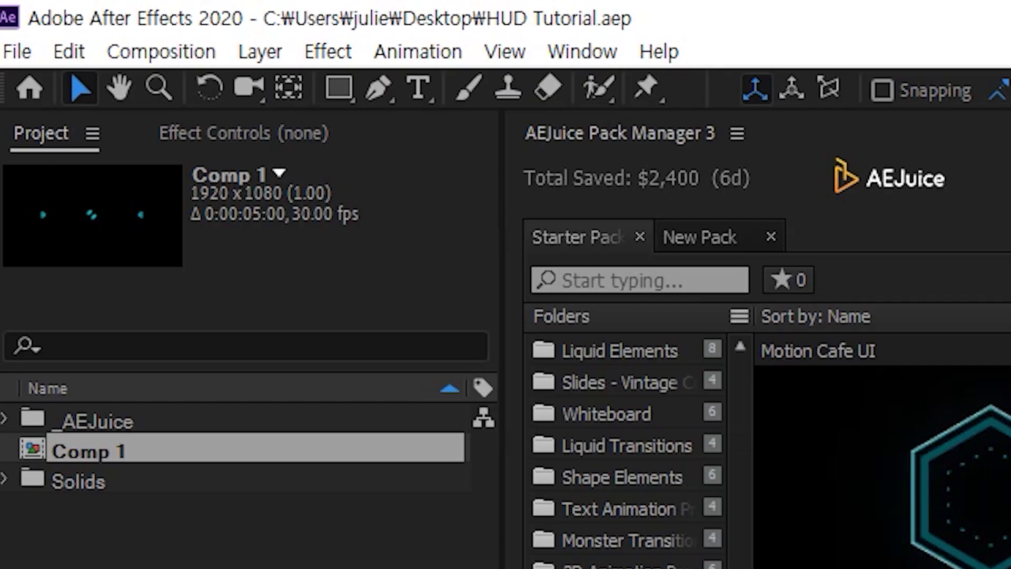
# Step: Create a text layer reading 'DESIGN' on one line and 'BOX' on the next
pyautogui.click(435, 88)
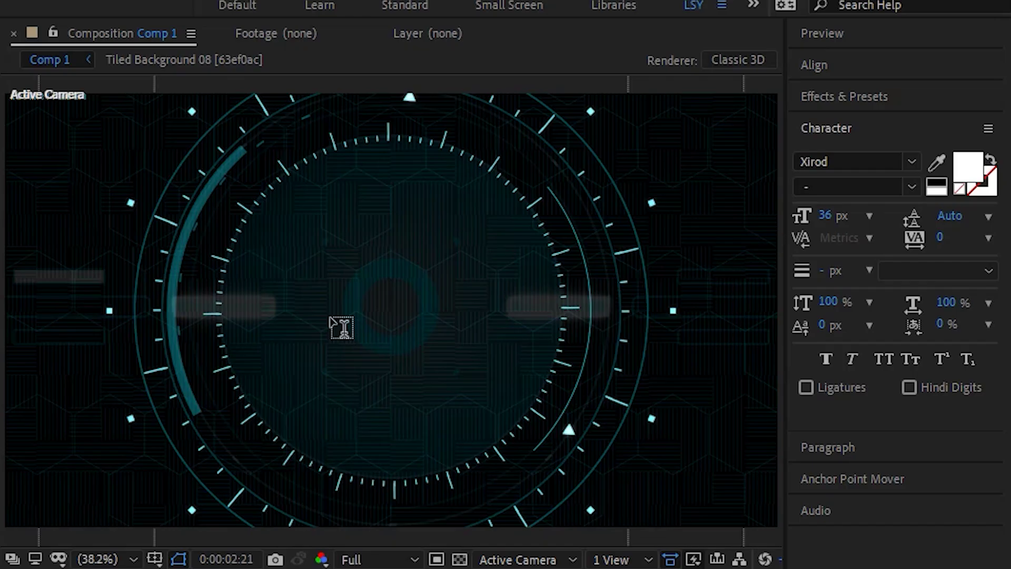
pyautogui.click(330, 299)
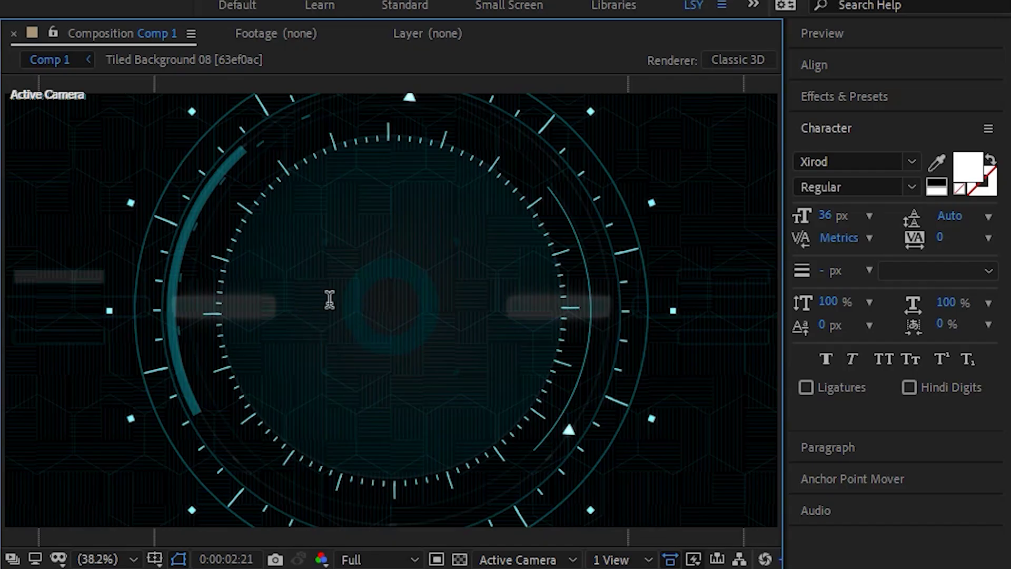
pyautogui.write('DE')
pyautogui.write('SIGN')
pyautogui.press('Return')
pyautogui.write('BOX')
# Step: Enlarge the title text, centre it horizontally, and make the word BOX larger
pyautogui.moveTo(299, 299); pyautogui.dragTo(352, 352)
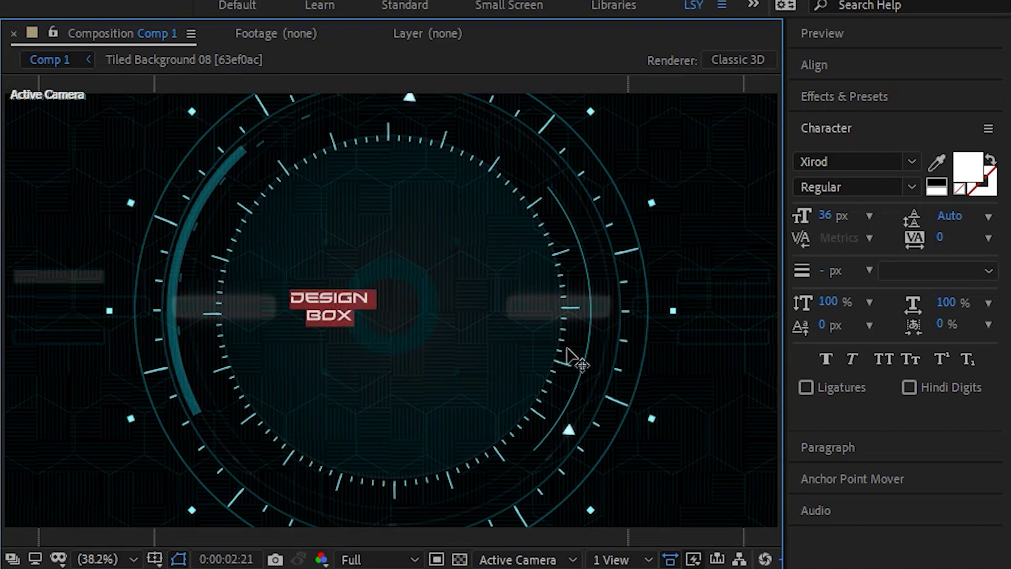
pyautogui.moveTo(829, 217); pyautogui.dragTo(949, 187)
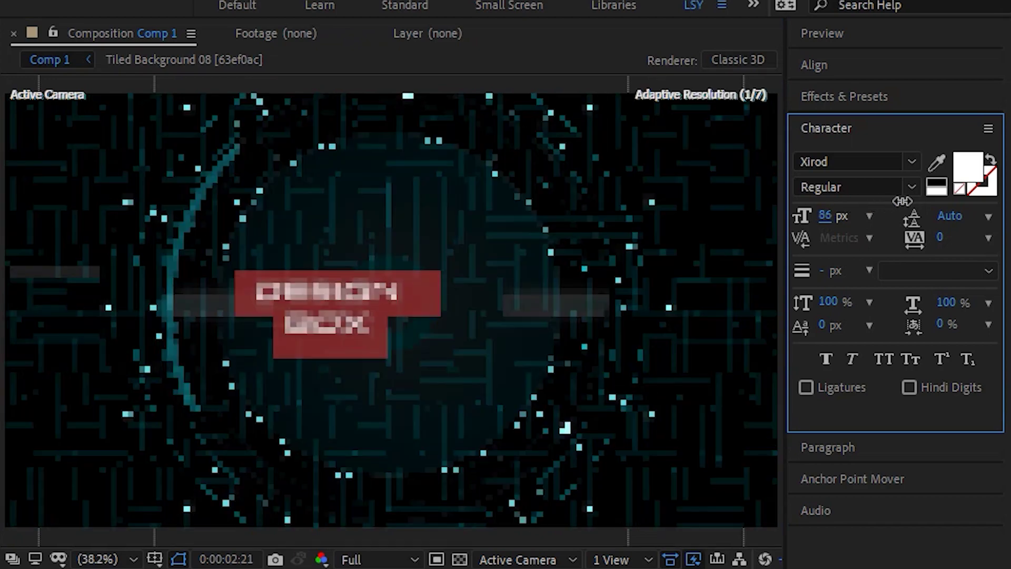
pyautogui.click(830, 58)
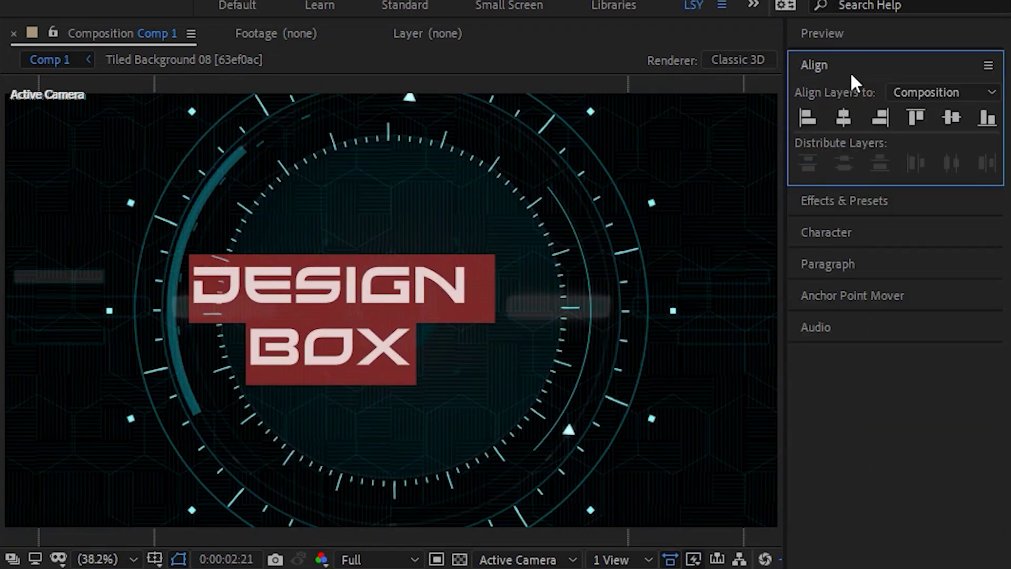
pyautogui.click(842, 116)
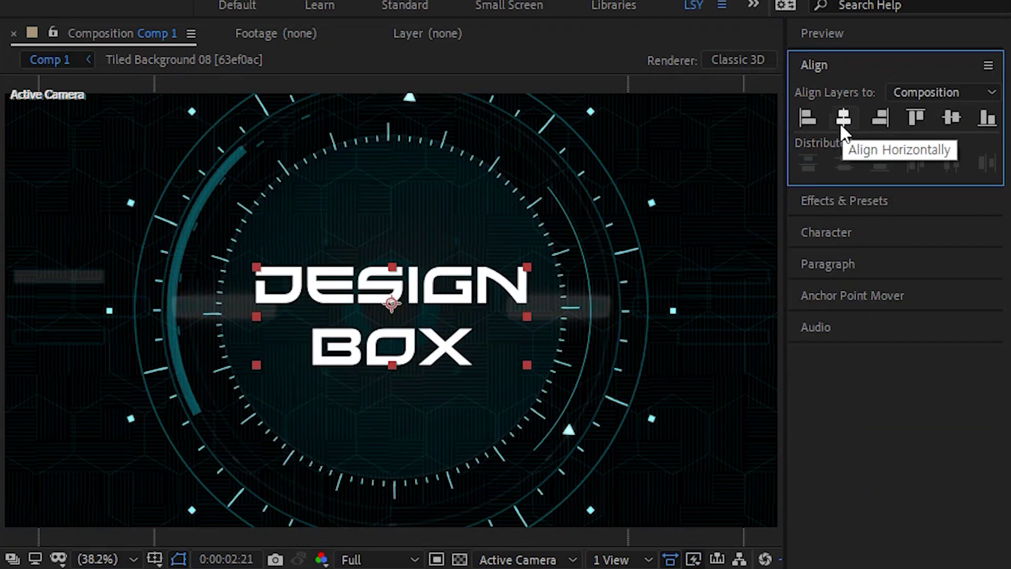
pyautogui.click(298, 352)
pyautogui.moveTo(298, 351); pyautogui.dragTo(450, 349)
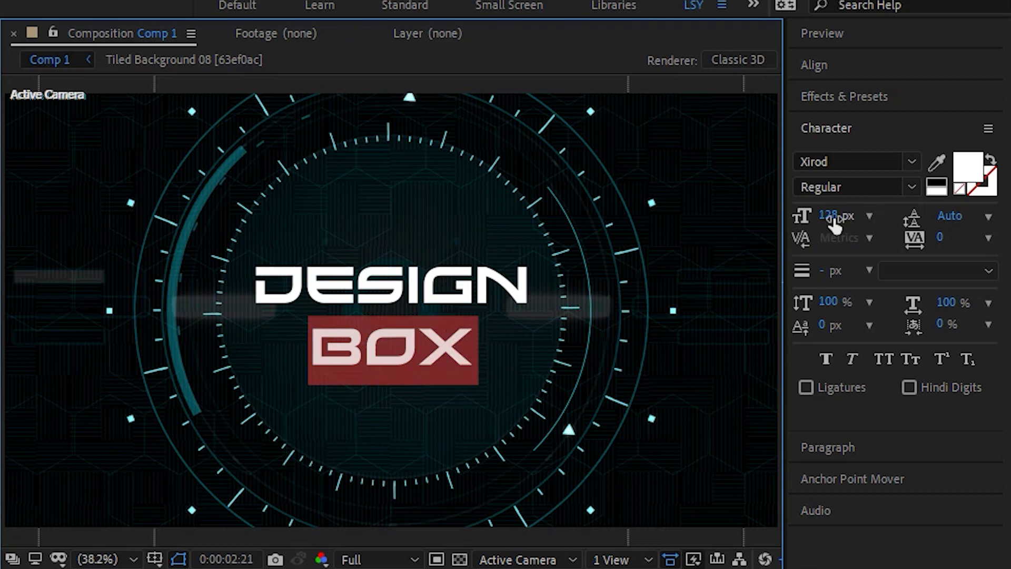
pyautogui.moveTo(836, 221); pyautogui.dragTo(927, 211)
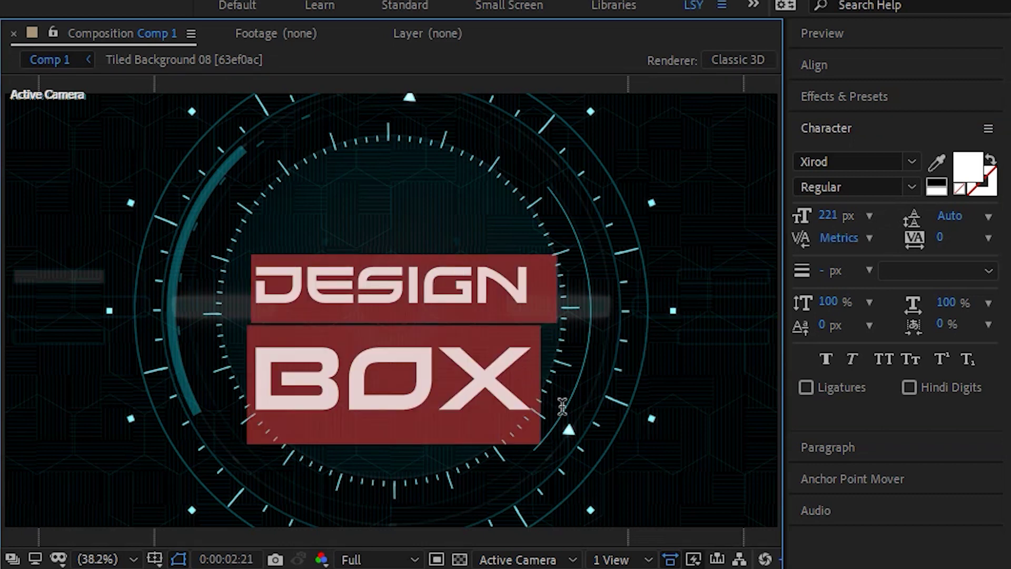
# Step: Tighten the title's line spacing to 73 px and centre it vertically and horizontally
pyautogui.hotkey('ctrl', 'a')
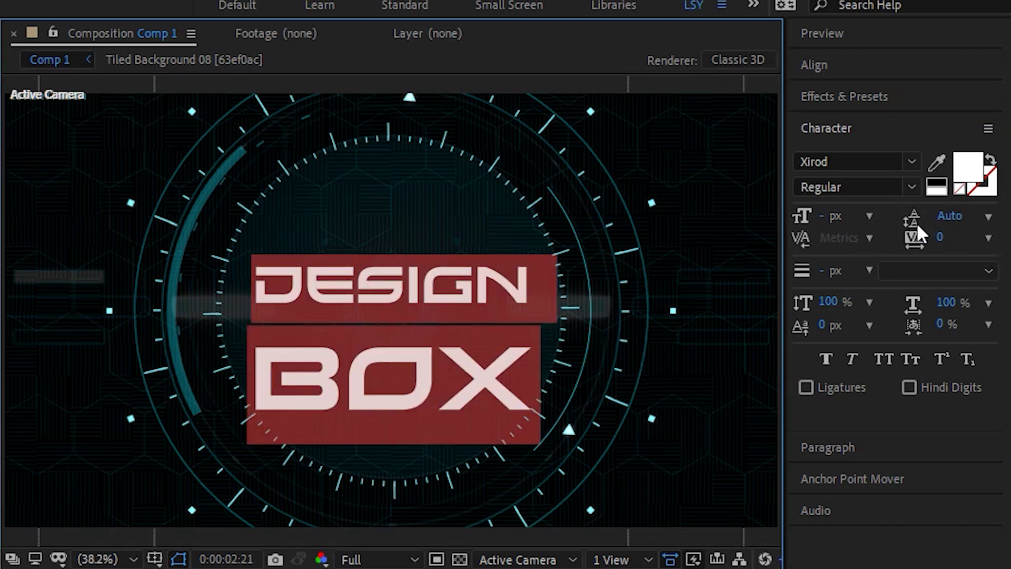
pyautogui.moveTo(919, 225)
pyautogui.mouseDown()
pyautogui.moveTo(896, 226)
pyautogui.moveTo(956, 217)
pyautogui.mouseUp()
pyautogui.click(851, 63)
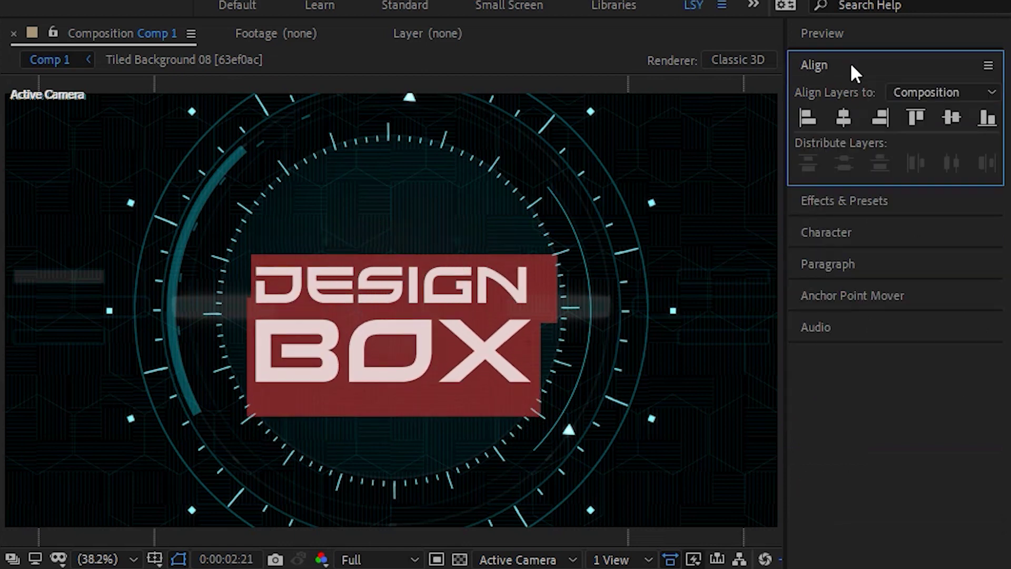
pyautogui.click(951, 117)
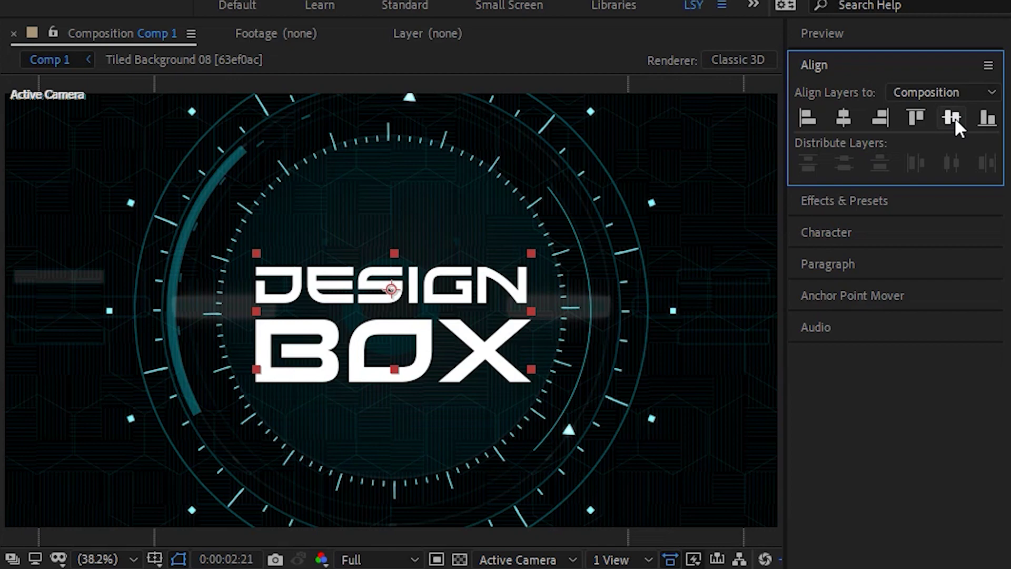
pyautogui.click(843, 116)
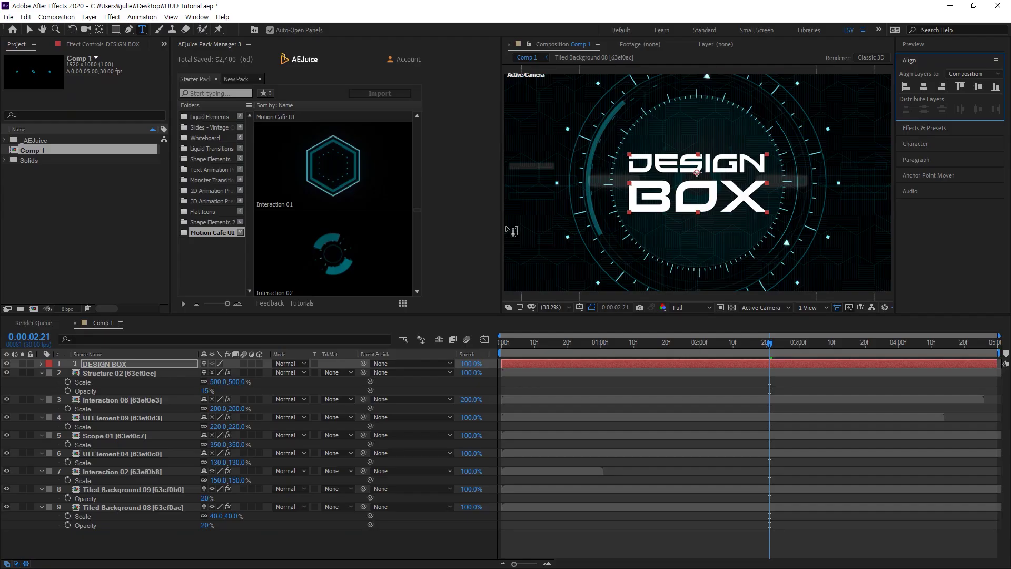
# Step: At 0:00:02:10, add a DESIGN BOX Opacity keyframe at 0%
pyautogui.click(700, 455)
pyautogui.press('space')
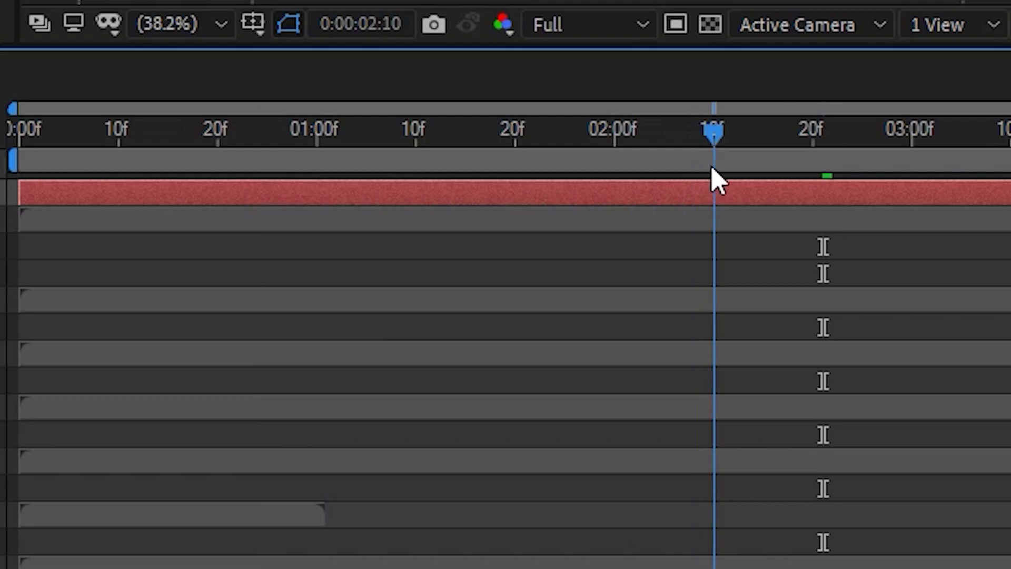
pyautogui.hotkey('ctrl', 'z')
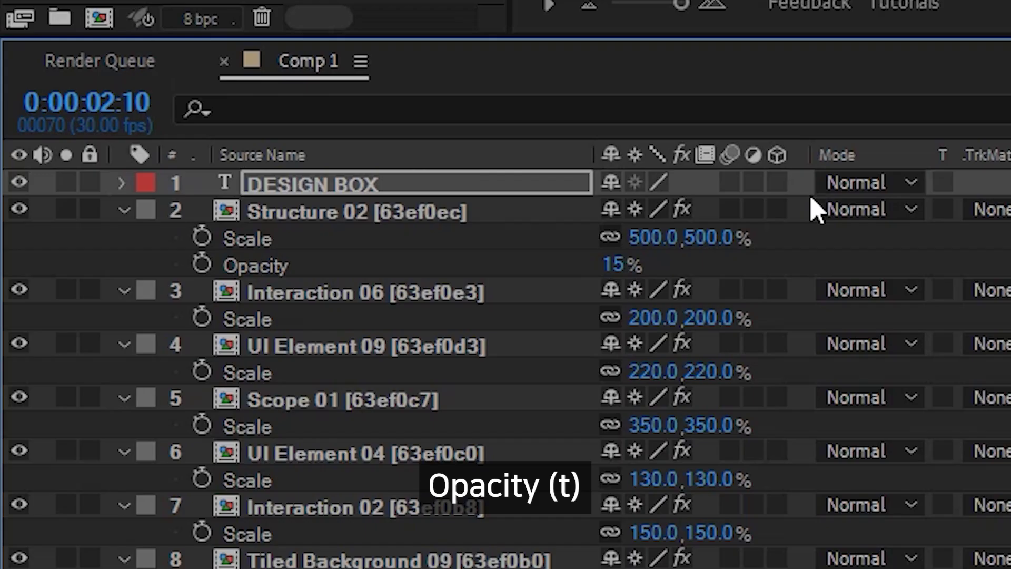
pyautogui.press('t')
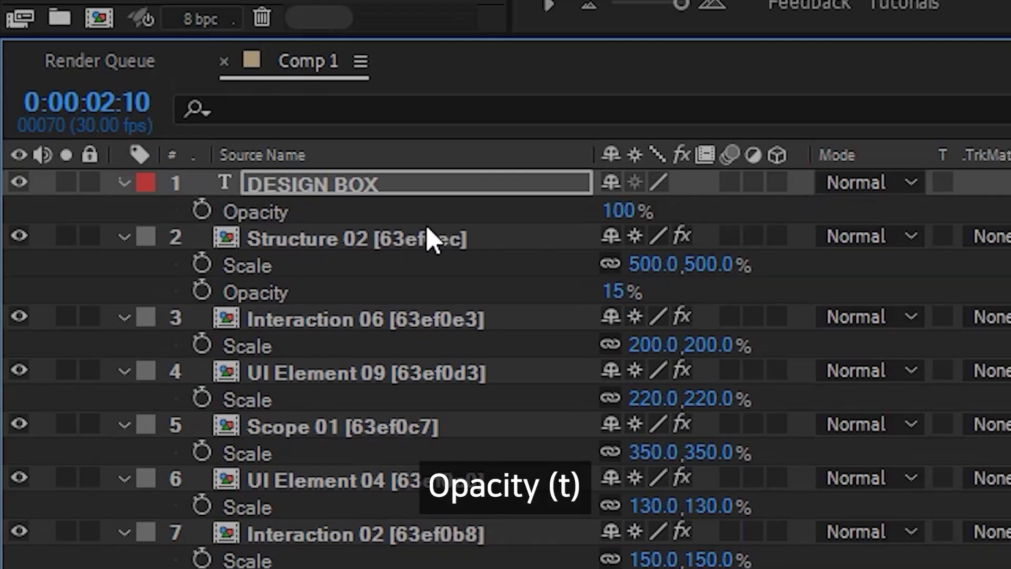
pyautogui.click(202, 210)
pyautogui.click(629, 210)
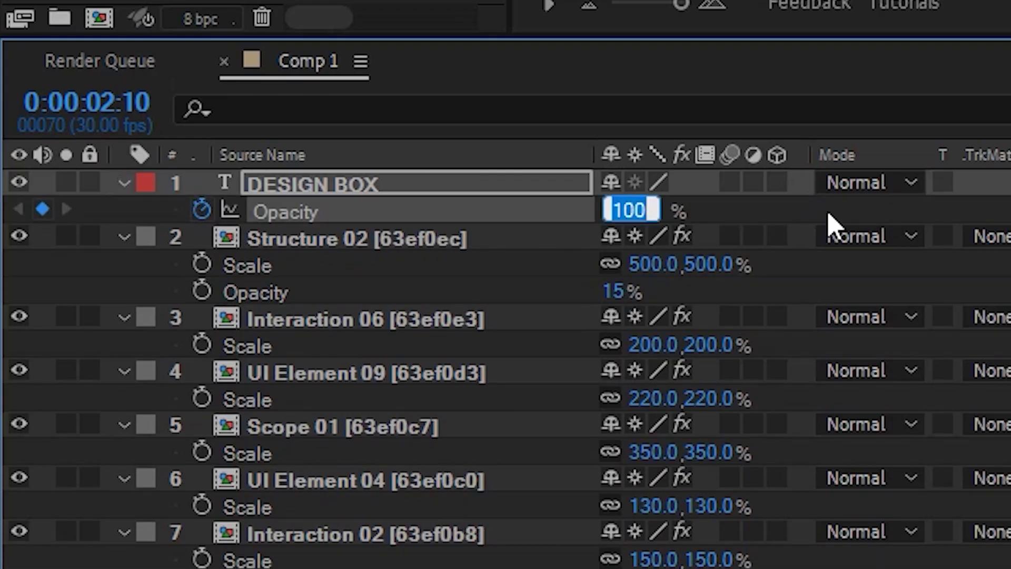
pyautogui.write('0')
pyautogui.press('Return')
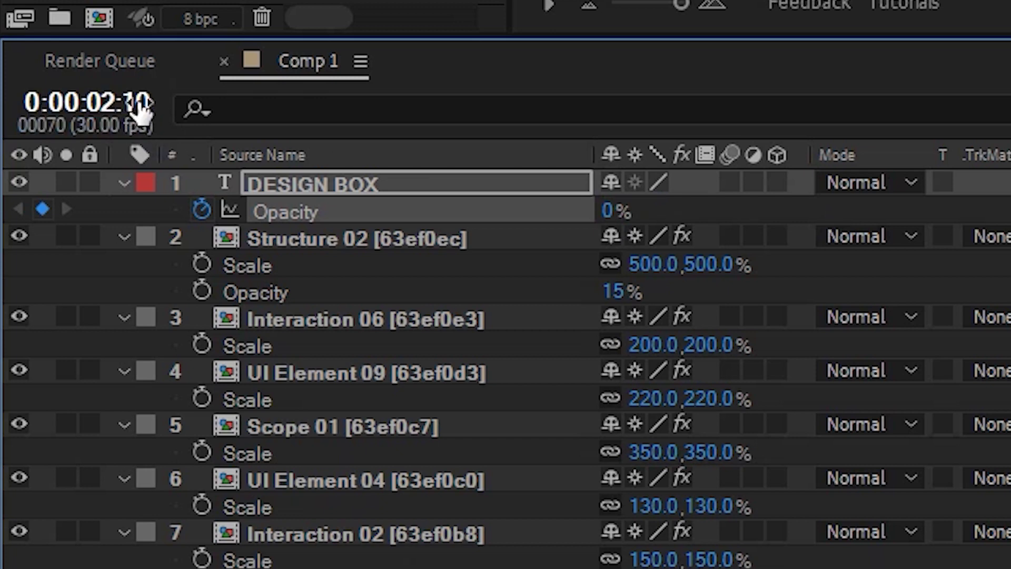
# Step: Add Opacity keyframes of 50% and then 0%, each three frames later
pyautogui.click(141, 102)
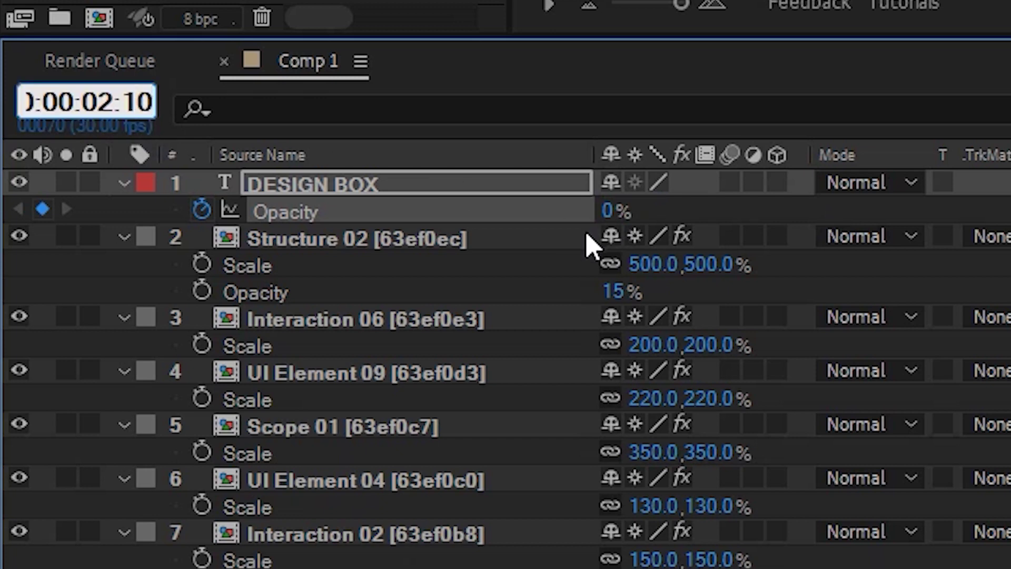
pyautogui.write('+3')
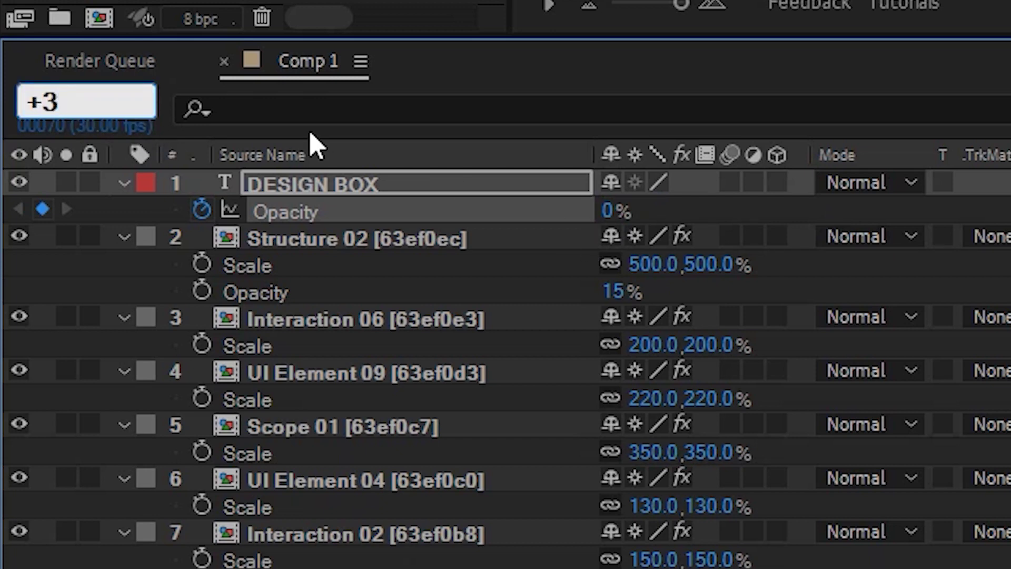
pyautogui.press('Return')
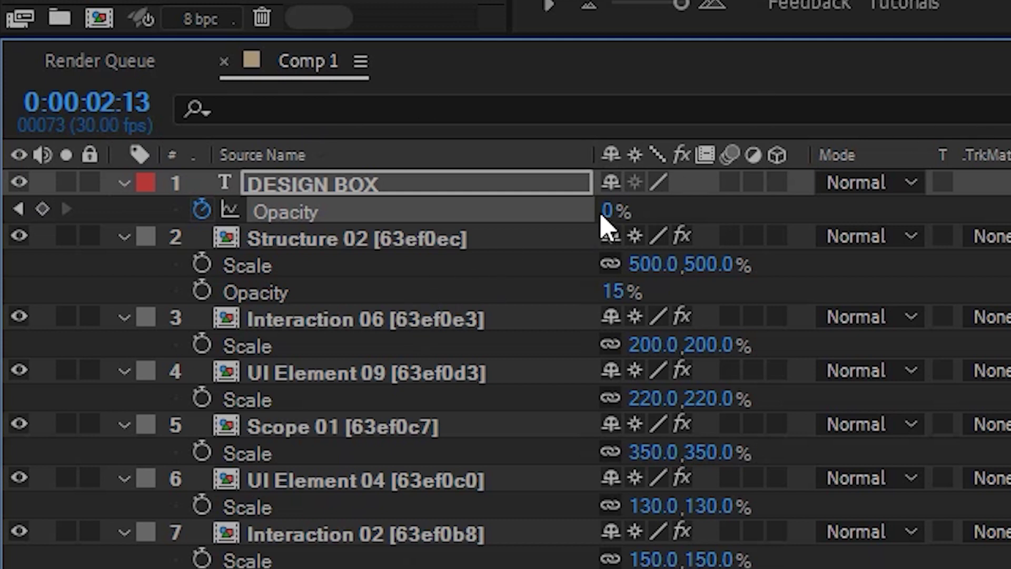
pyautogui.click(608, 211)
pyautogui.write('5')
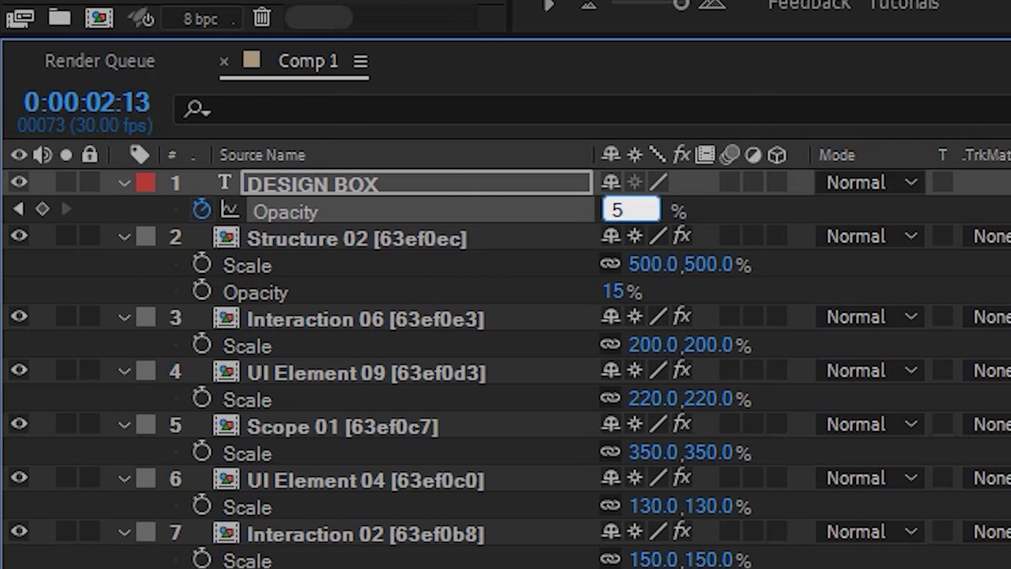
pyautogui.write('0')
pyautogui.press('Return')
pyautogui.click(84, 111)
pyautogui.write('+3')
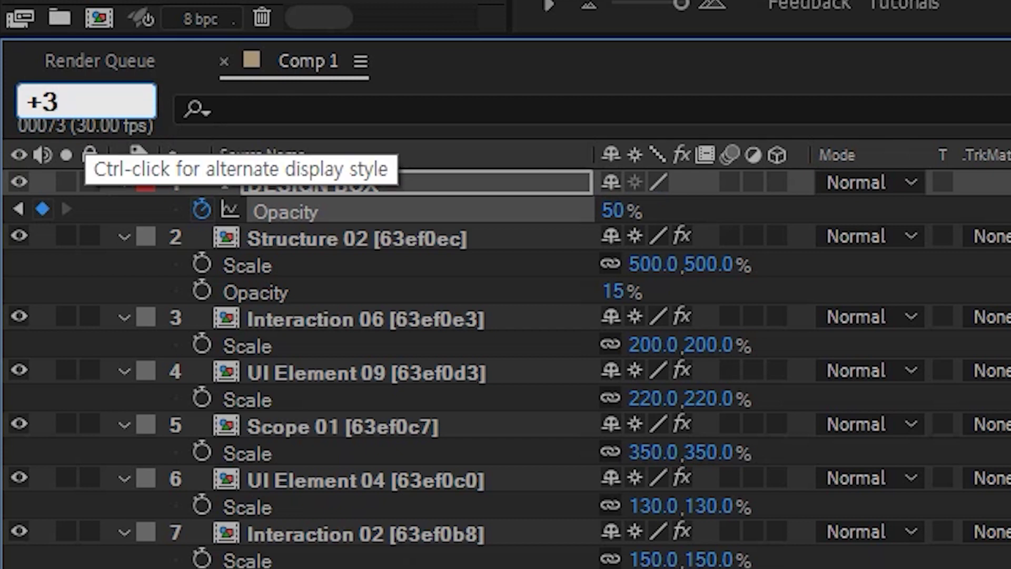
pyautogui.press('Return')
pyautogui.click(614, 212)
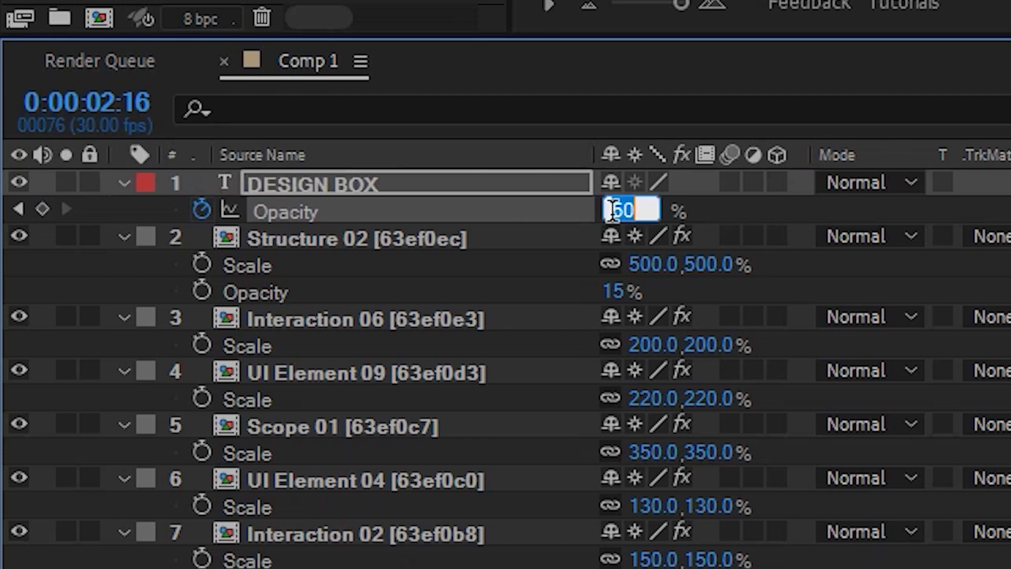
pyautogui.write('0')
pyautogui.press('Return')
# Step: Continue the flicker with Opacity keyframes of 40% and 0% at three-frame steps
pyautogui.click(87, 102)
pyautogui.write('+3')
pyautogui.press('Return')
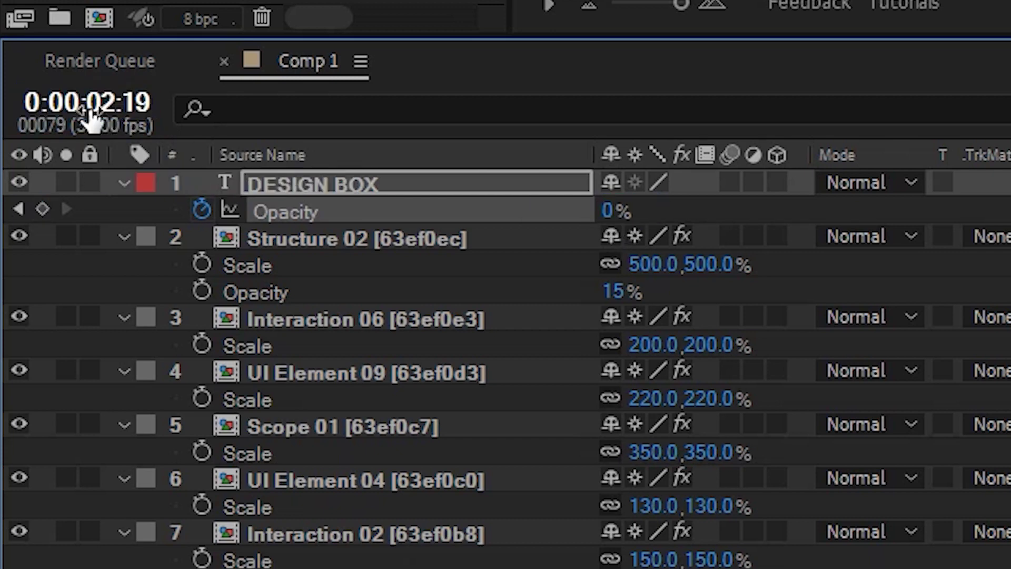
pyautogui.click(611, 211)
pyautogui.write('40')
pyautogui.press('Return')
pyautogui.click(100, 87)
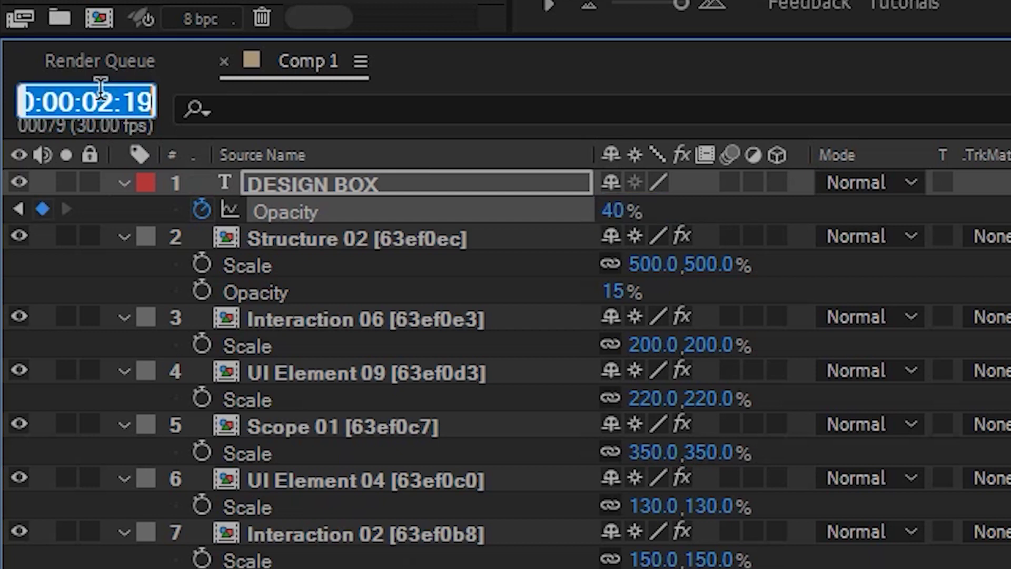
pyautogui.write('+3')
pyautogui.press('Return')
pyautogui.click(611, 211)
pyautogui.write('0')
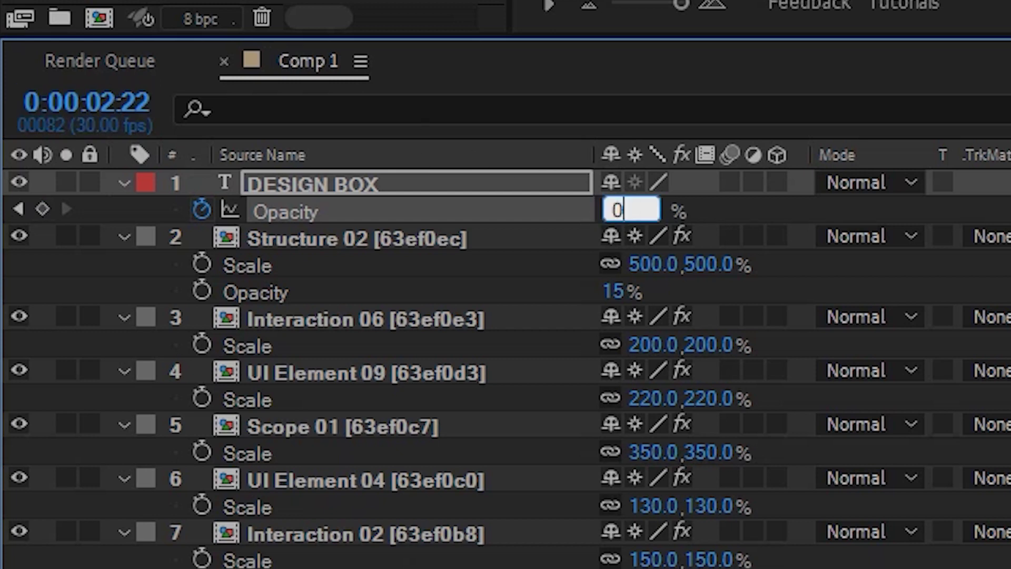
pyautogui.press('Return')
# Step: Add a final 30% Opacity keyframe three frames on and Easy Ease all six keyframes
pyautogui.click(106, 100)
pyautogui.write('+3')
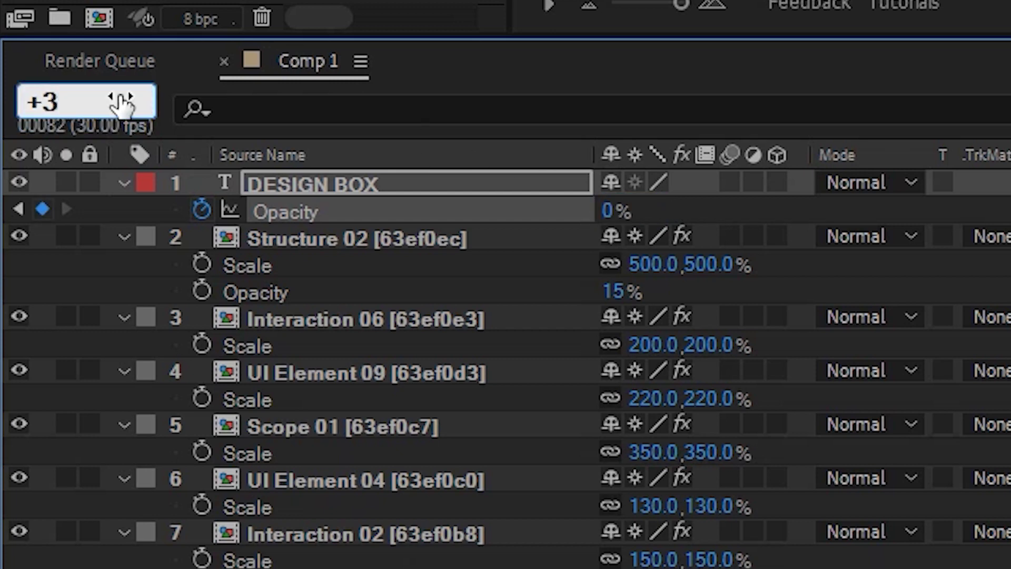
pyautogui.press('Return')
pyautogui.click(610, 211)
pyautogui.write('30')
pyautogui.press('Return')
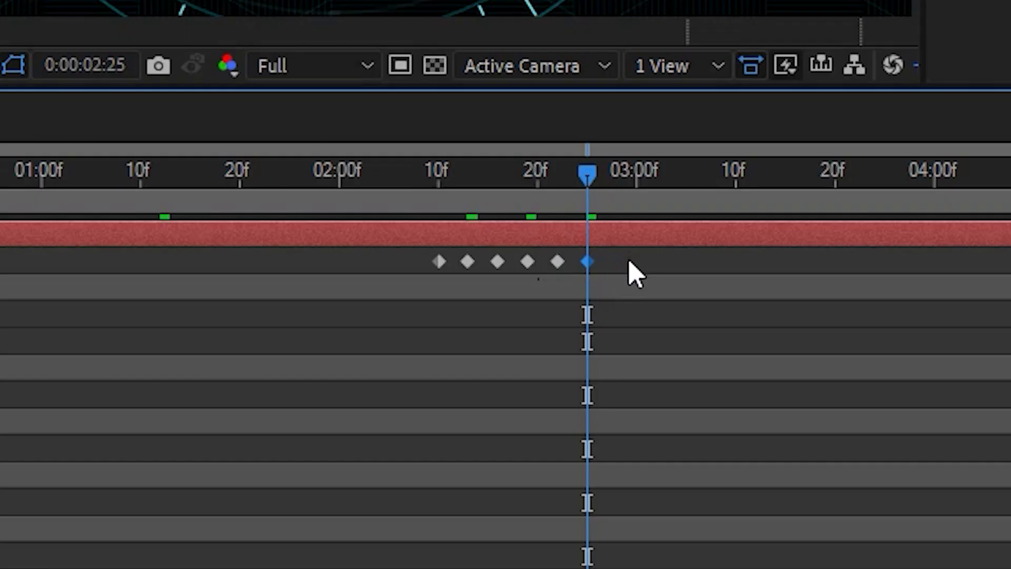
pyautogui.moveTo(628, 259); pyautogui.dragTo(393, 274)
pyautogui.press('F9')
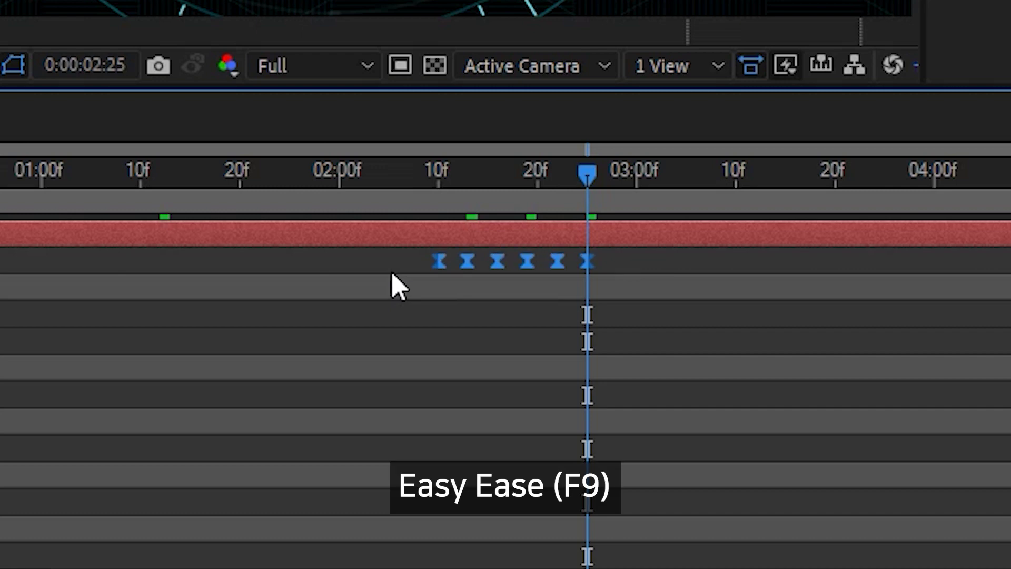
pyautogui.moveTo(429, 181); pyautogui.dragTo(411, 178)
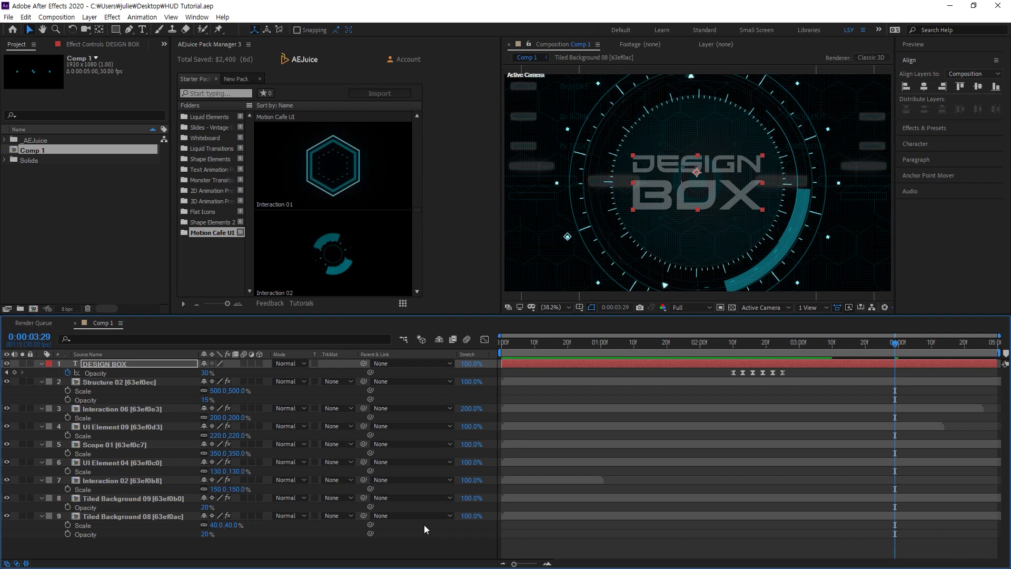
# Step: Create a comp-sized solid layer named Saber at 0:00:02:16
pyautogui.click(752, 343)
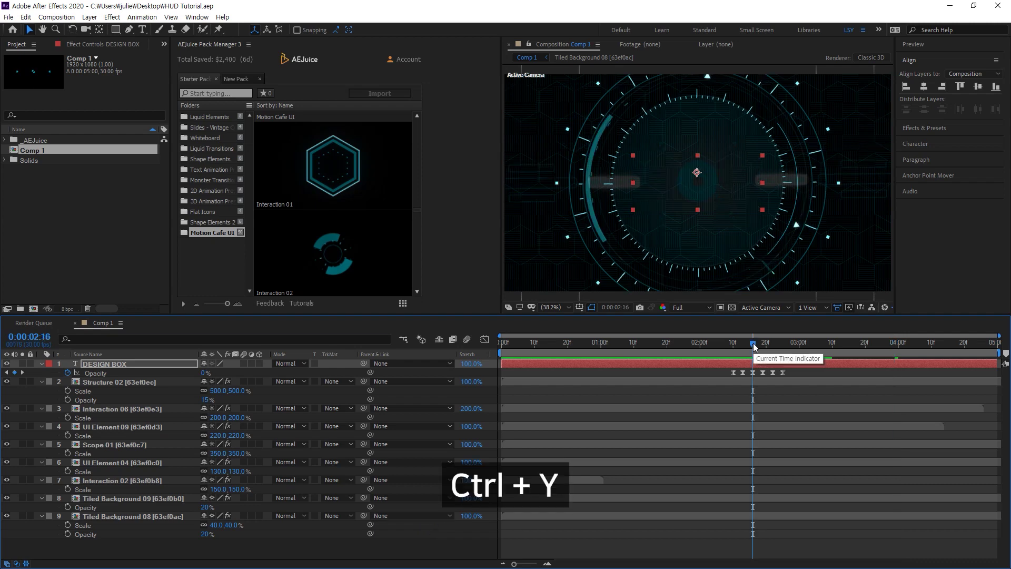
pyautogui.hotkey('ctrl', 'y')
pyautogui.moveTo(492, 122); pyautogui.dragTo(532, 143)
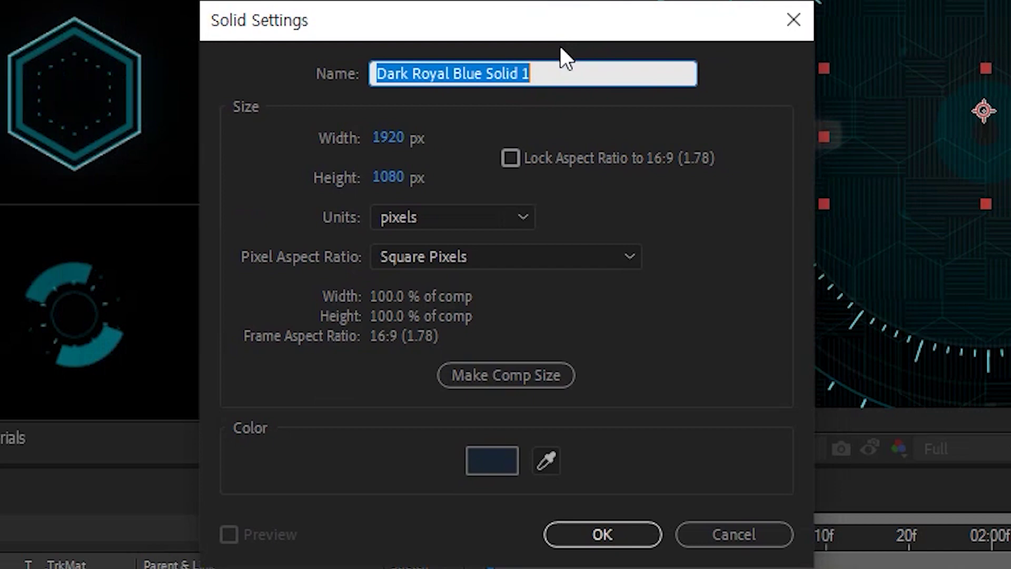
pyautogui.write('t')
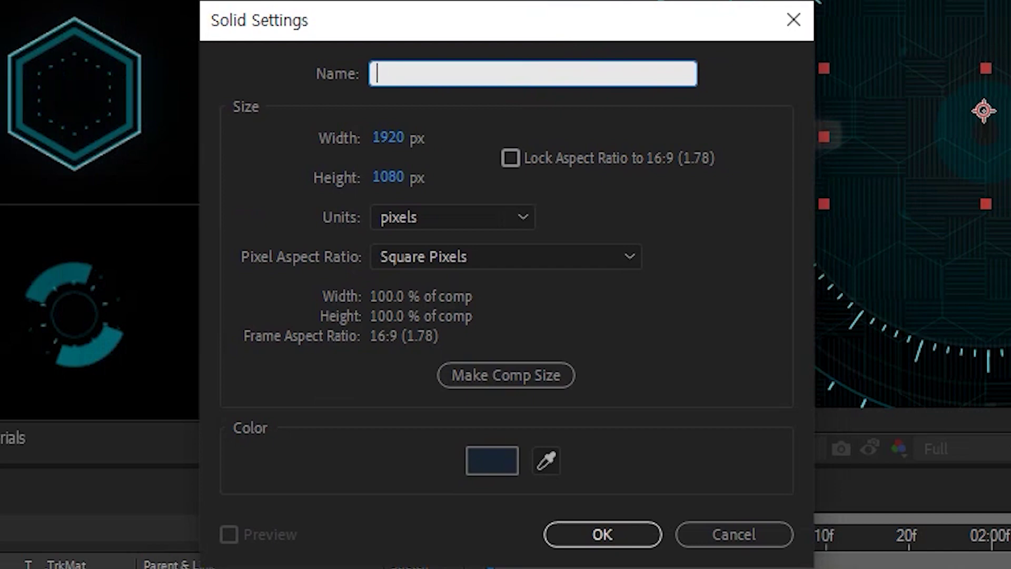
pyautogui.write('Saber')
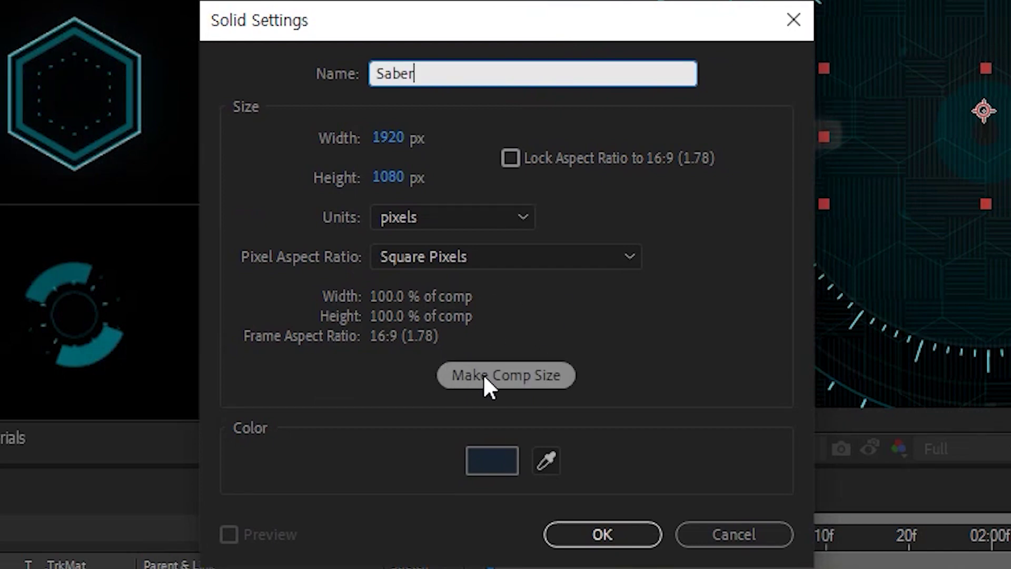
pyautogui.click(490, 374)
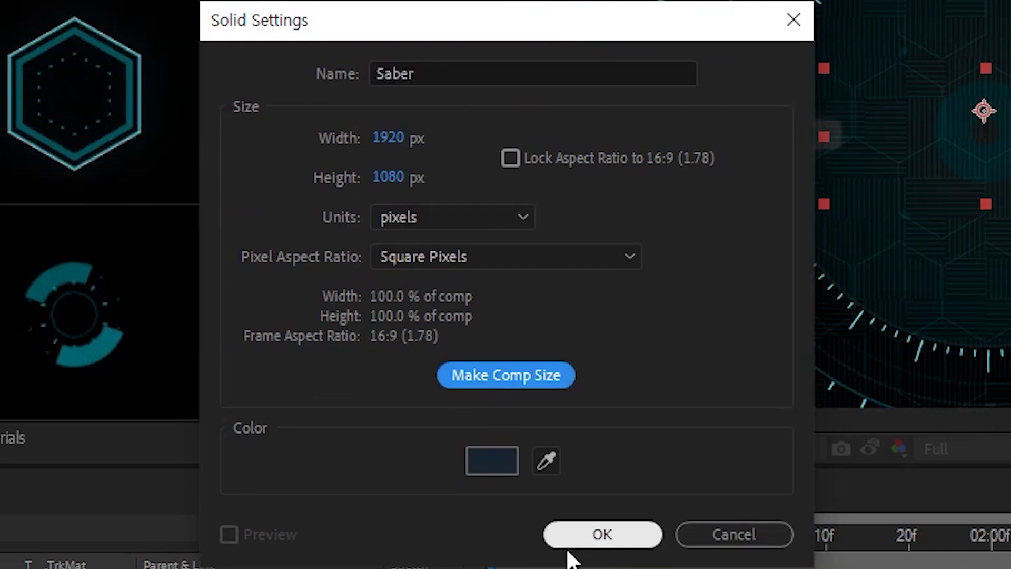
pyautogui.click(593, 536)
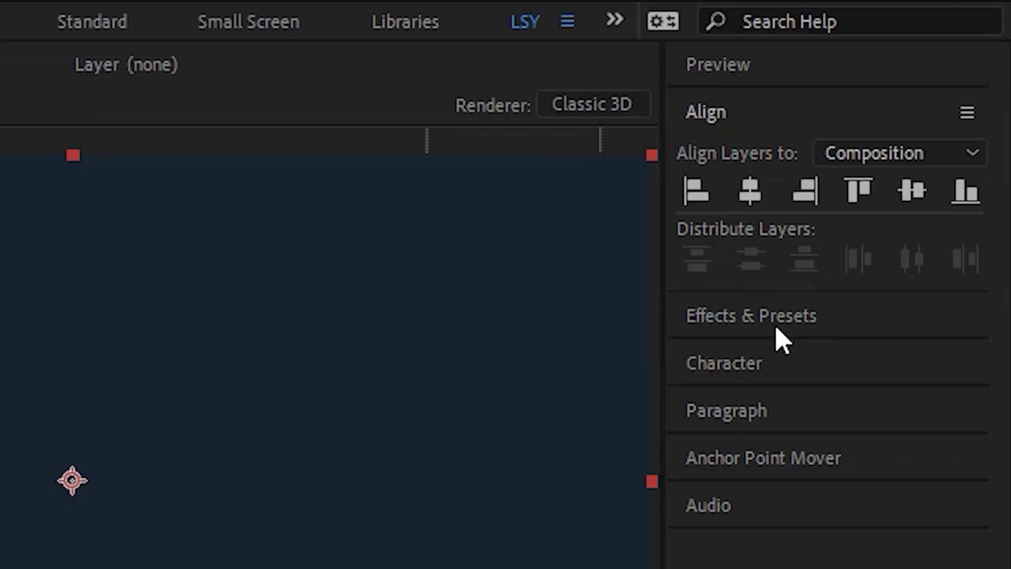
# Step: Search Effects & Presets for 'saber' and apply Saber to the Saber solid
pyautogui.click(772, 310)
pyautogui.click(759, 205)
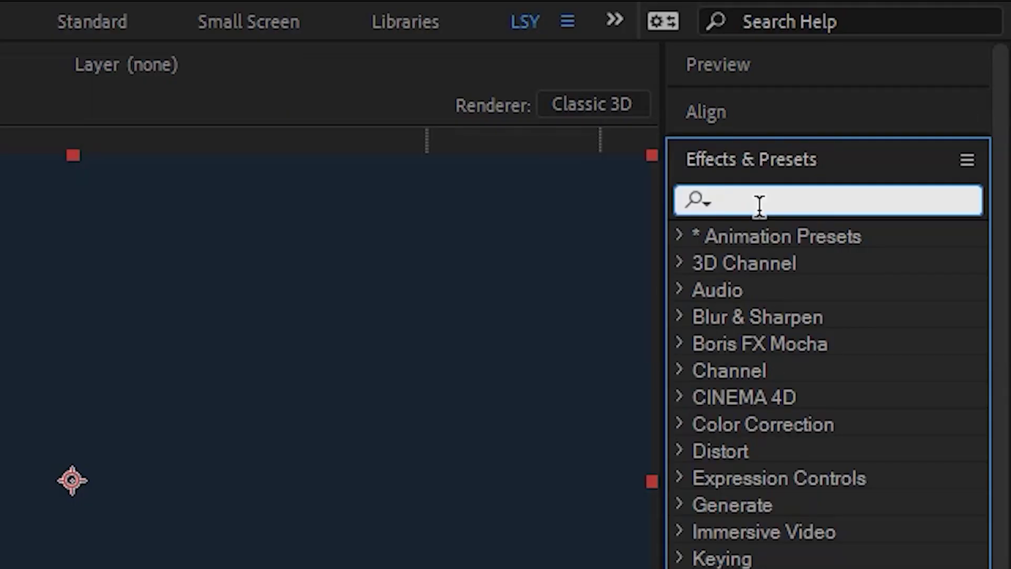
pyautogui.write('saber')
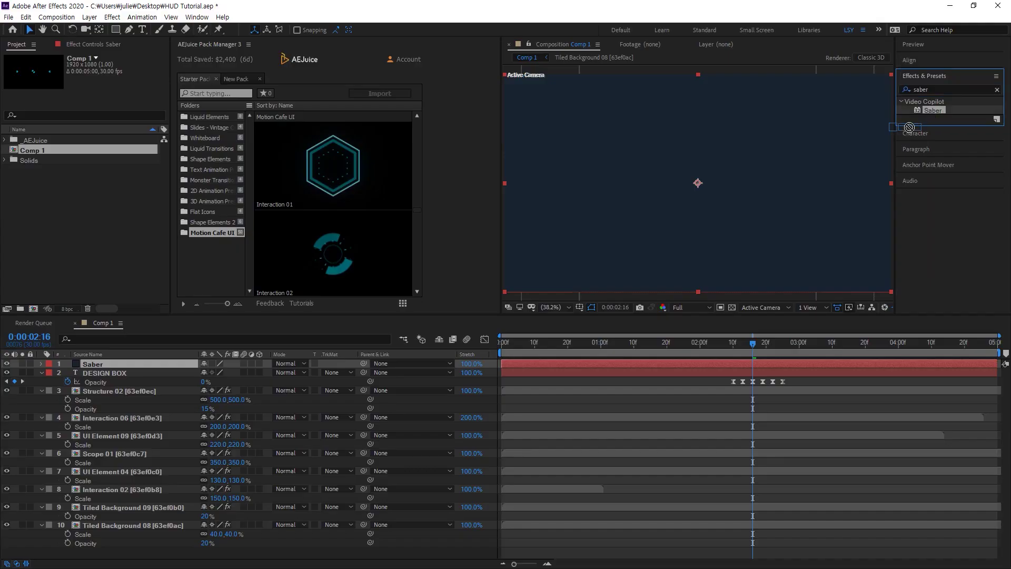
pyautogui.moveTo(932, 110); pyautogui.dragTo(152, 364)
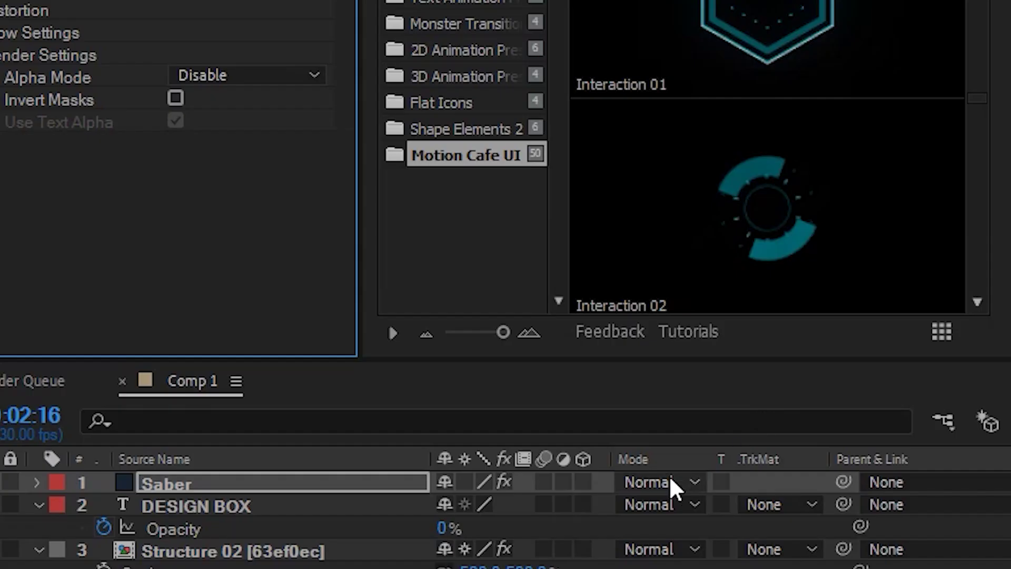
# Step: Set Saber to Screen mode, use the DESIGN BOX text layer as its core, and lower Glow Intensity to 15%
pyautogui.click(296, 365)
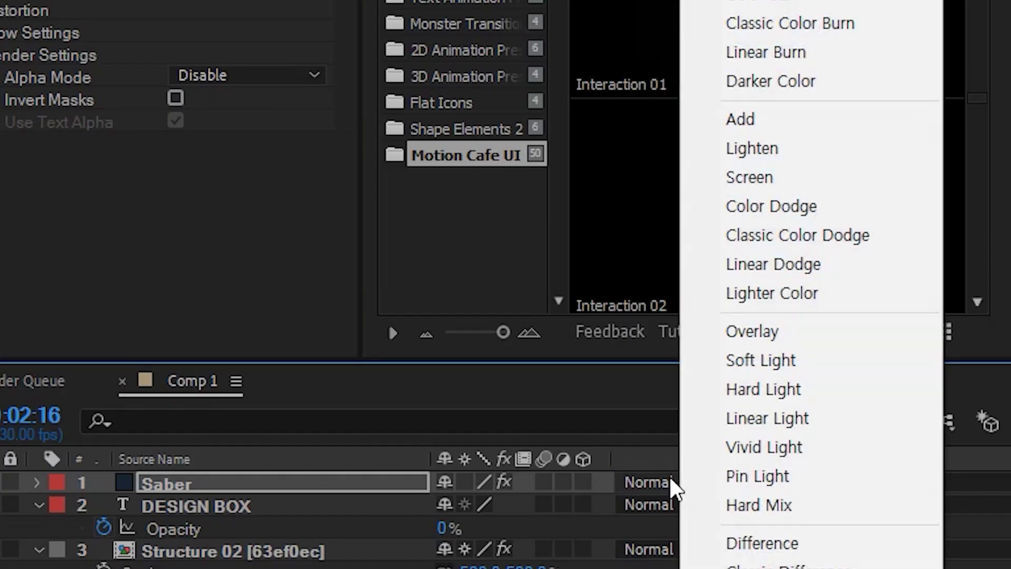
pyautogui.click(774, 179)
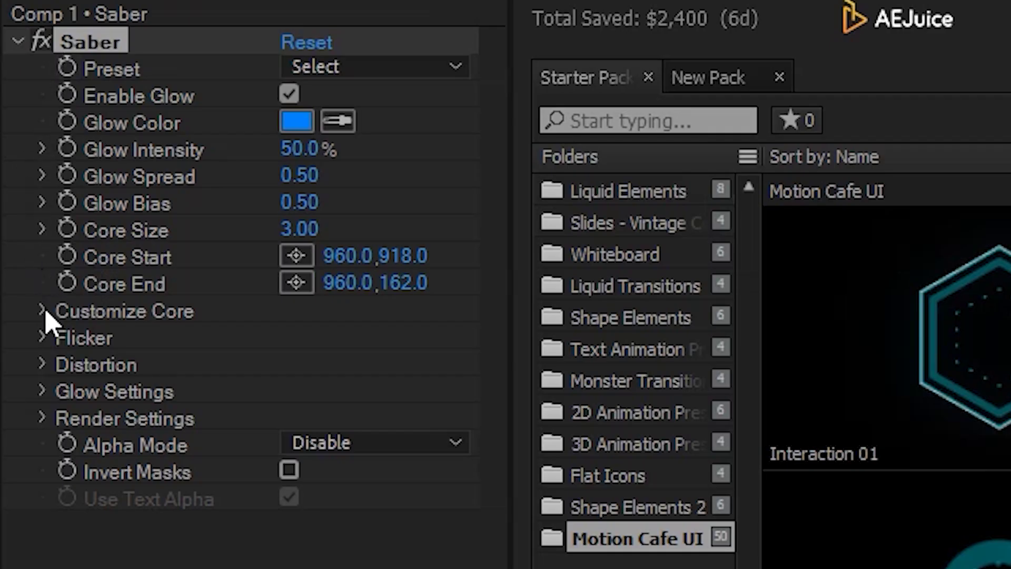
pyautogui.click(42, 310)
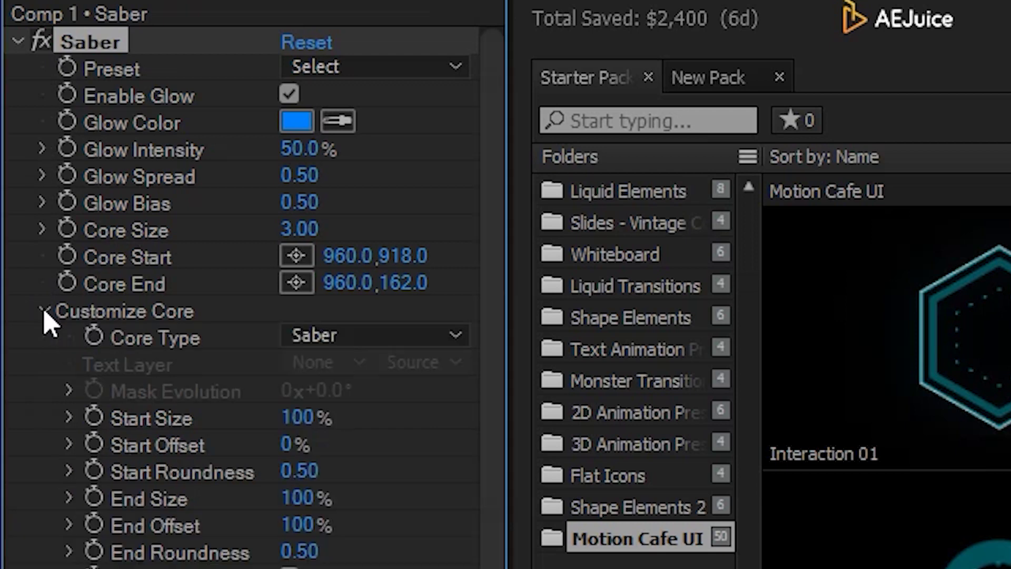
pyautogui.click(291, 337)
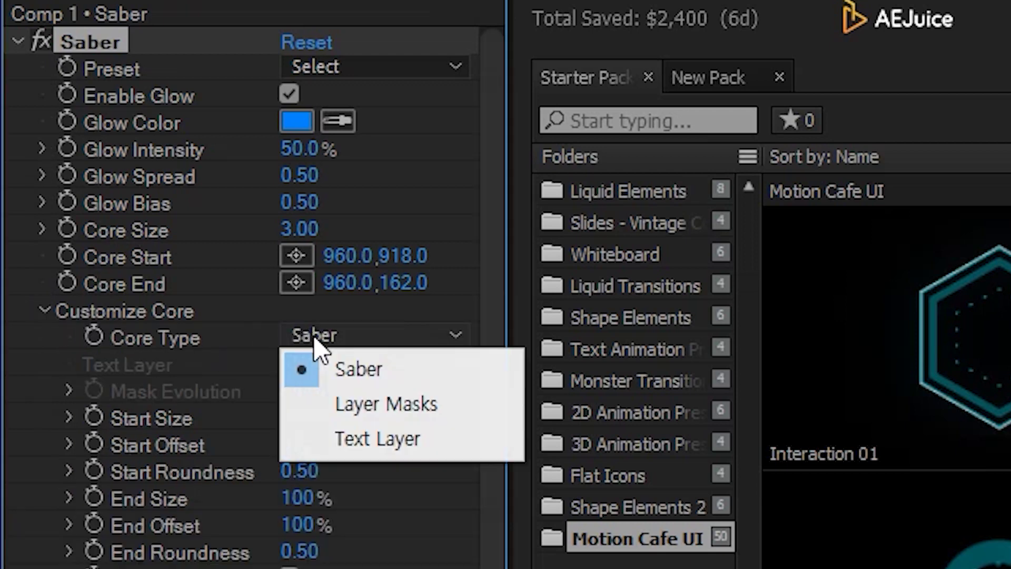
pyautogui.click(334, 440)
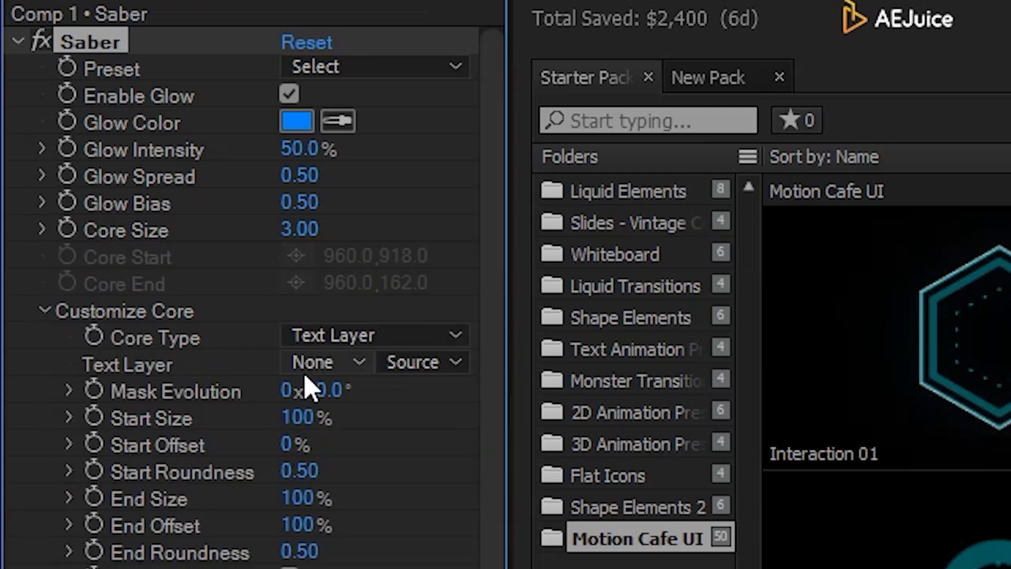
pyautogui.click(316, 365)
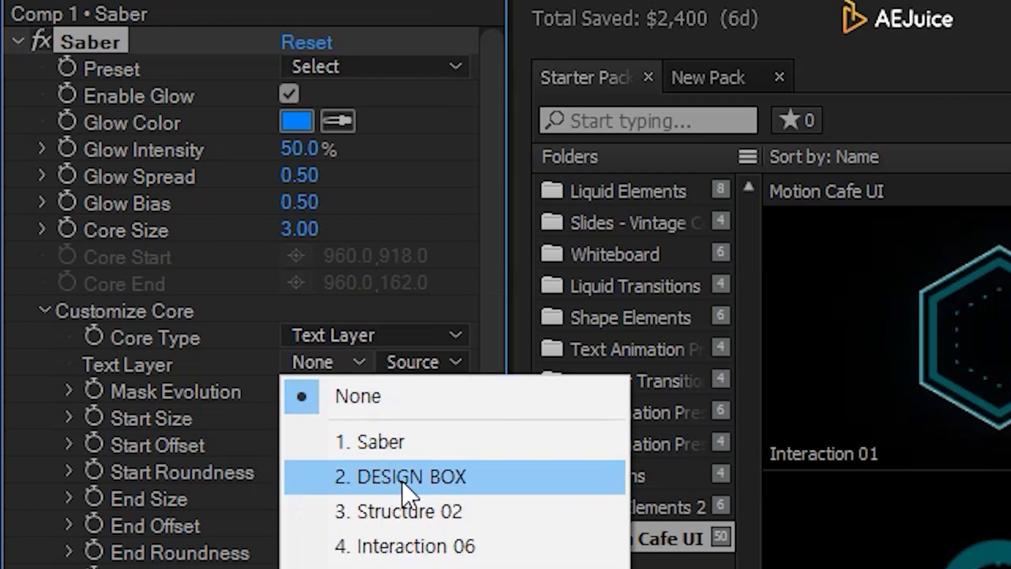
pyautogui.click(368, 477)
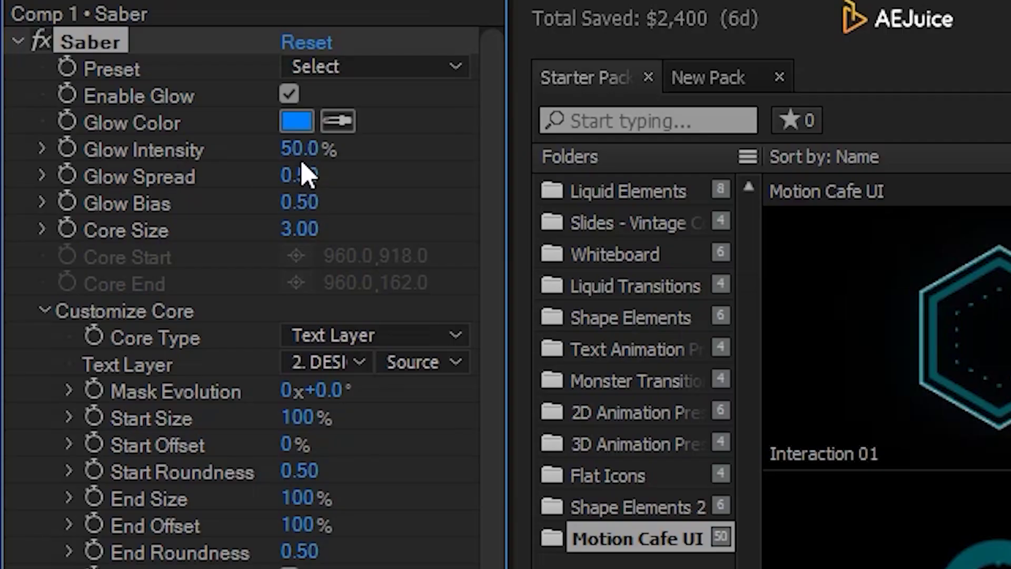
pyautogui.moveTo(100, 102); pyautogui.dragTo(80, 102)
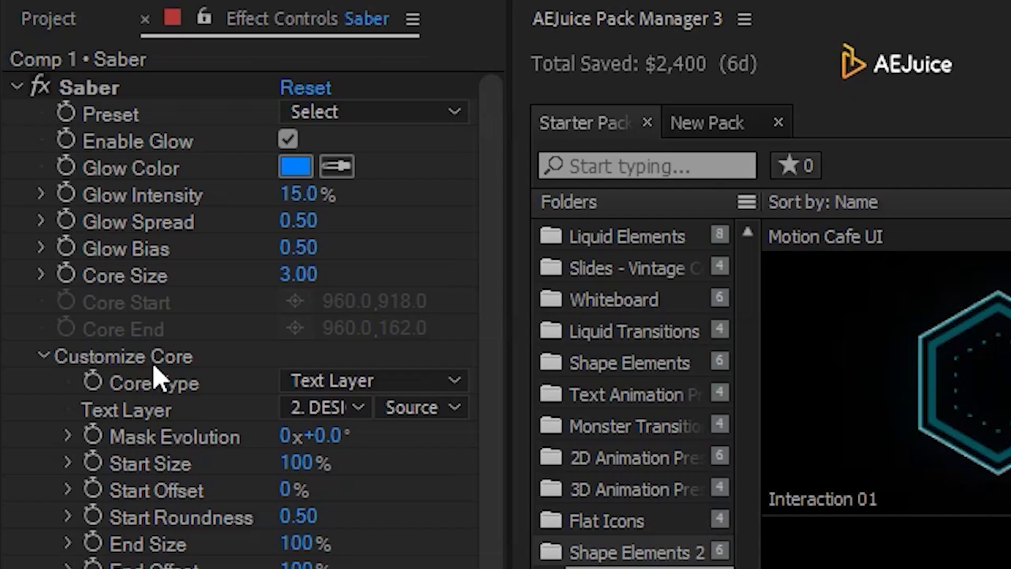
# Step: Apply the Replicant Saber preset and change the glow colour to cyan
pyautogui.click(106, 76)
pyautogui.scroll(-5, 529, 276)
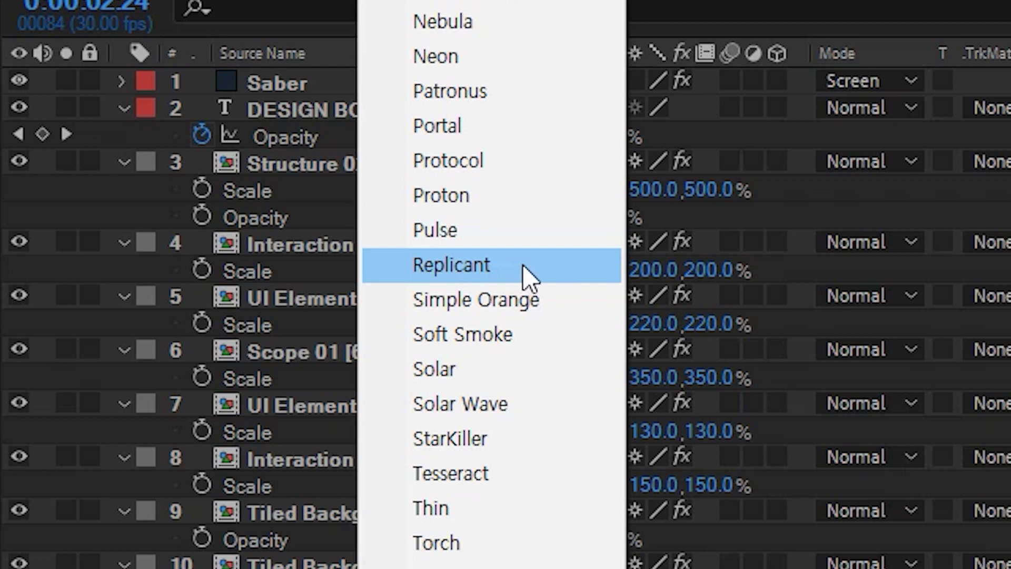
pyautogui.click(526, 274)
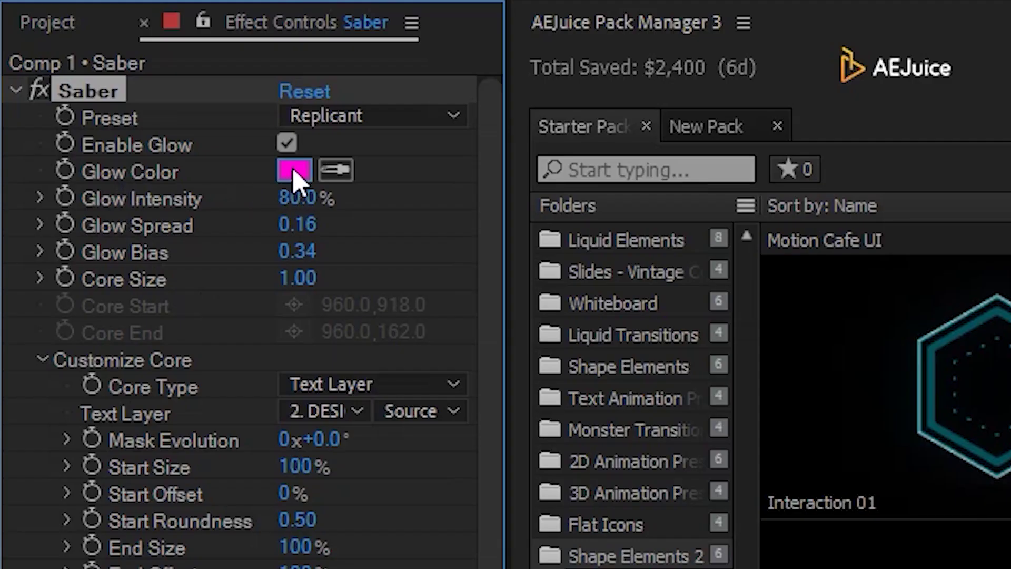
pyautogui.click(98, 93)
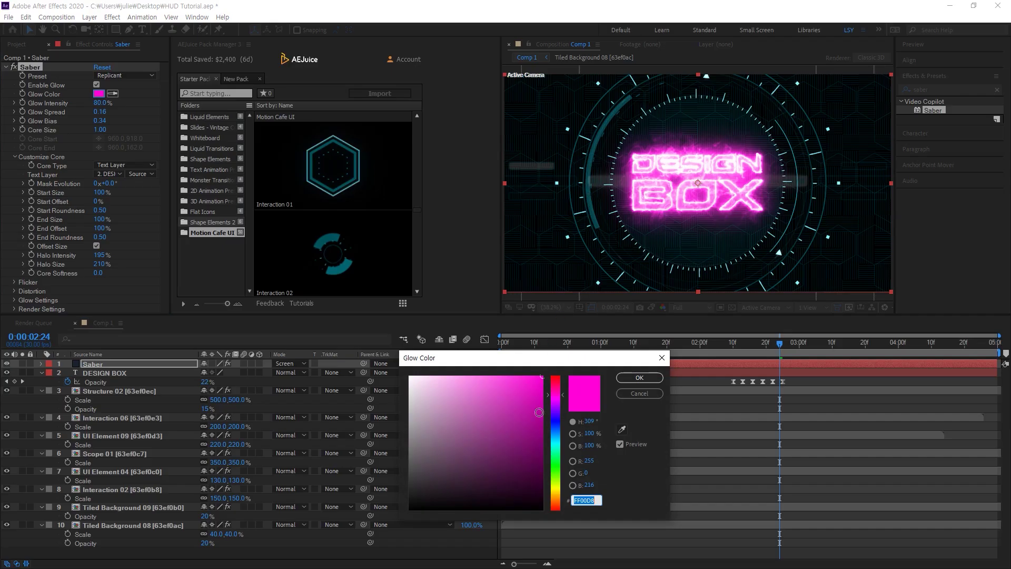
pyautogui.click(550, 437)
pyautogui.press('Return')
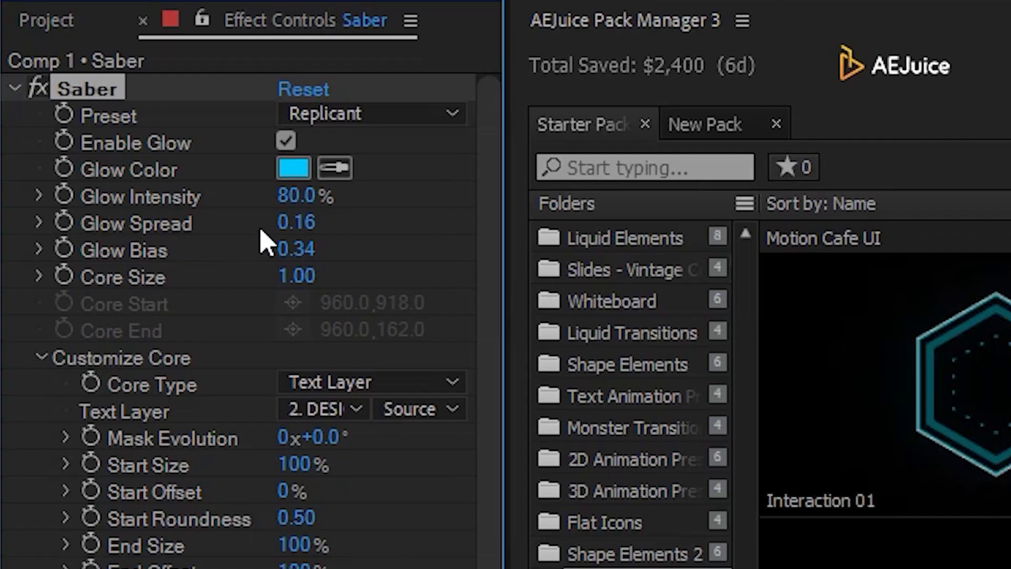
# Step: Set Glow Spread to 0.7, Core Size to 0.6 and Glow Intensity to 110%
pyautogui.moveTo(296, 235)
pyautogui.mouseDown()
pyautogui.moveTo(346, 240)
pyautogui.moveTo(301, 233)
pyautogui.mouseUp()
pyautogui.click(300, 226)
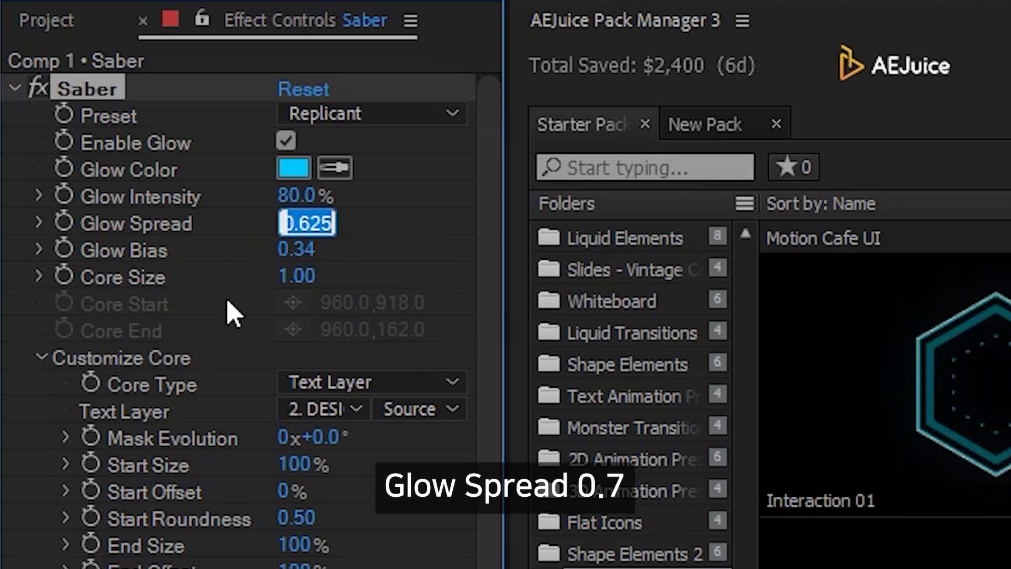
pyautogui.write('0.7')
pyautogui.press('Return')
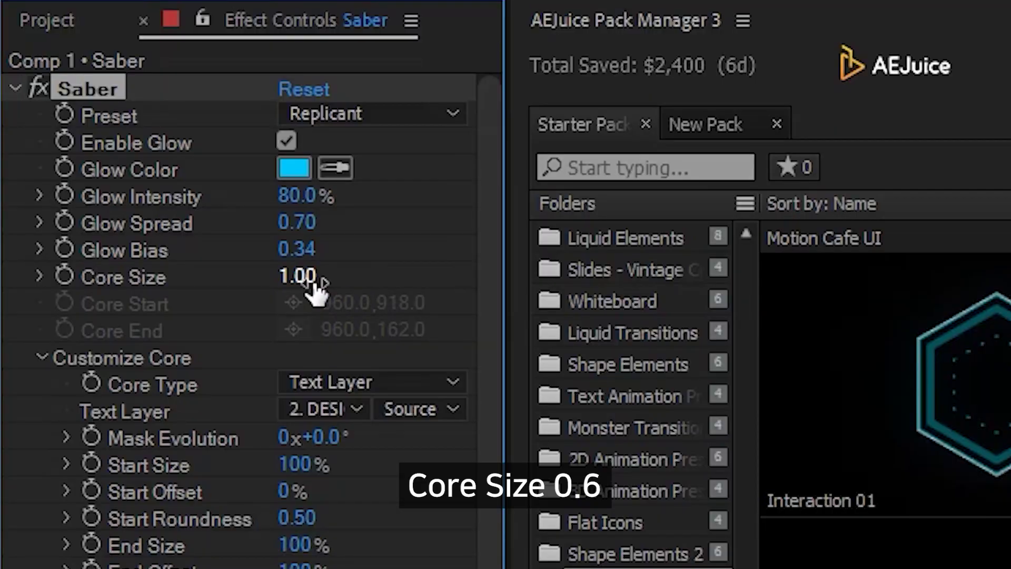
pyautogui.click(101, 130)
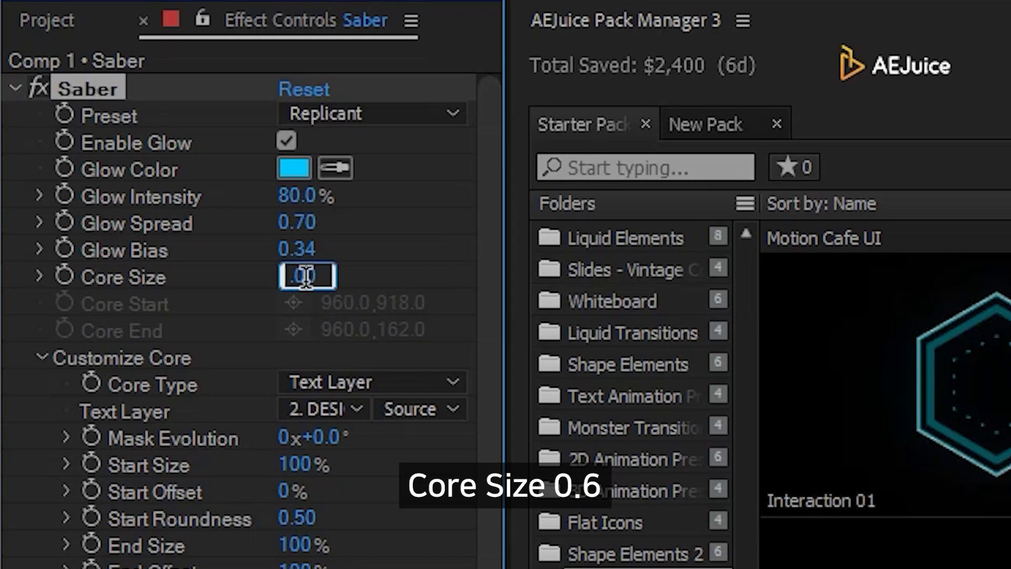
pyautogui.write('0.6')
pyautogui.press('Return')
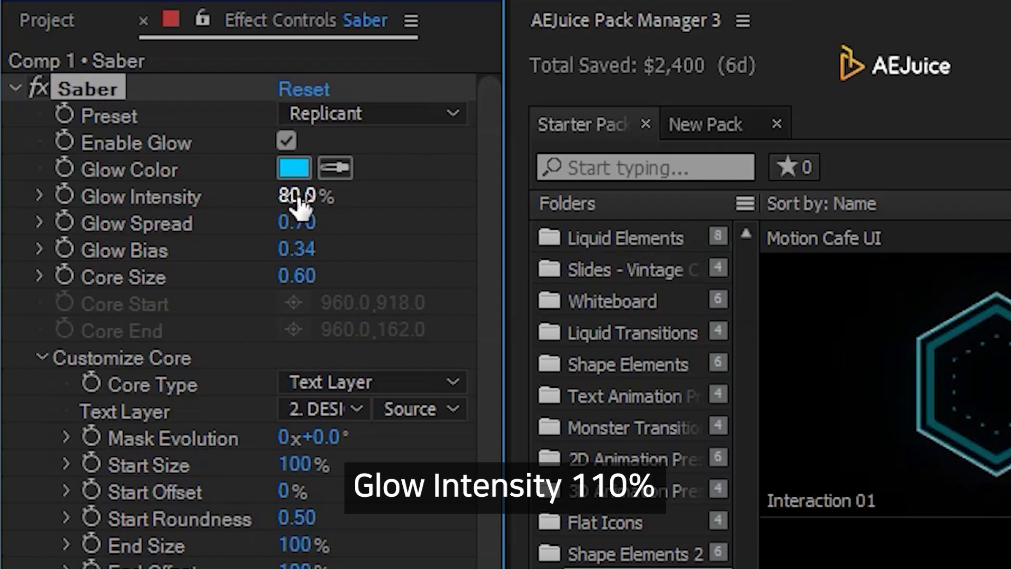
pyautogui.click(100, 103)
pyautogui.write('110')
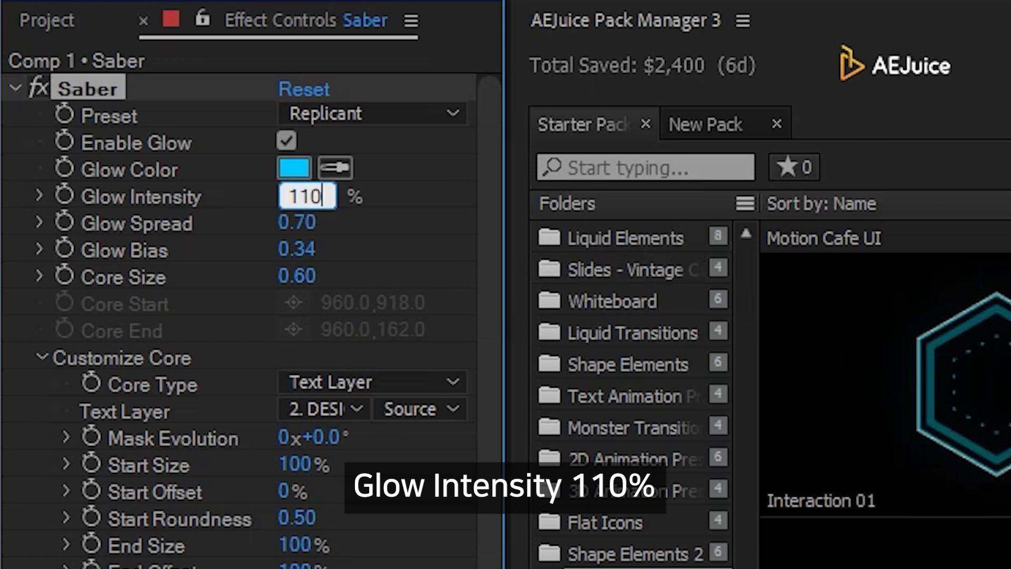
pyautogui.press('Return')
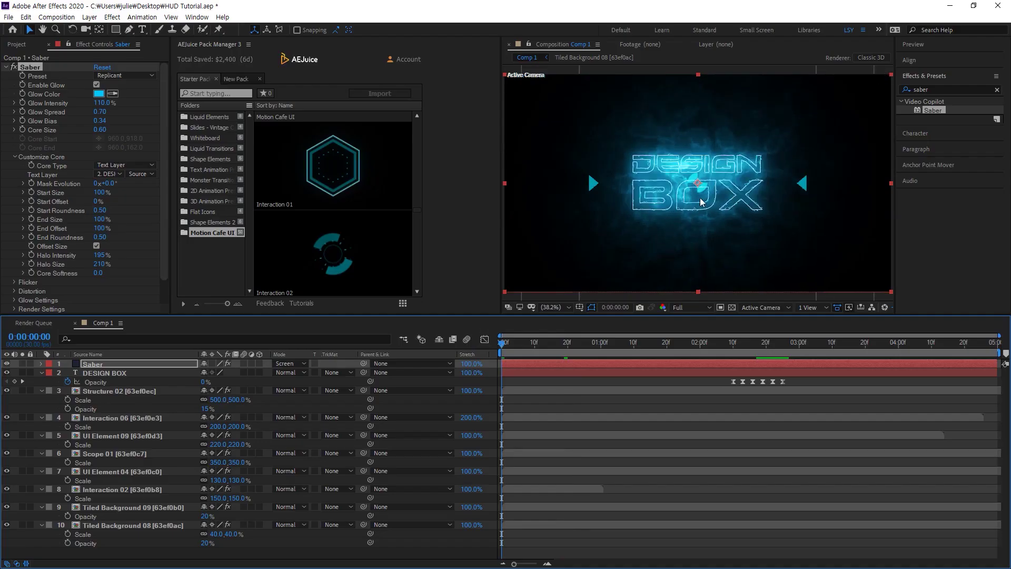
# Step: At 0:00:02:20, keyframe the Saber End Offset at 100%
pyautogui.click(770, 344)
pyautogui.moveTo(770, 345); pyautogui.dragTo(784, 345)
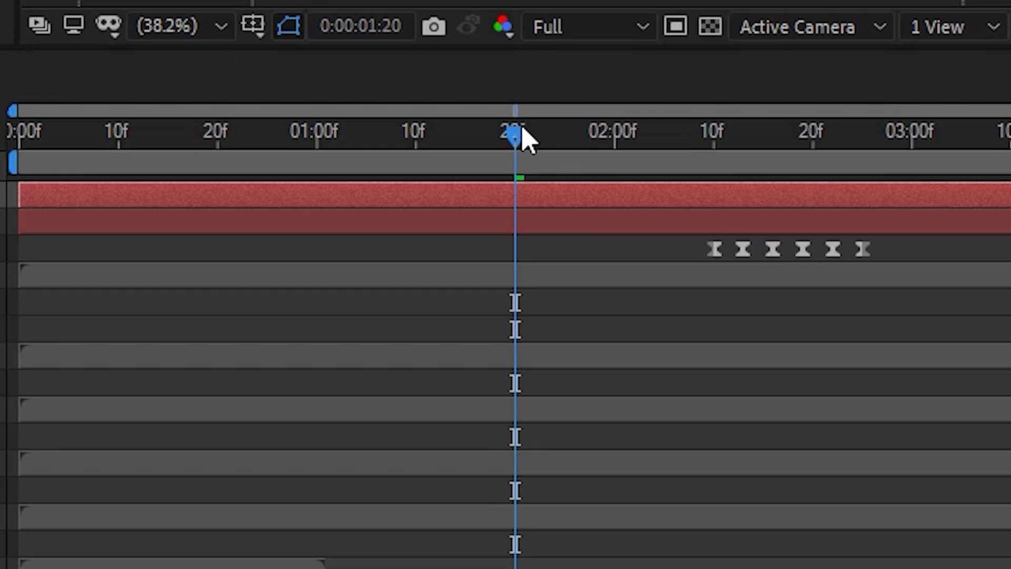
pyautogui.moveTo(527, 140)
pyautogui.mouseDown()
pyautogui.moveTo(856, 171)
pyautogui.moveTo(828, 169)
pyautogui.mouseUp()
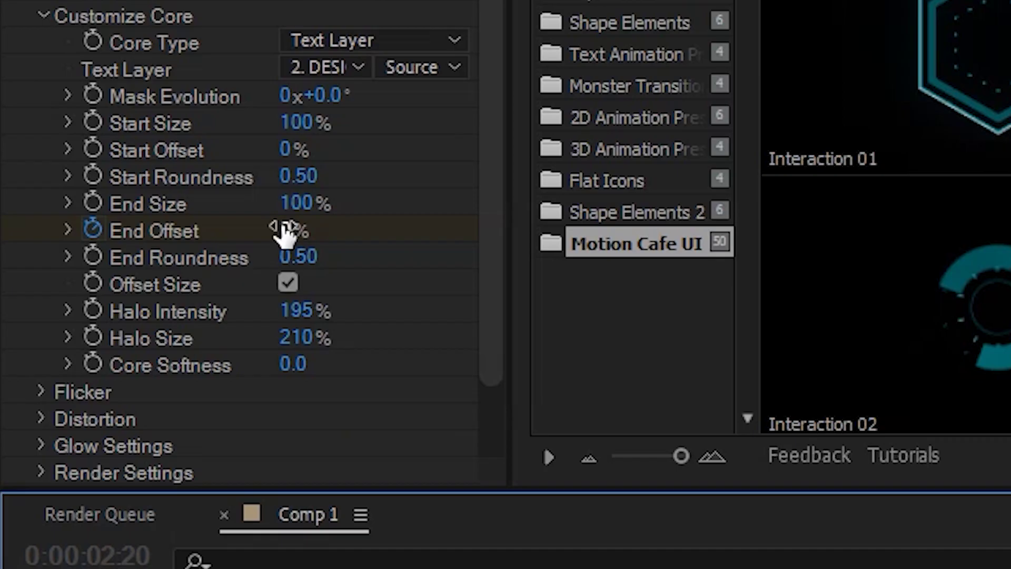
pyautogui.click(287, 231)
pyautogui.write('100')
pyautogui.press('Return')
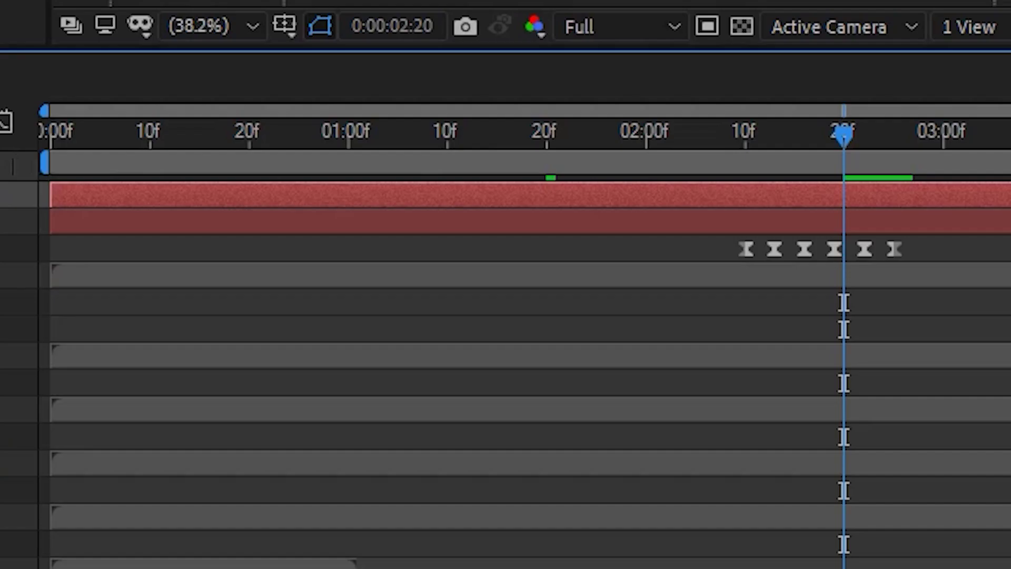
# Step: Easy Ease both End Offset keyframes and preview the title drawing on
pyautogui.press('u')
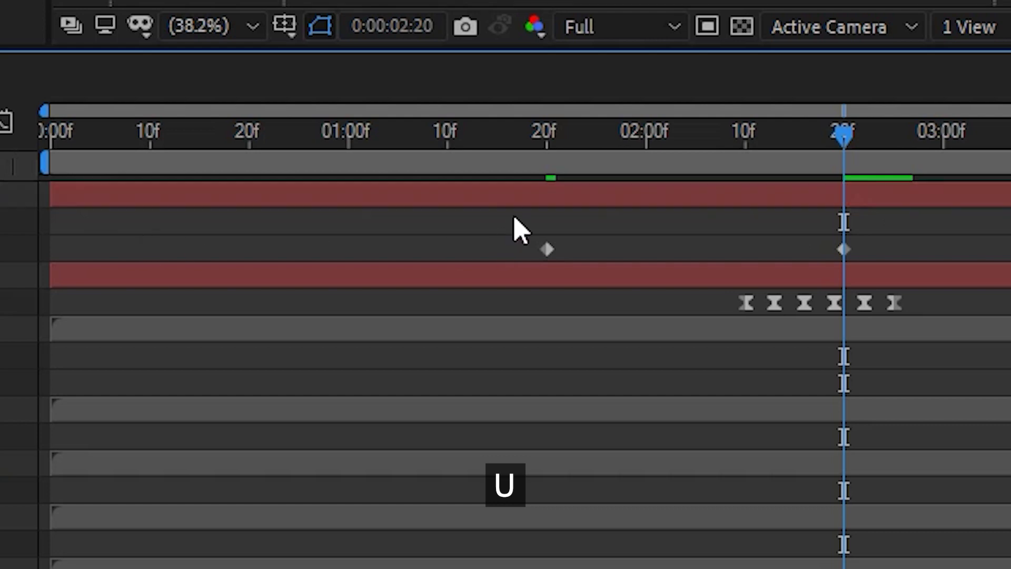
pyautogui.moveTo(513, 216); pyautogui.dragTo(903, 271)
pyautogui.press('F9')
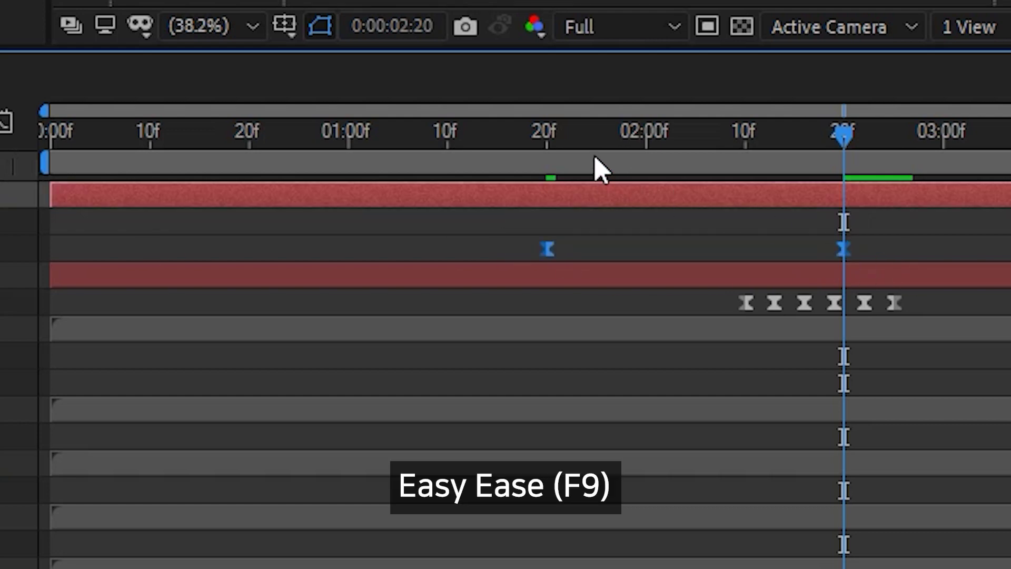
pyautogui.click(644, 344)
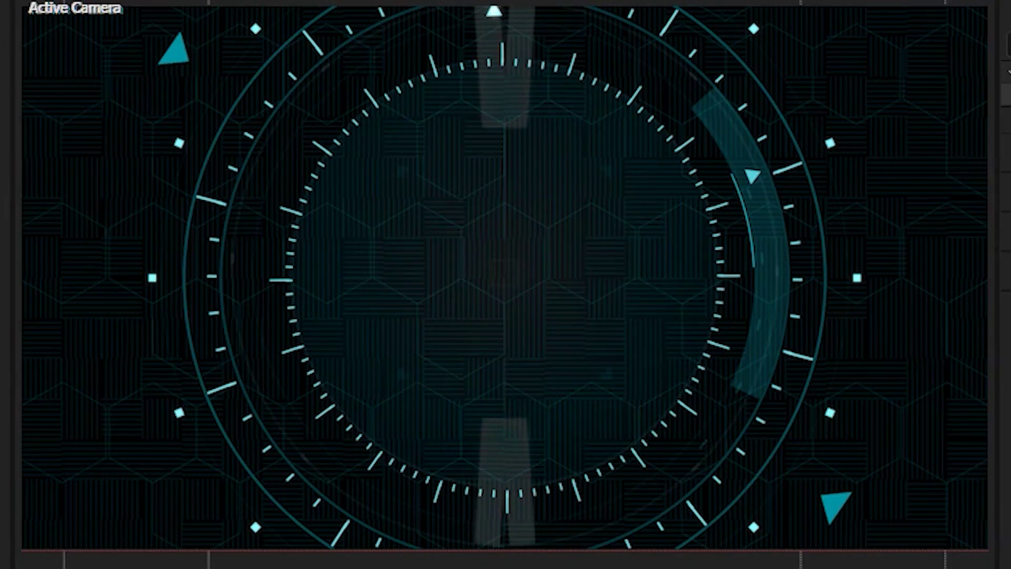
pyautogui.press('space')
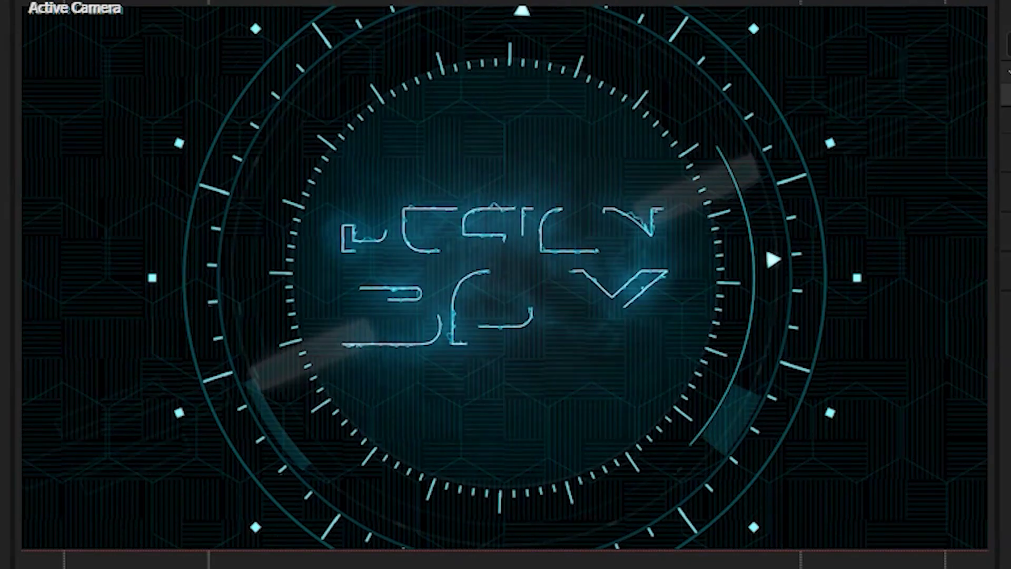
# Step: Keyframe Mask Evolution at 180° and Easy Ease it along with the End Offset keyframes
pyautogui.click(395, 241)
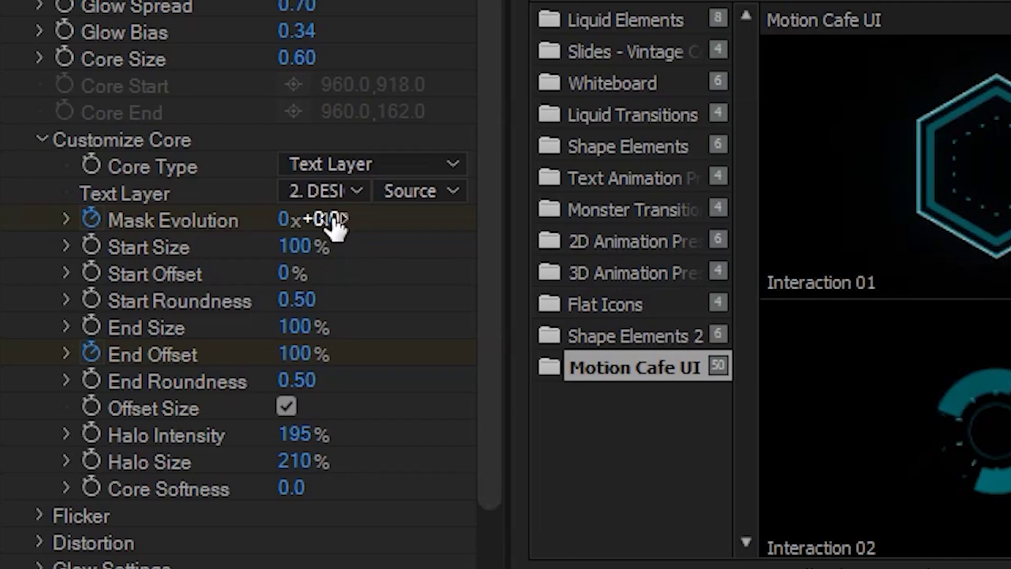
pyautogui.write('180')
pyautogui.press('Return')
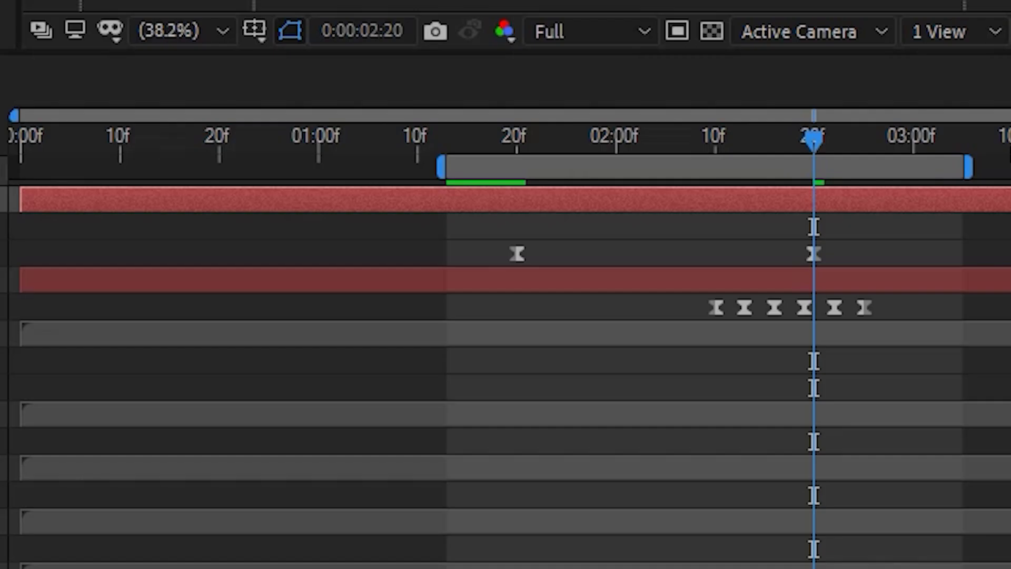
pyautogui.press('u')
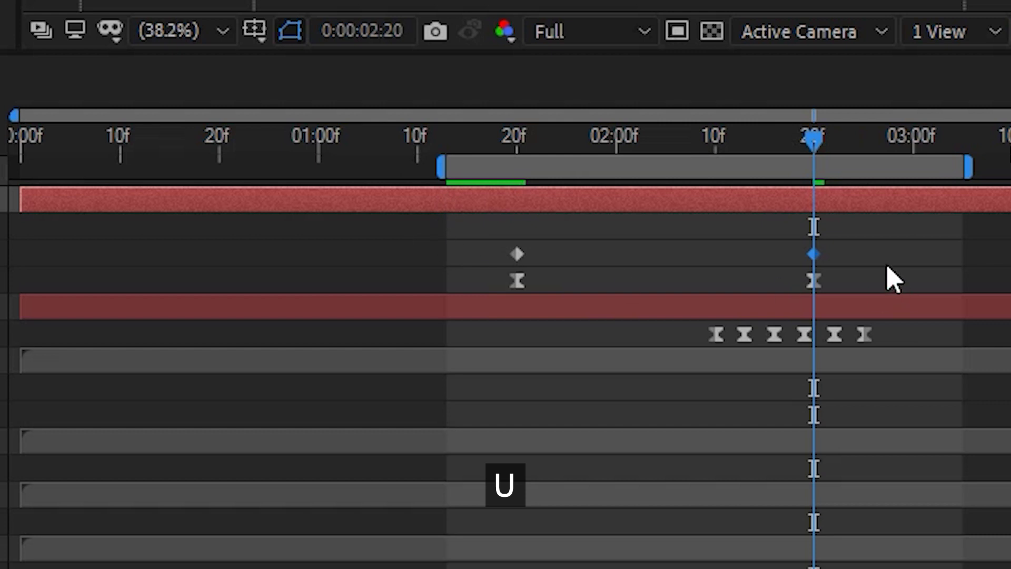
pyautogui.moveTo(890, 242); pyautogui.dragTo(389, 305)
pyautogui.press('F9')
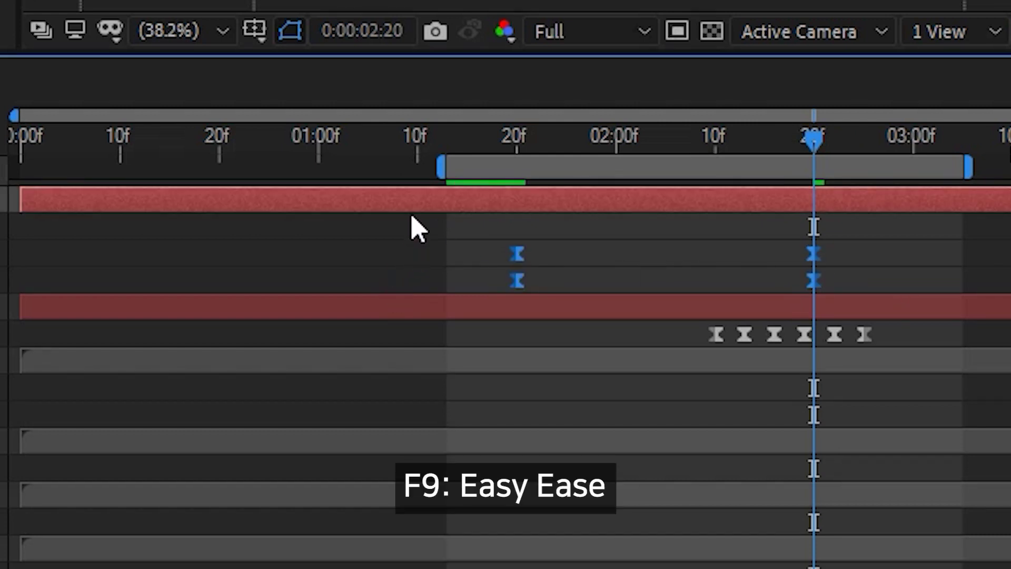
pyautogui.click(495, 135)
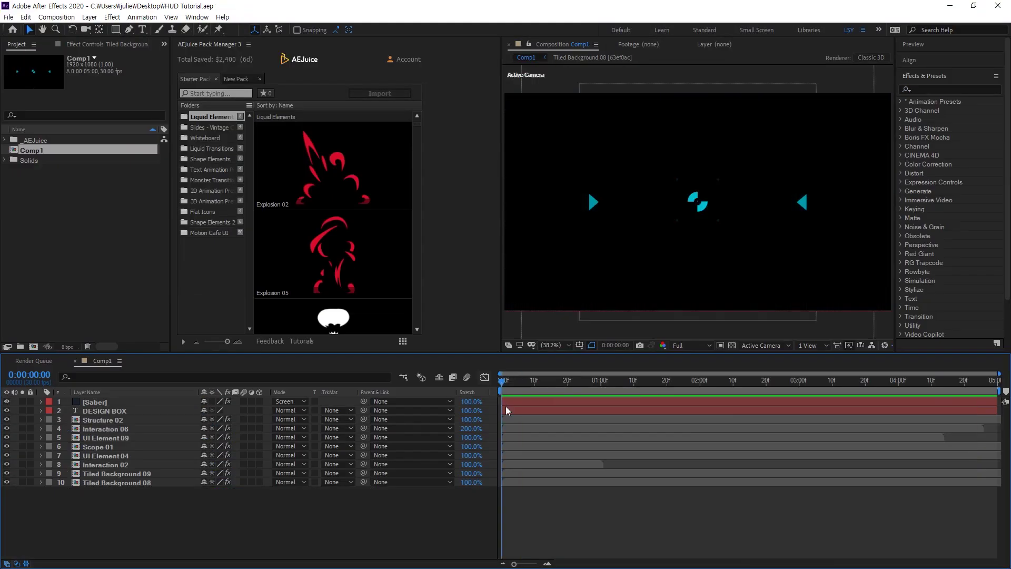
# Step: Shift Tiled Background 09, Scope 01 and UI Element 04 later in the timeline
pyautogui.moveTo(527, 474)
pyautogui.mouseDown()
pyautogui.moveTo(572, 465)
pyautogui.moveTo(605, 421)
pyautogui.mouseUp()
pyautogui.keyDown('ctrl'); pyautogui.click(571, 463); pyautogui.keyUp('ctrl')
pyautogui.press('space')
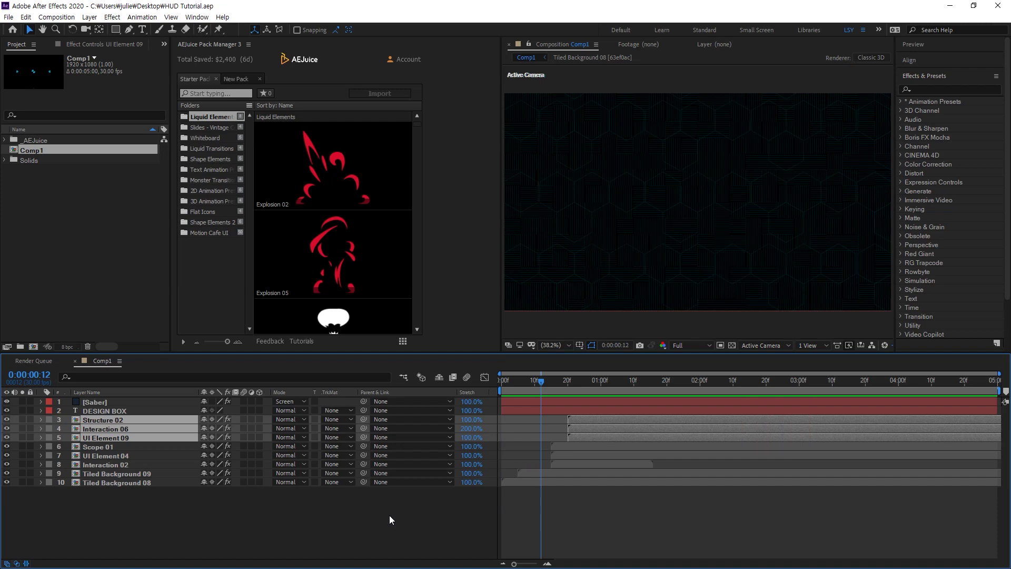
# Step: Pre-compose all layers into a precomp named HUD and enable Collapse Transformations
pyautogui.hotkey('ctrl', 'a')
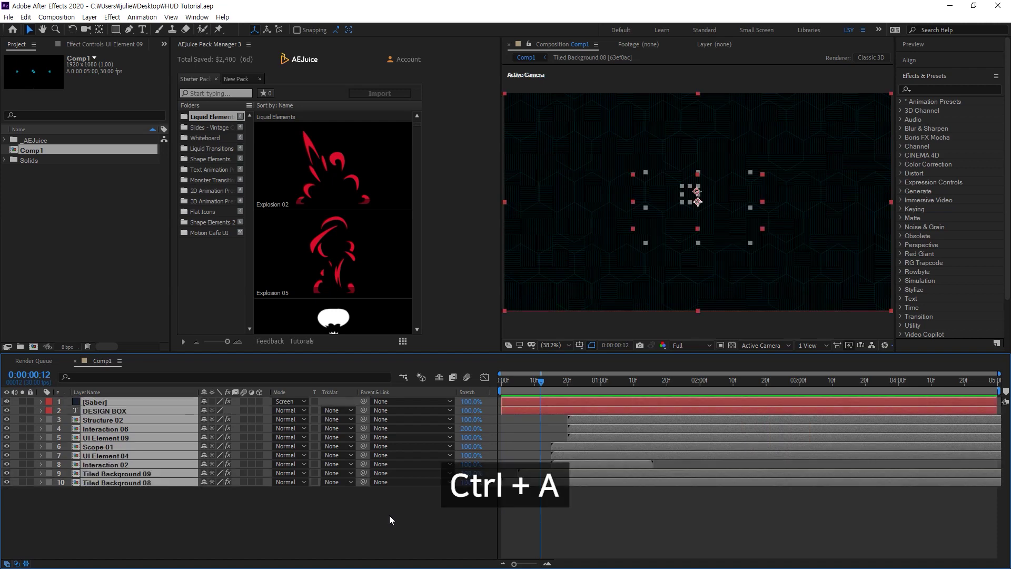
pyautogui.hotkey('ctrl', 'shift', 'c')
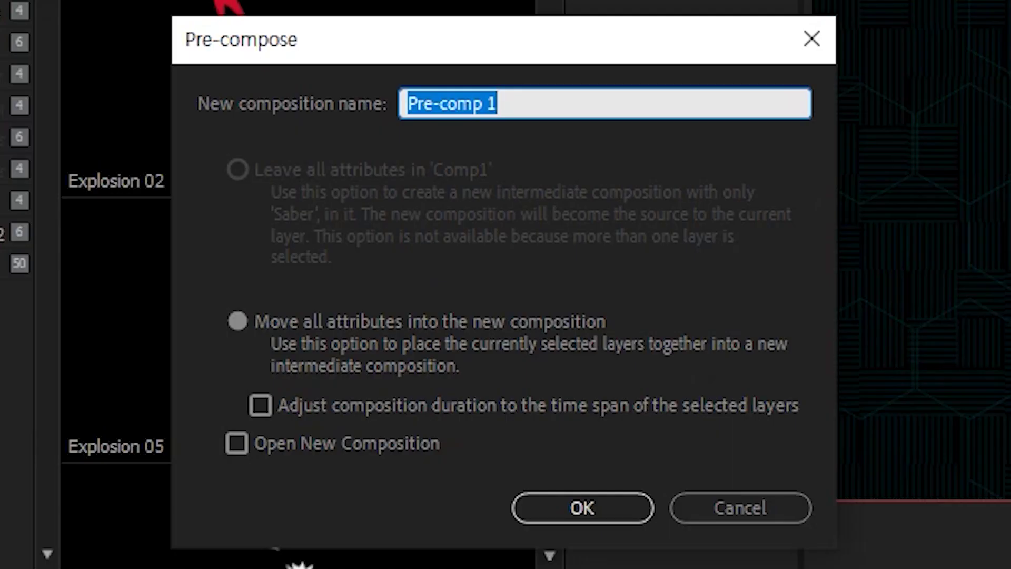
pyautogui.write('HUD')
pyautogui.press('Return')
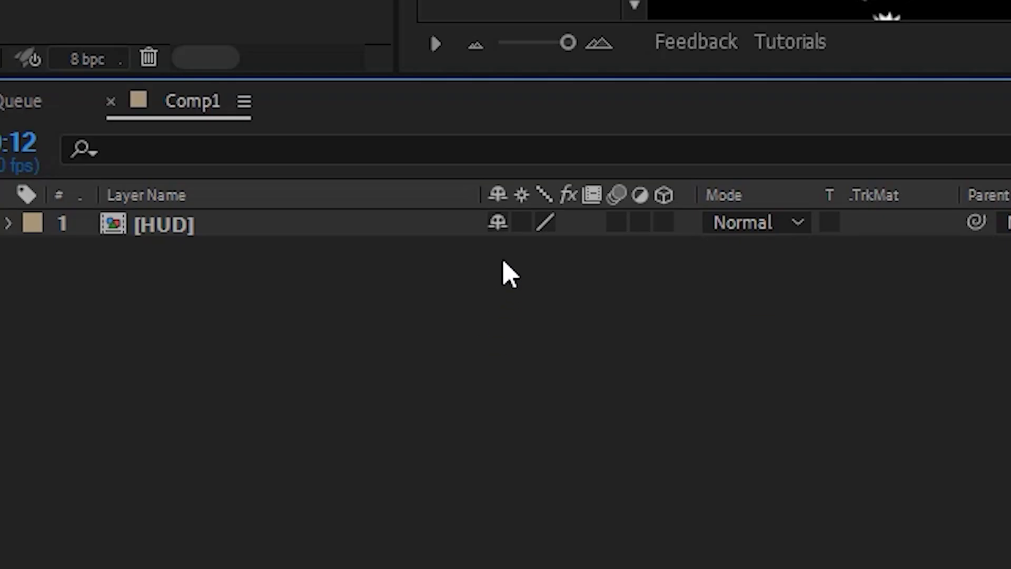
pyautogui.click(521, 224)
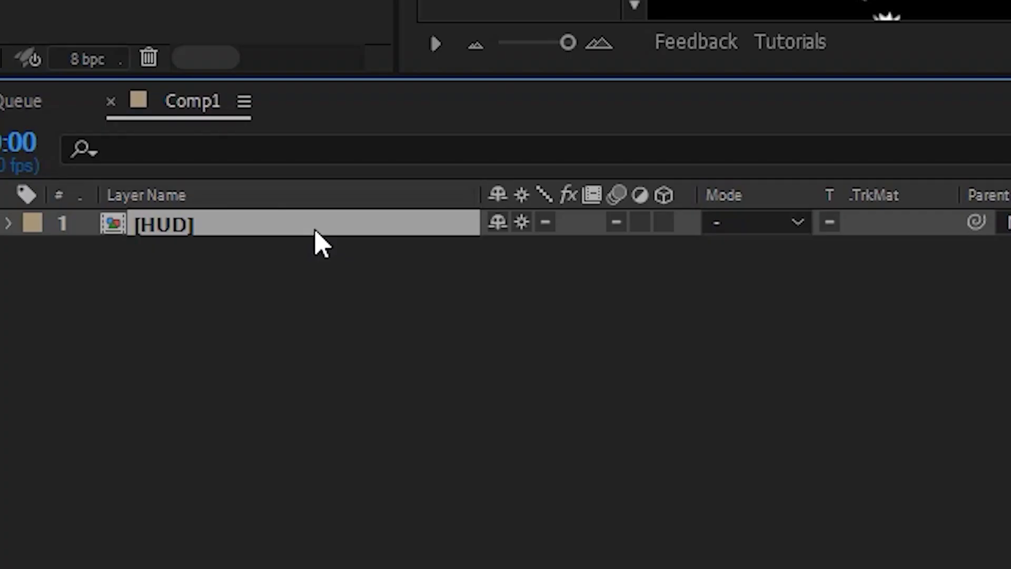
# Step: Keyframe the HUD layer's Scale from 120% at the first frame to 100% at the last, then show Rotation
pyautogui.press('s')
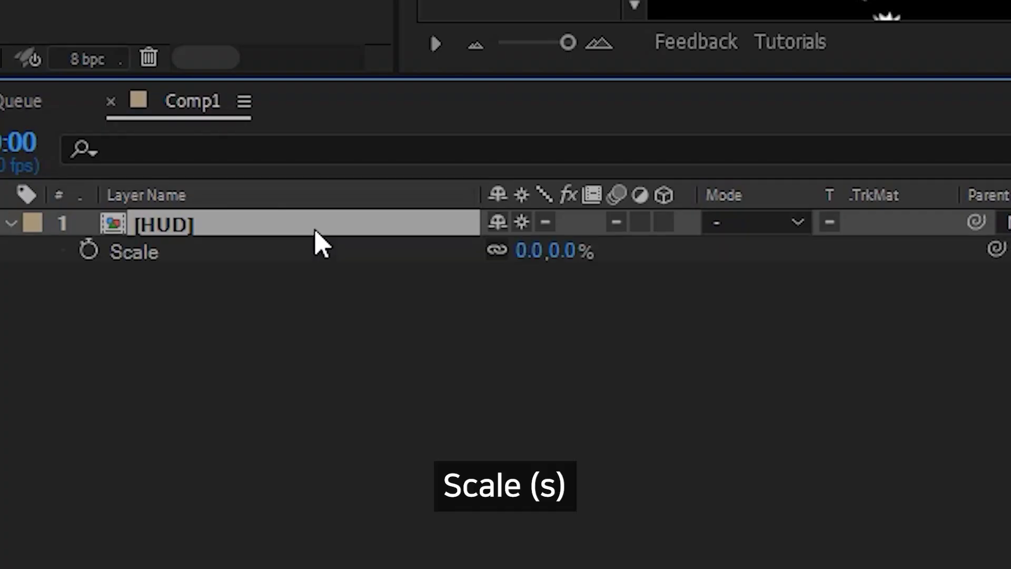
pyautogui.click(89, 252)
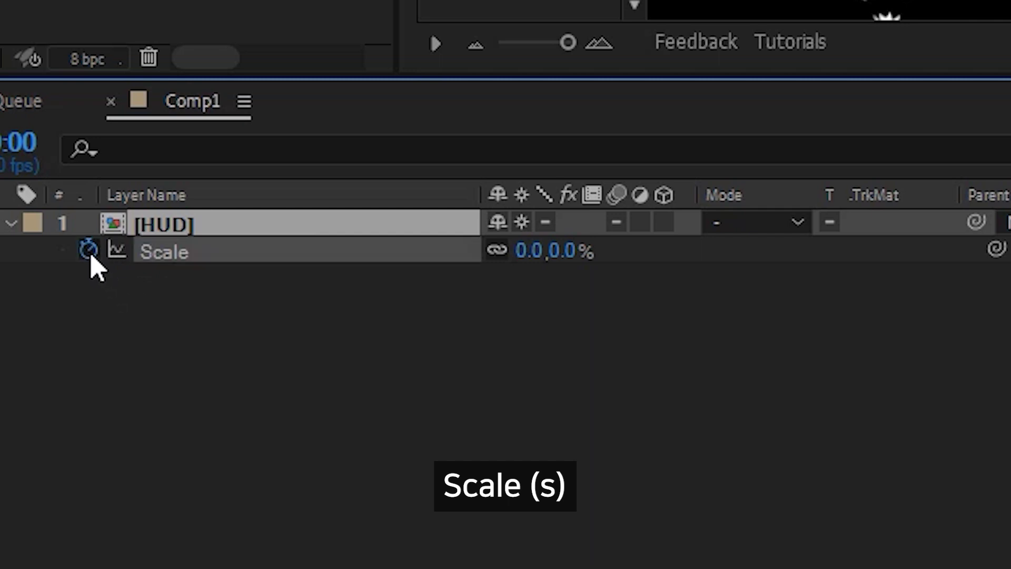
pyautogui.click(534, 252)
pyautogui.write('120')
pyautogui.press('Return')
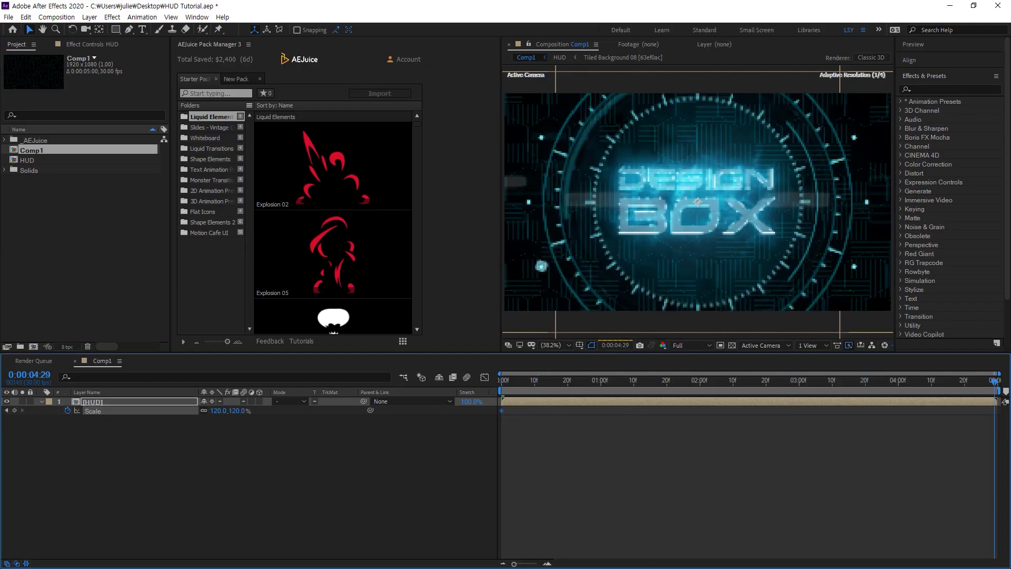
pyautogui.click(215, 411)
pyautogui.write('1')
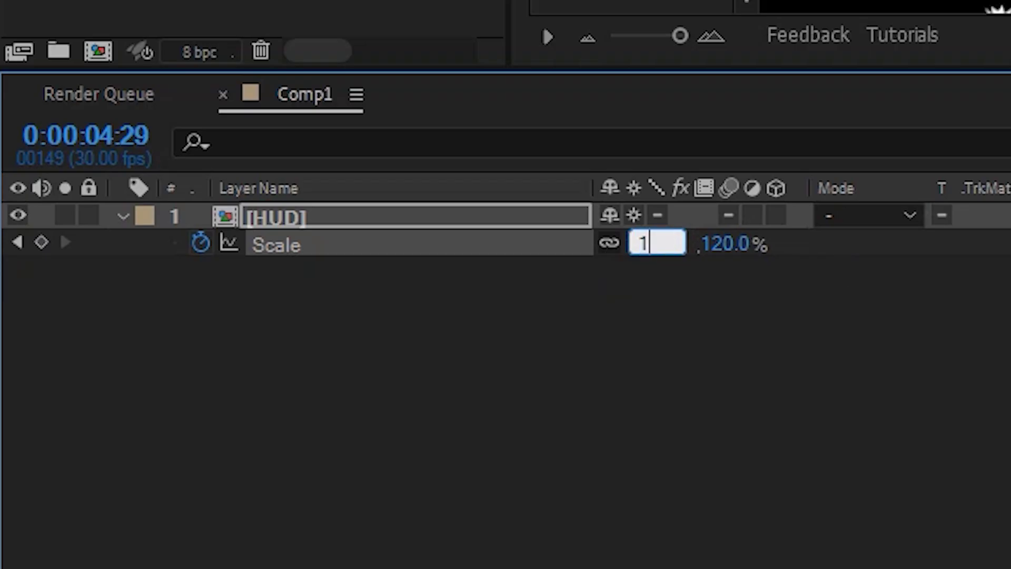
pyautogui.press('Return')
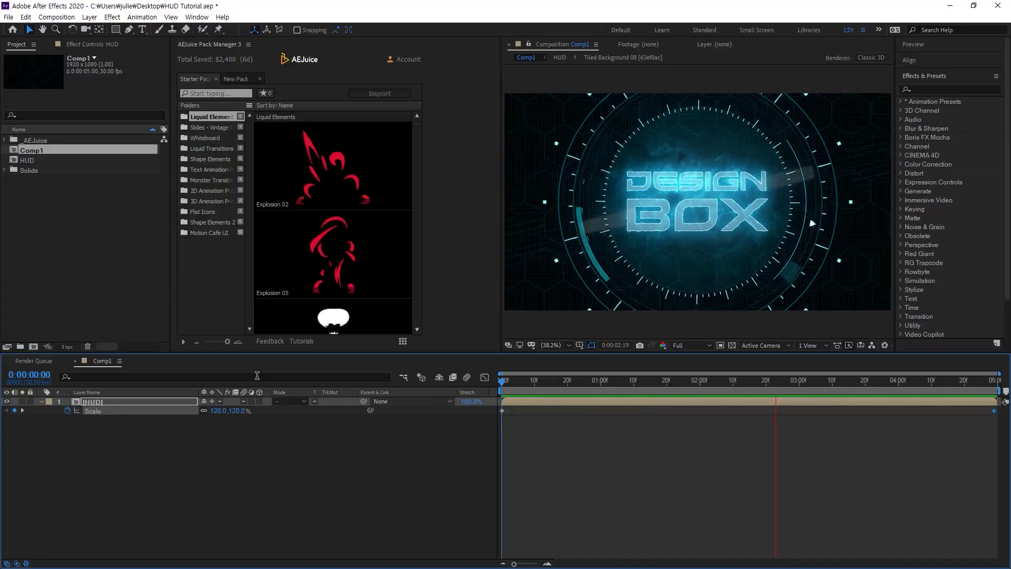
pyautogui.press('space')
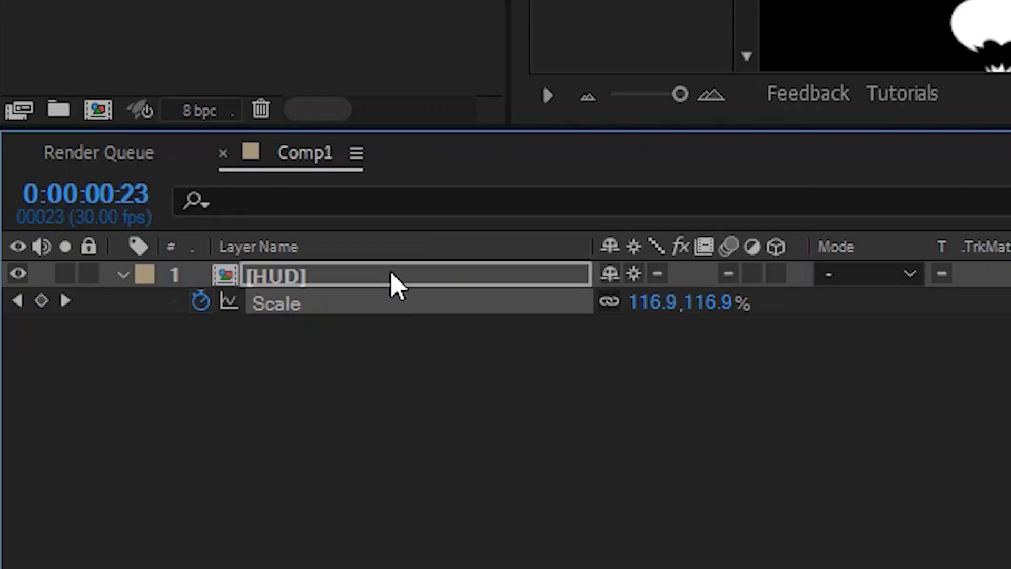
pyautogui.click(396, 284)
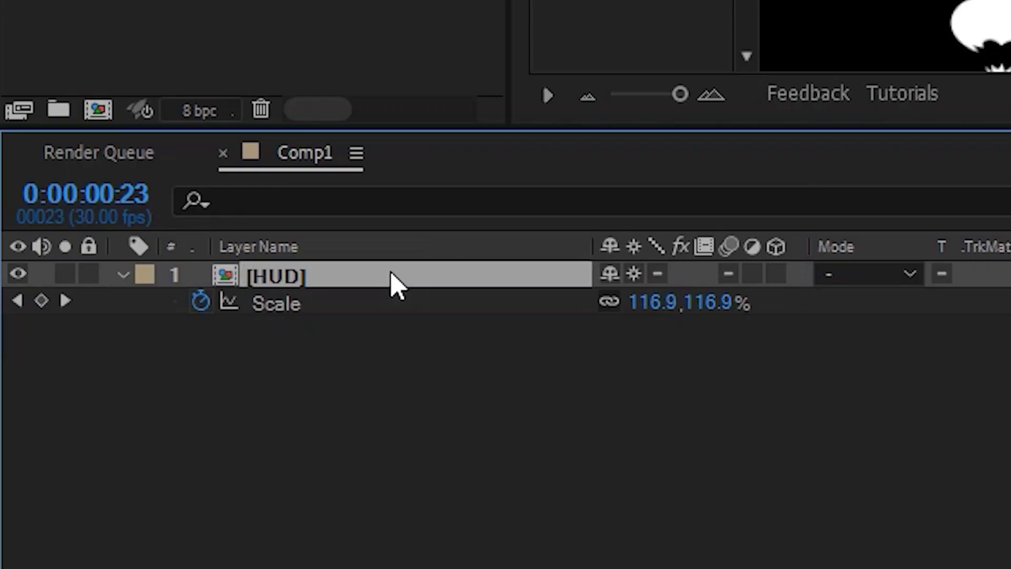
pyautogui.hotkey('shift', 'r')
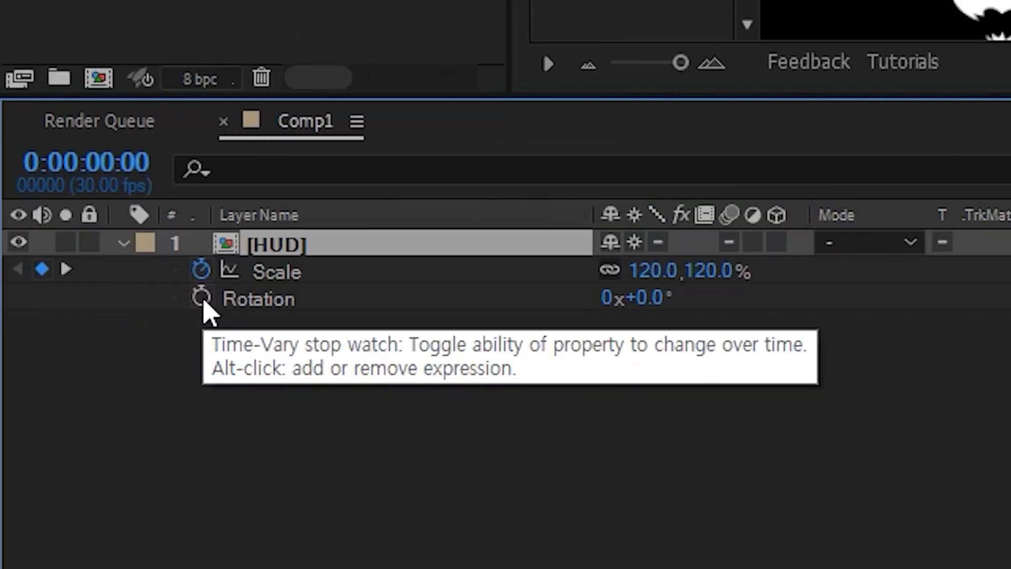
# Step: Keyframe the HUD rotation from 180° at 0:00 to 0° at 2:00, and Easy Ease both keys
pyautogui.click(202, 298)
pyautogui.click(640, 297)
pyautogui.write('180')
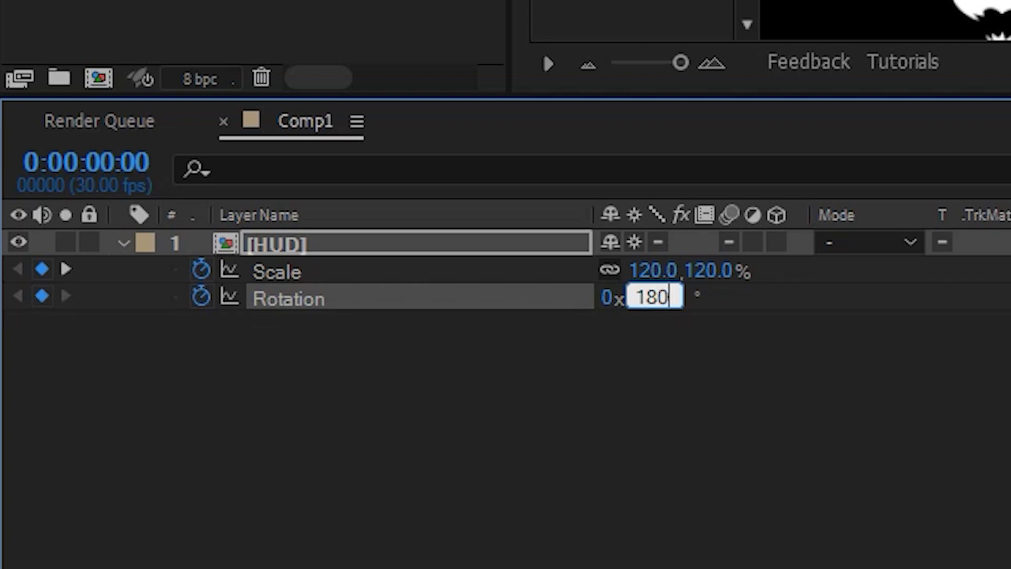
pyautogui.press('Return')
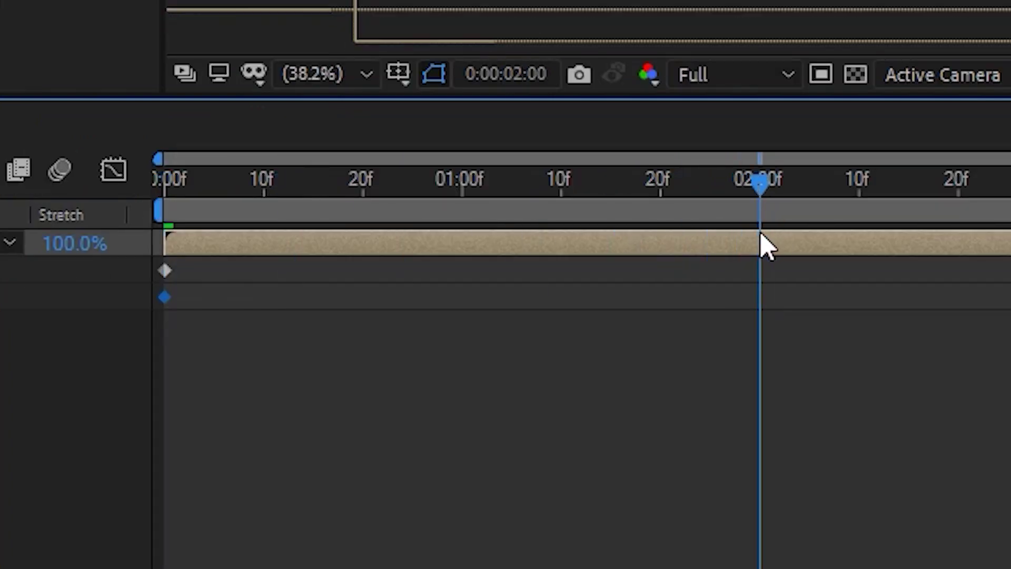
pyautogui.write('0')
pyautogui.press('Return')
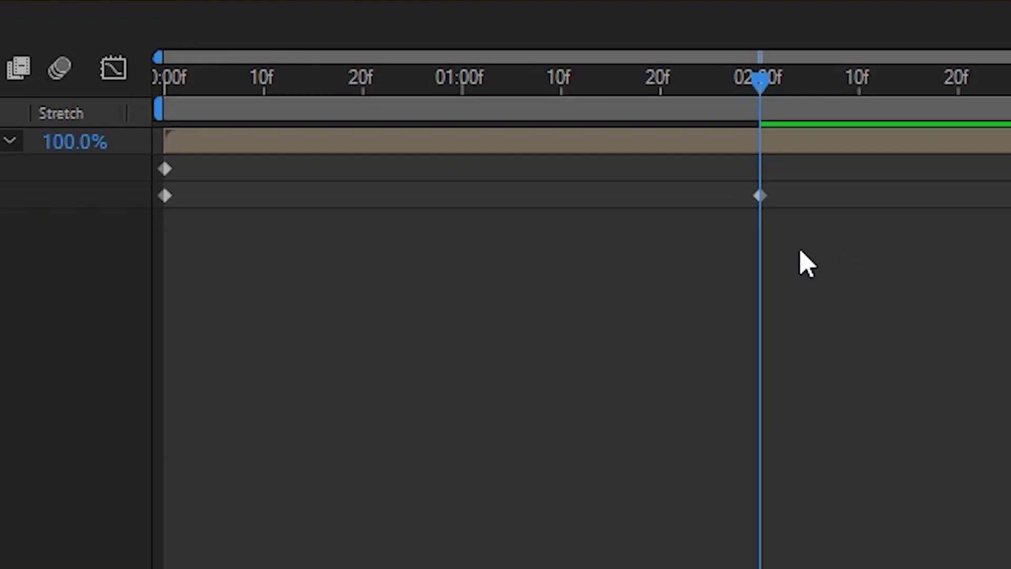
pyautogui.moveTo(721, 435); pyautogui.dragTo(516, 425)
pyautogui.moveTo(210, 227); pyautogui.dragTo(104, 203)
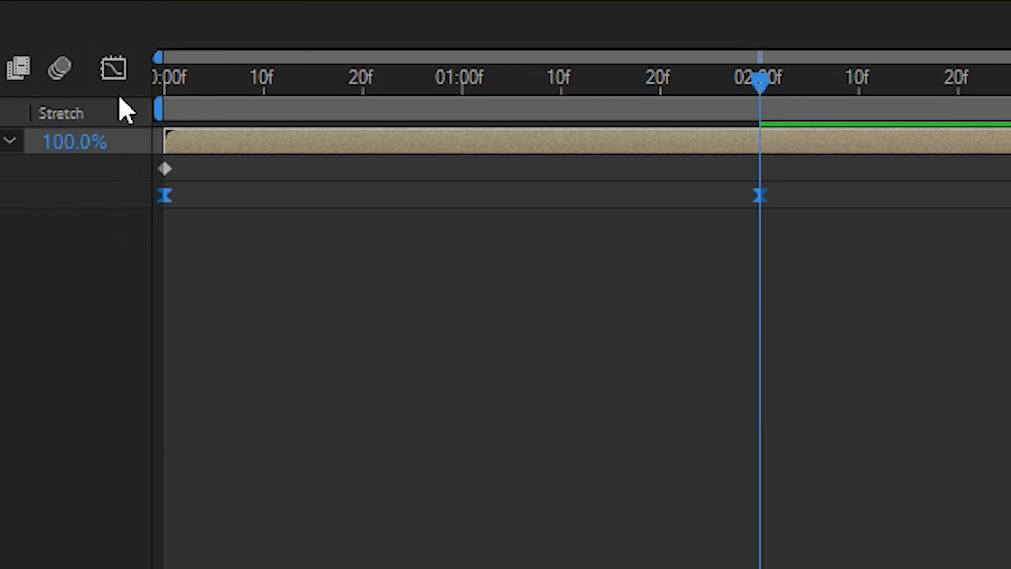
# Step: In the speed graph, pull the 2:00 keyframe's influence handle out to 100%
pyautogui.click(119, 71)
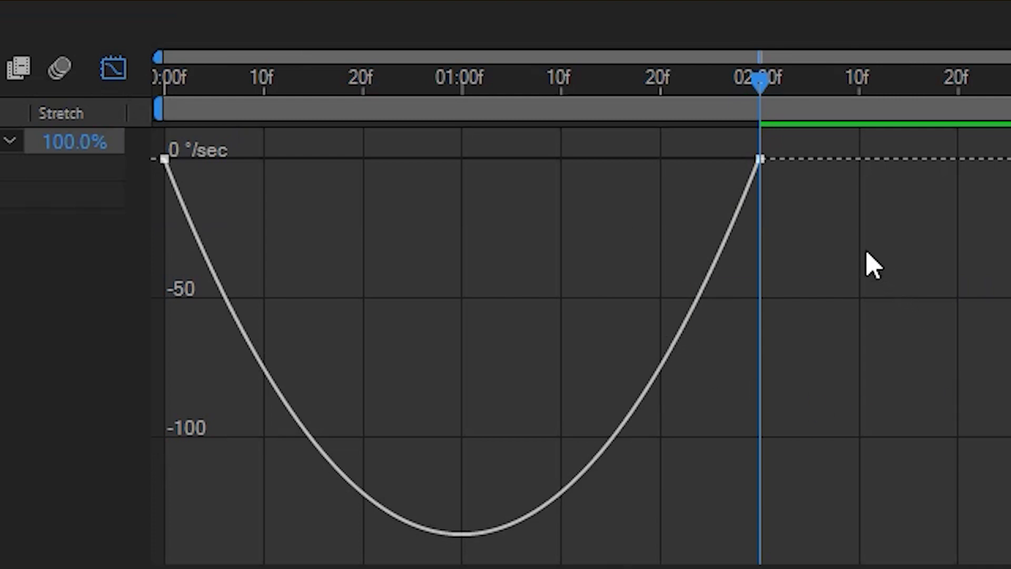
pyautogui.rightClick(550, 226)
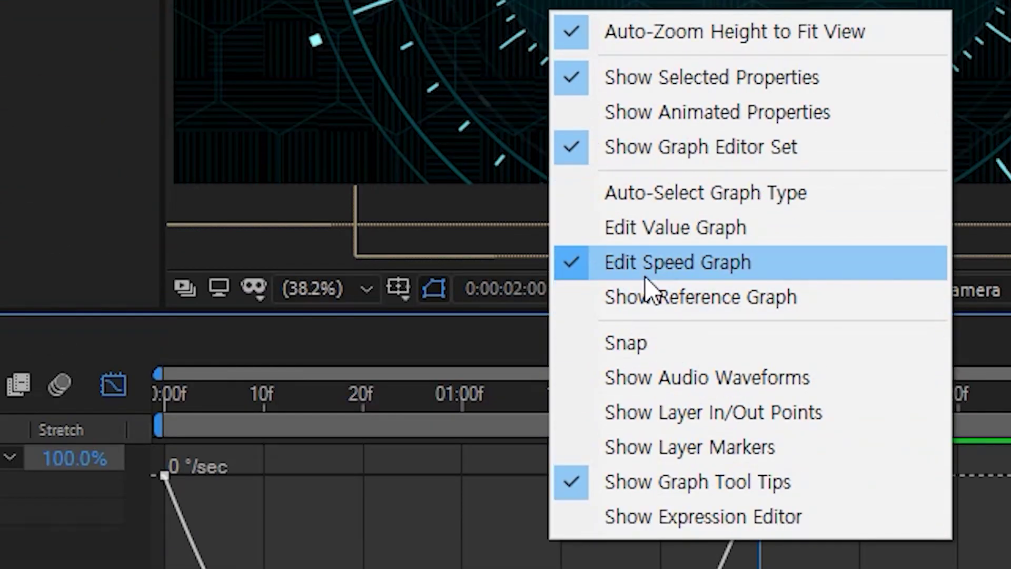
pyautogui.click(647, 279)
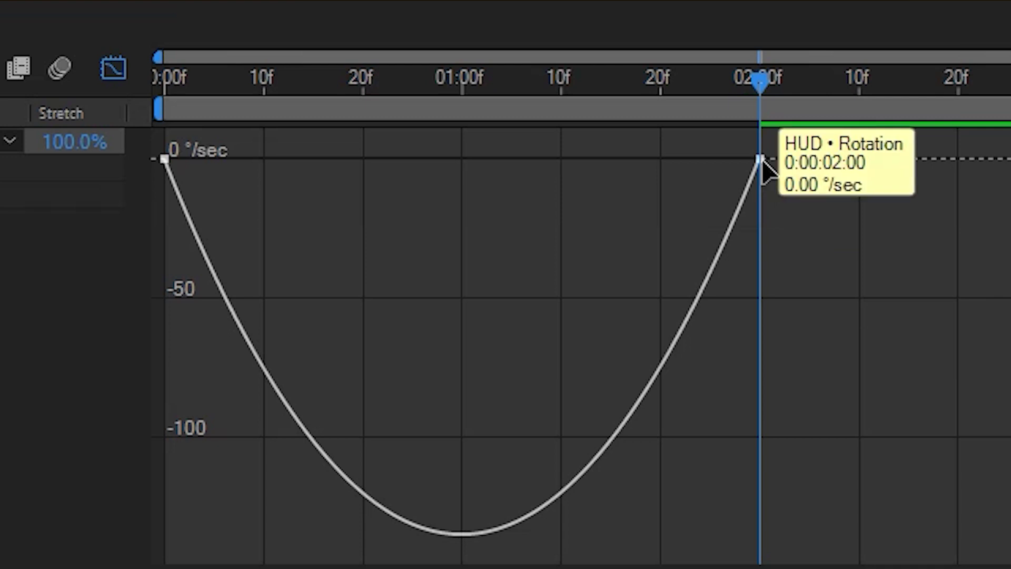
pyautogui.click(761, 159)
pyautogui.moveTo(658, 159); pyautogui.dragTo(440, 169)
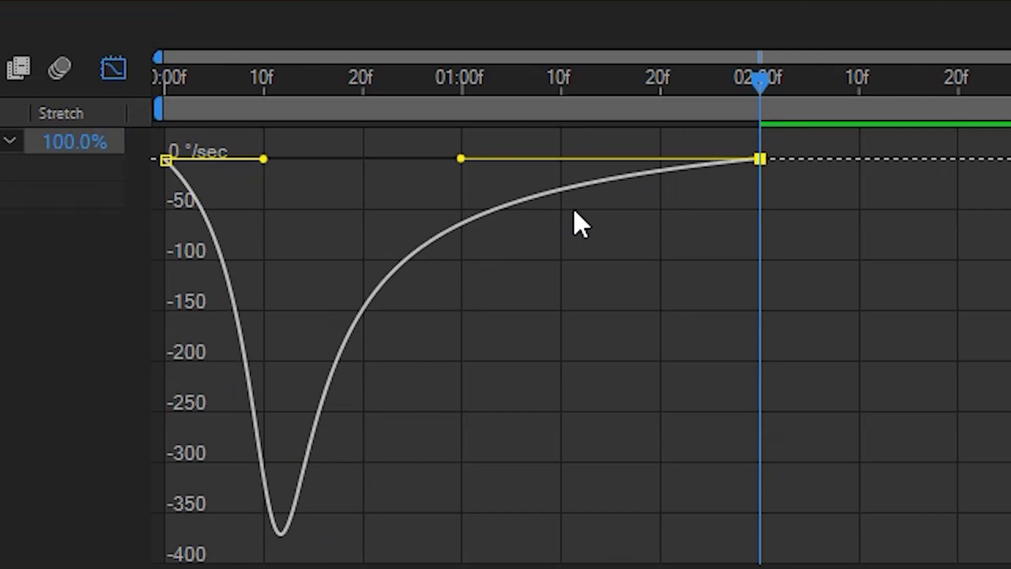
pyautogui.moveTo(759, 168)
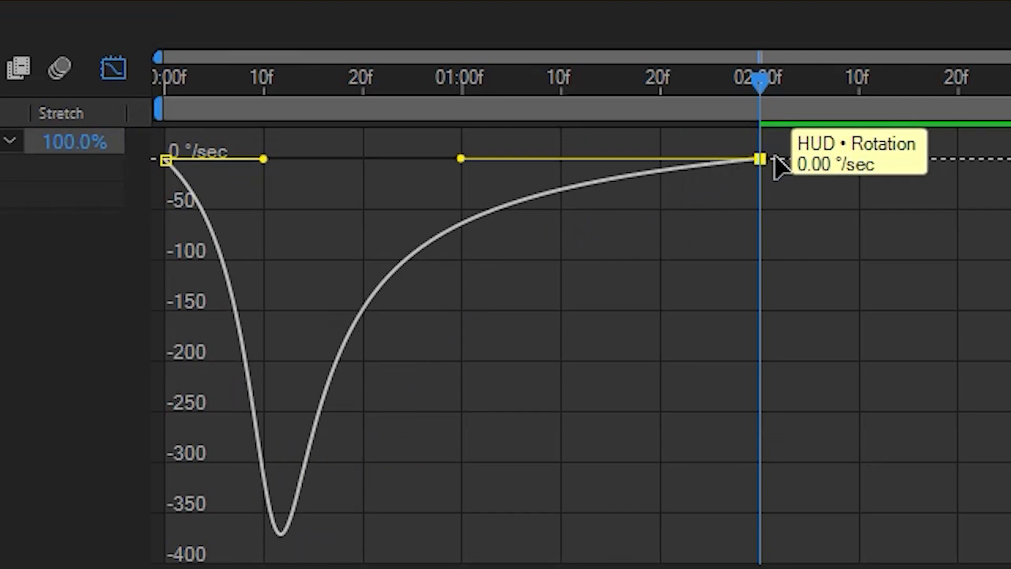
# Step: Rewind to the start and preview the eased HUD rotation
pyautogui.click(127, 84)
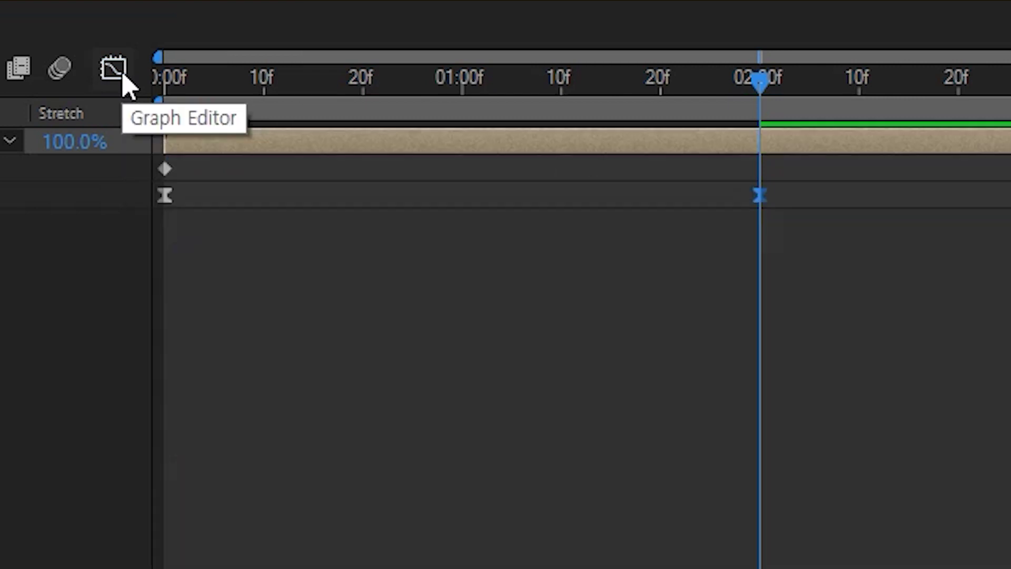
pyautogui.moveTo(455, 79); pyautogui.dragTo(164, 79)
pyautogui.press('space')
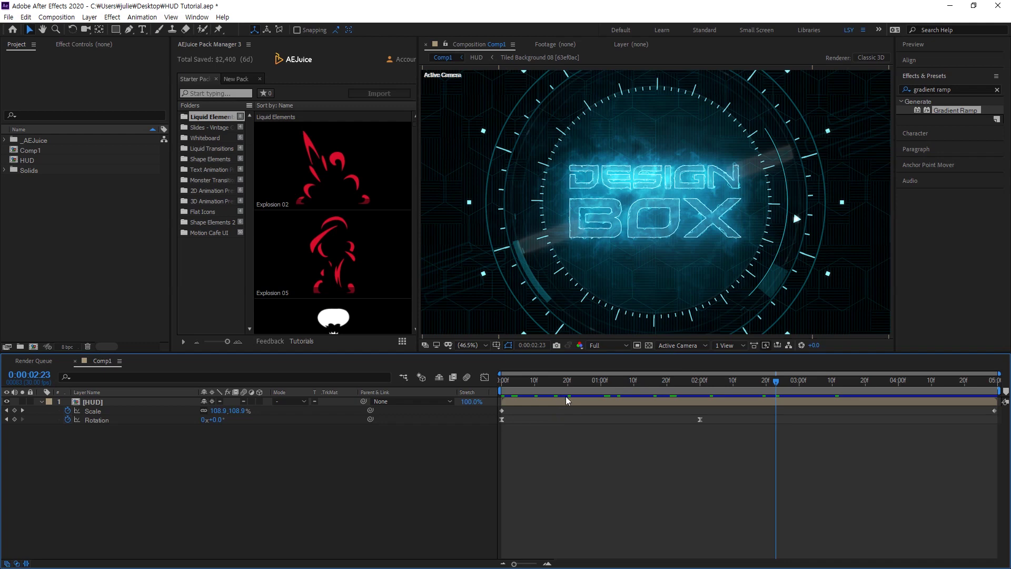
# Step: Create a new solid layer named 'gradient'
pyautogui.hotkey('ctrl', 'y')
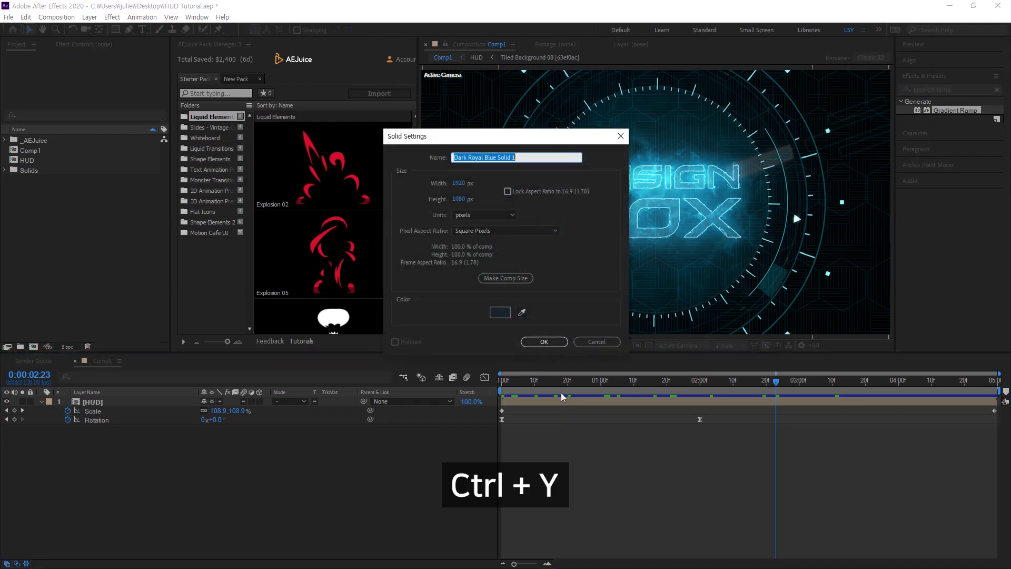
pyautogui.write('gradient')
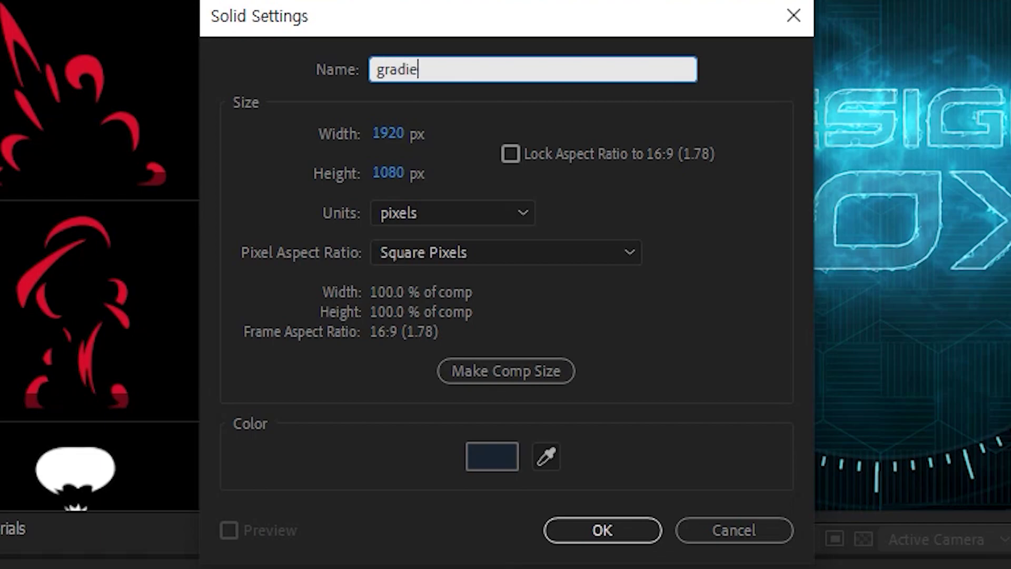
pyautogui.press('Return')
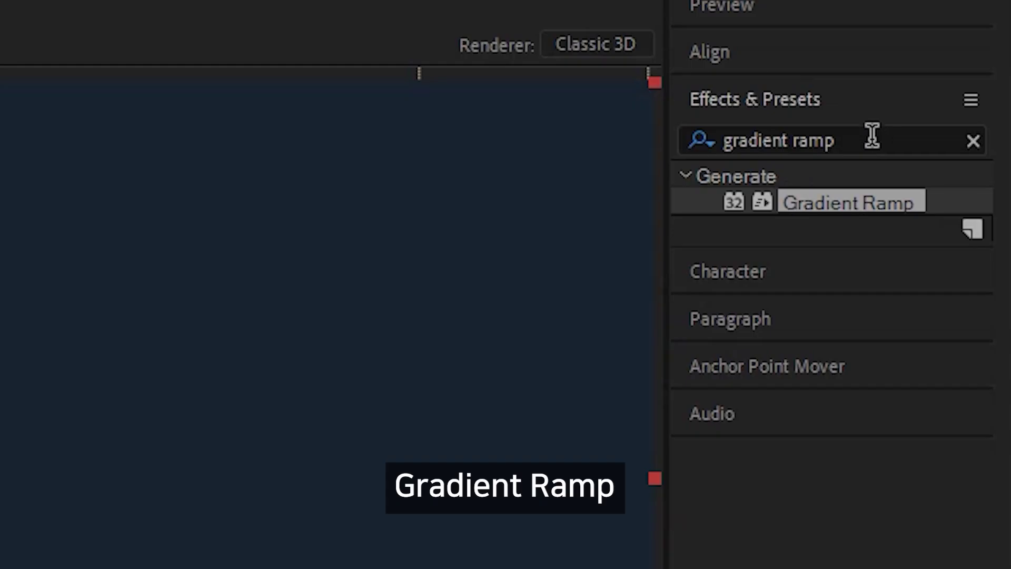
# Step: Apply Gradient Ramp as a radial ramp from dark blue 00416F to black
pyautogui.click(854, 141)
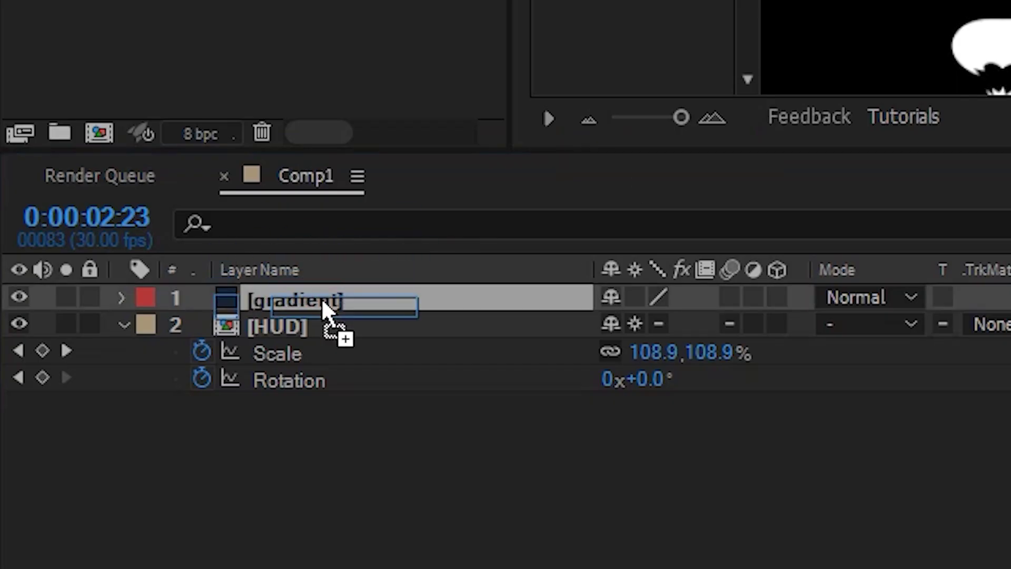
pyautogui.moveTo(835, 206); pyautogui.dragTo(326, 313)
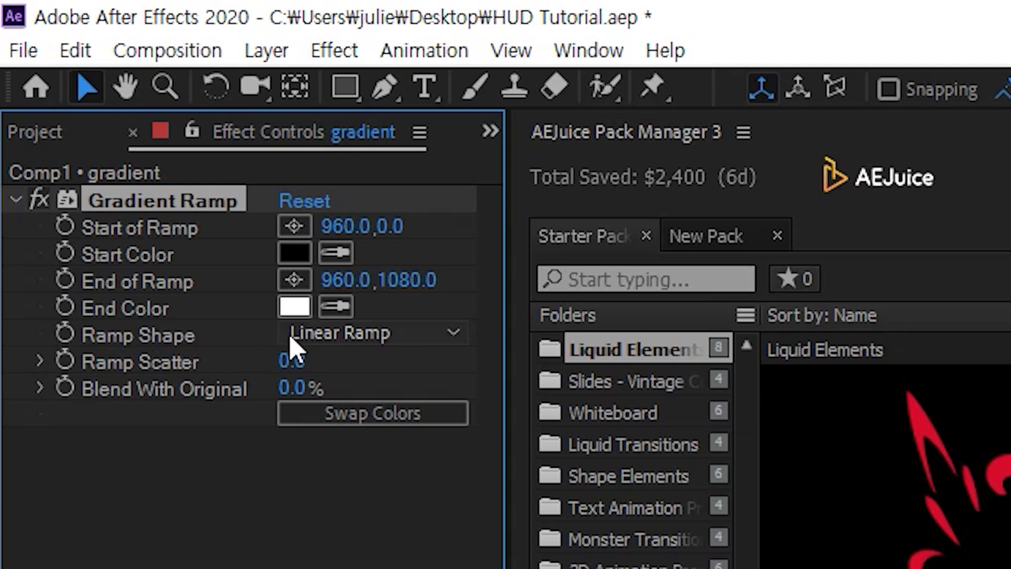
pyautogui.click(97, 112)
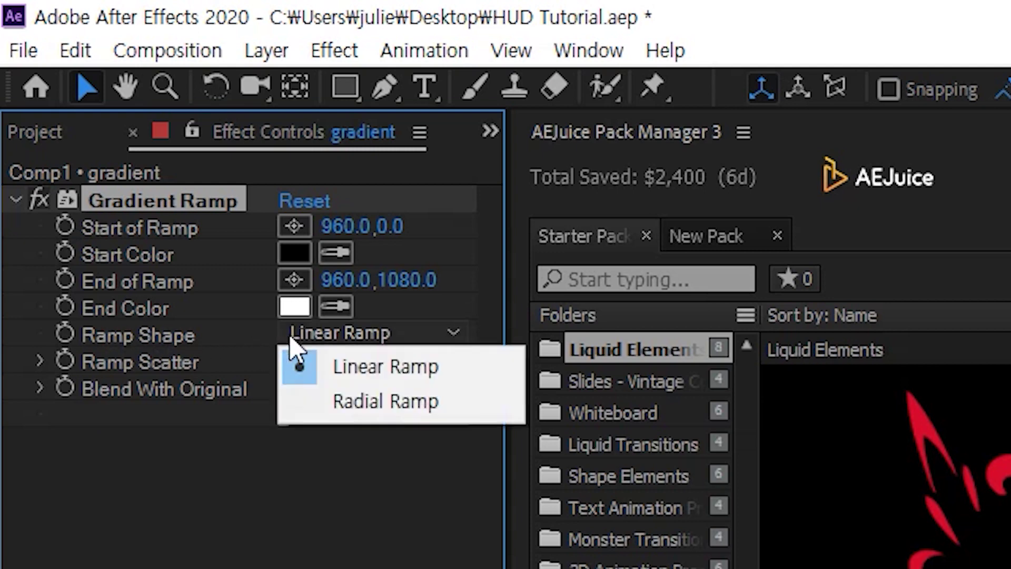
pyautogui.click(321, 401)
pyautogui.click(294, 306)
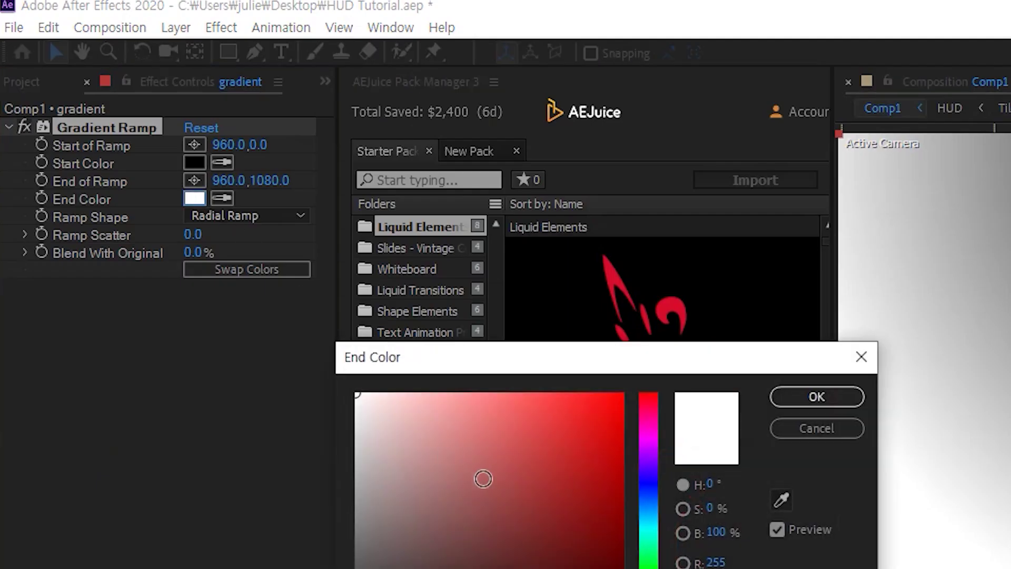
pyautogui.moveTo(502, 449); pyautogui.dragTo(495, 568)
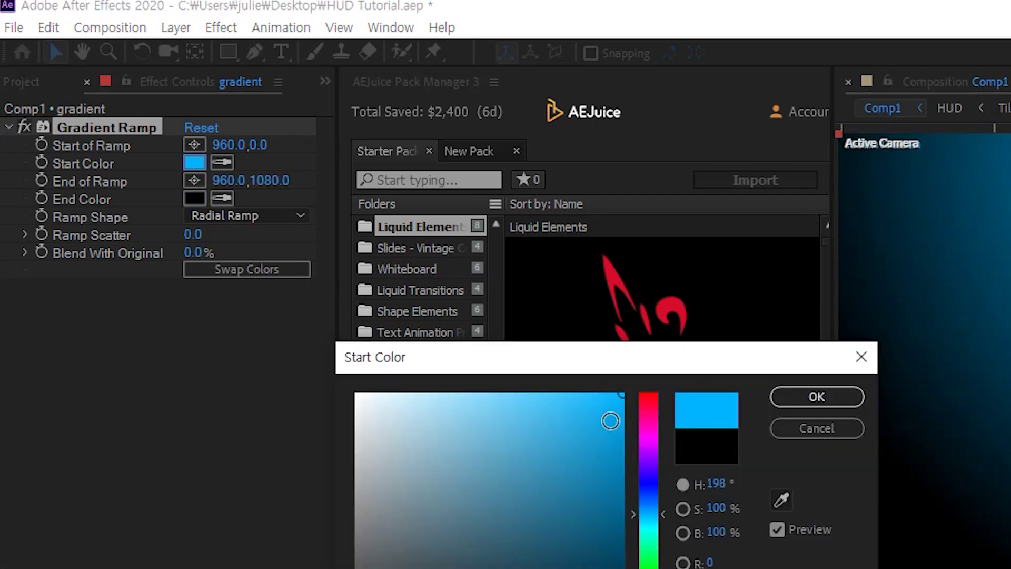
pyautogui.moveTo(611, 421)
pyautogui.mouseDown()
pyautogui.moveTo(633, 391)
pyautogui.moveTo(613, 546)
pyautogui.moveTo(639, 516)
pyautogui.mouseUp()
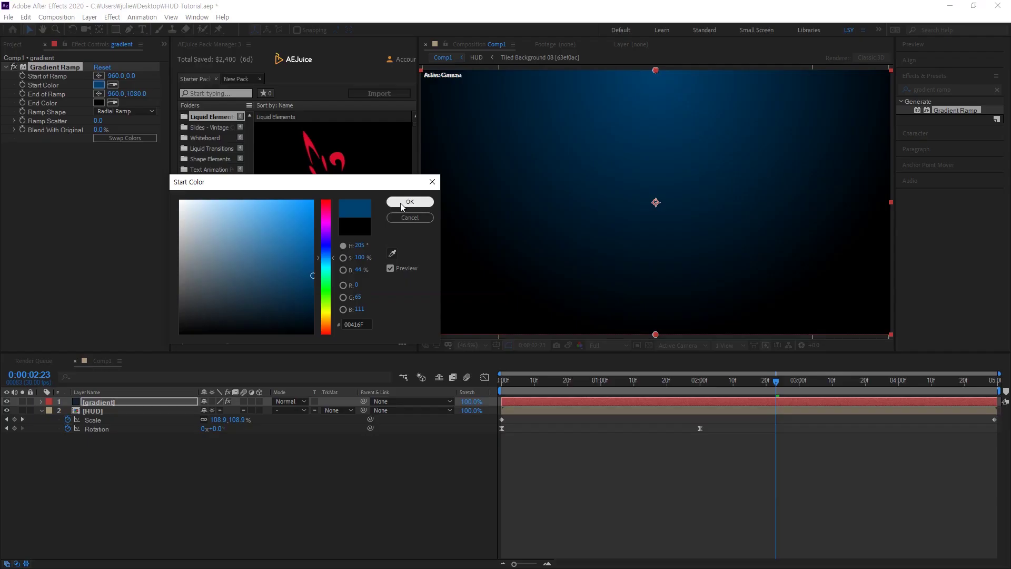
pyautogui.click(410, 202)
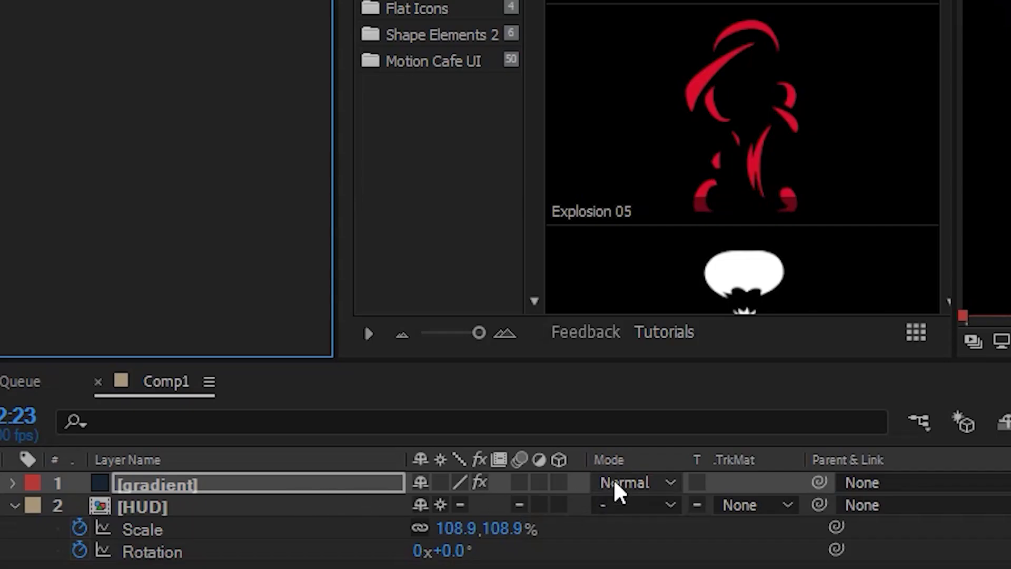
# Step: Set the gradient layer's blending mode to Add
pyautogui.click(616, 487)
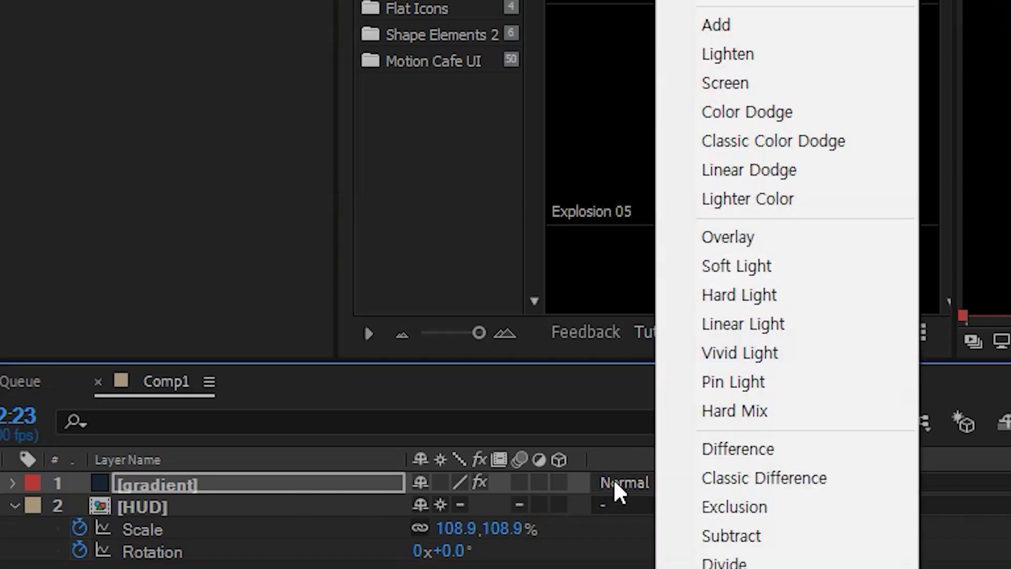
pyautogui.click(732, 39)
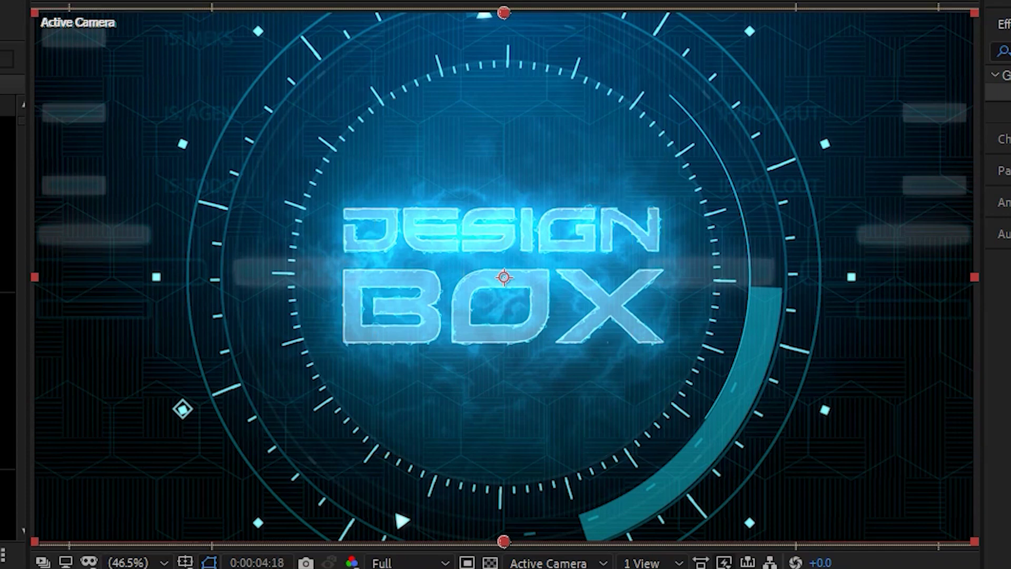
pyautogui.hotkey('ctrl', 'alt', 'y')
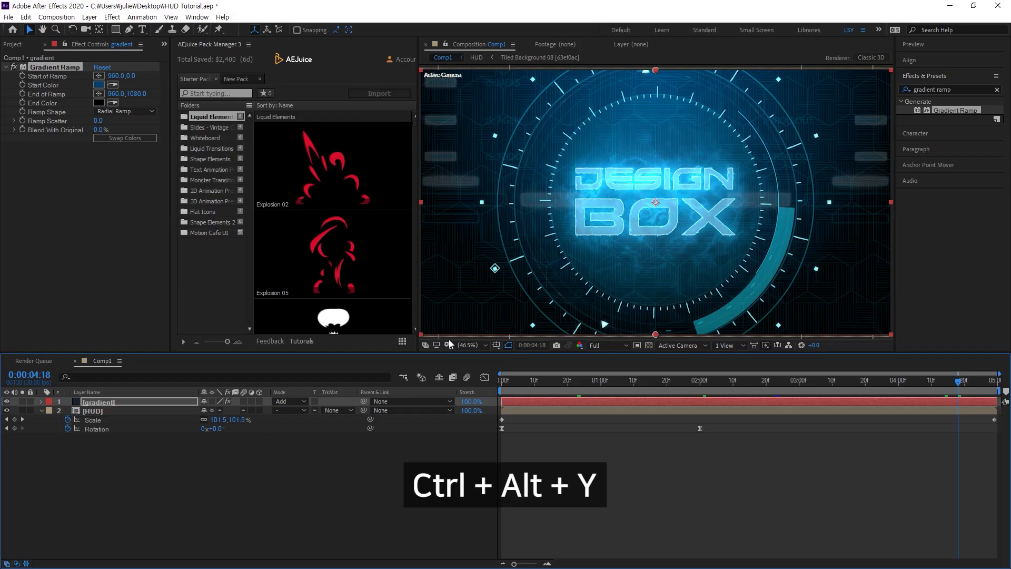
# Step: Add Adjustment Layer 1 with Fast Box Blur set to Blur Radius 4
pyautogui.hotkey('ctrl', 'alt', 'y')
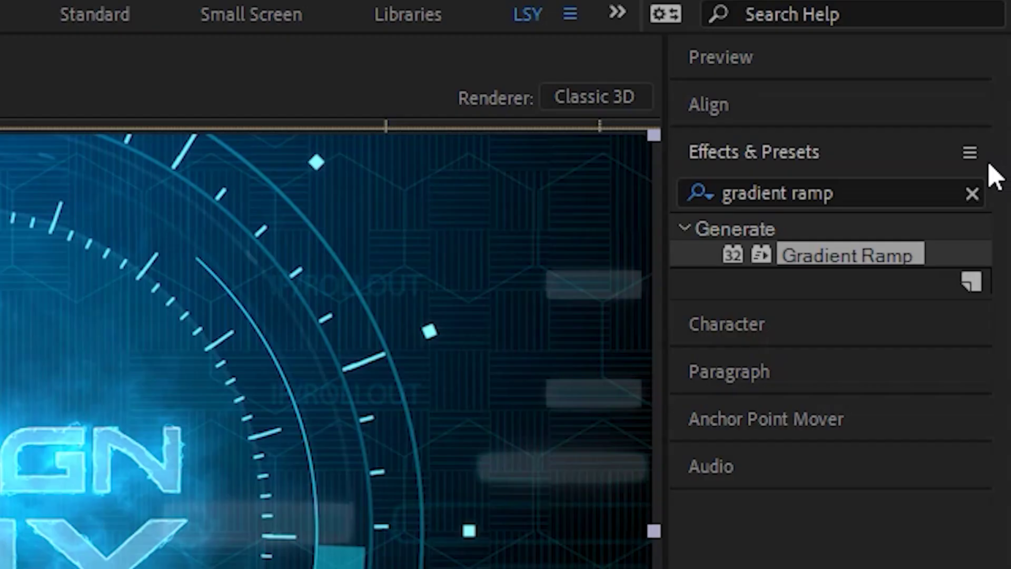
pyautogui.click(974, 192)
pyautogui.click(860, 188)
pyautogui.write('fast')
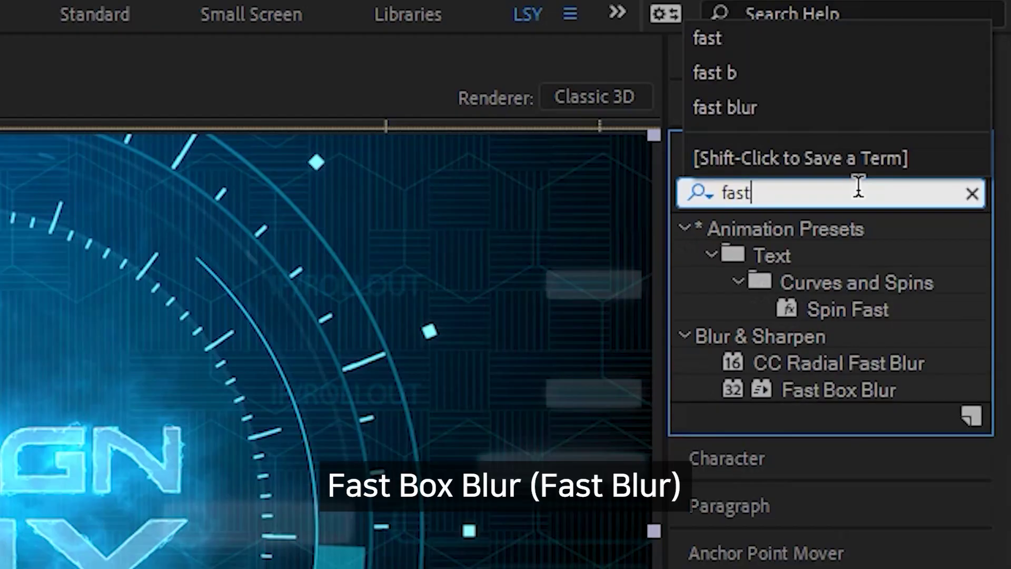
pyautogui.write(' box blur')
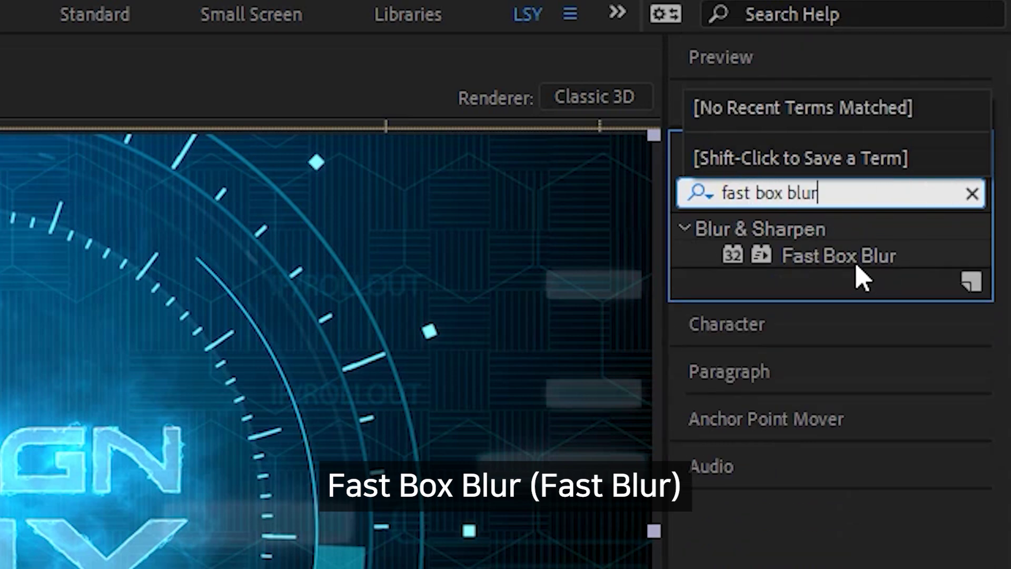
pyautogui.click(831, 272)
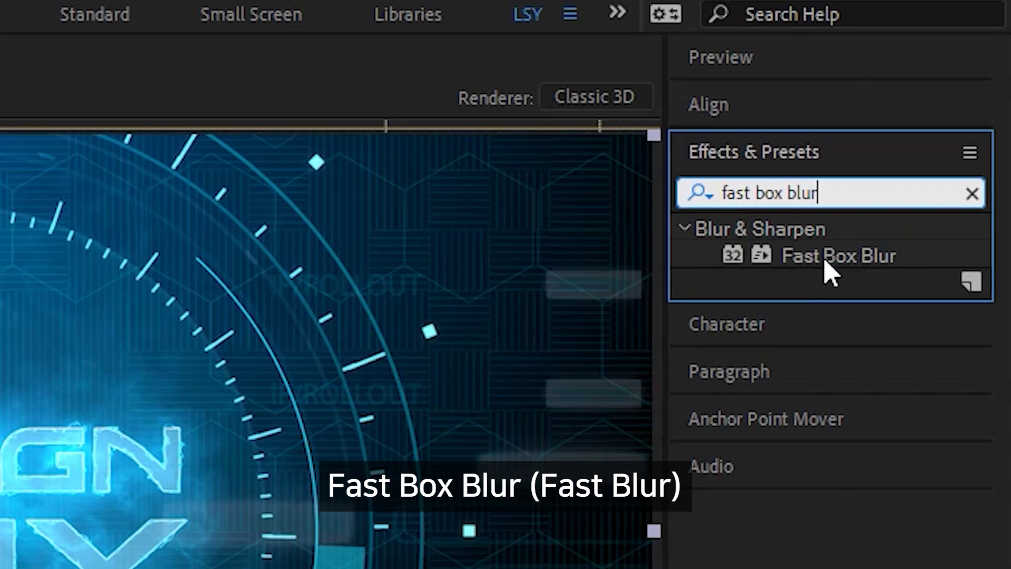
pyautogui.moveTo(831, 272); pyautogui.dragTo(410, 300)
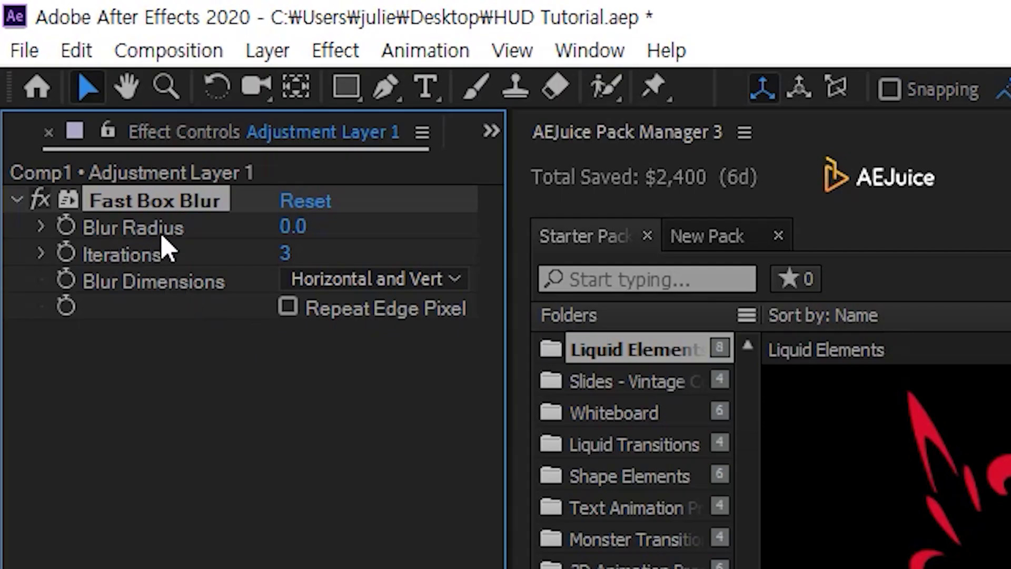
pyautogui.click(289, 227)
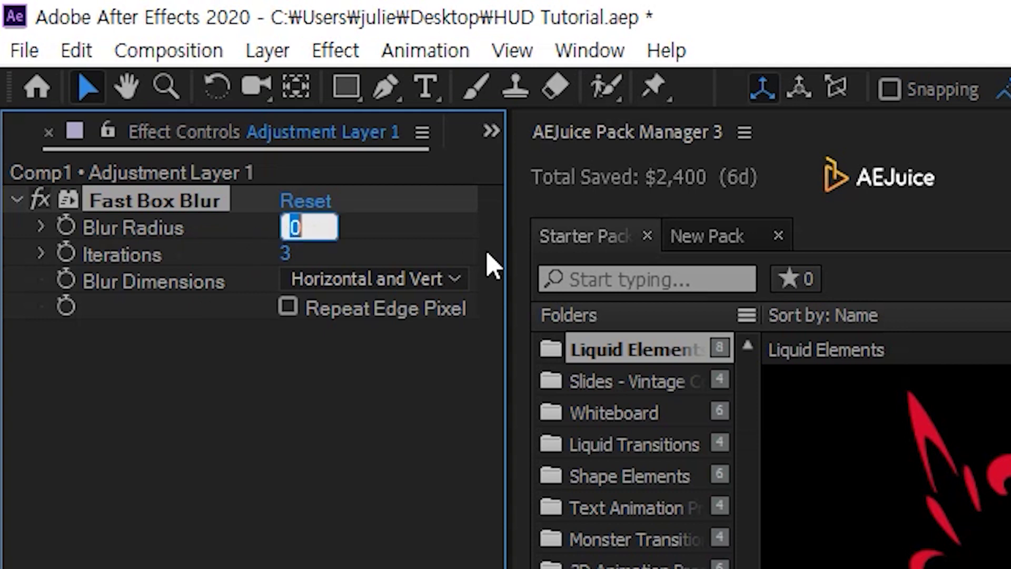
pyautogui.write('4')
pyautogui.press('Return')
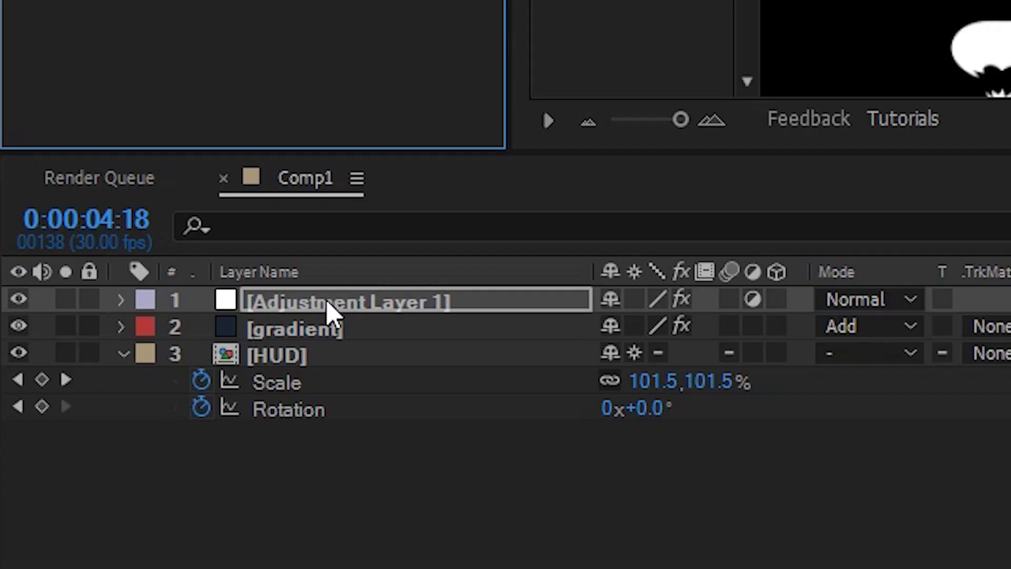
pyautogui.click(332, 308)
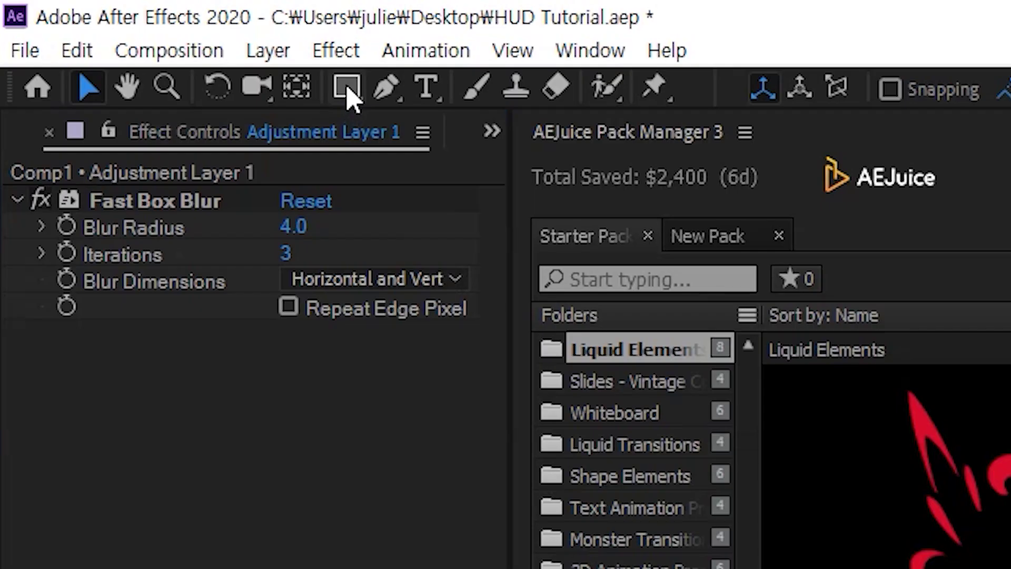
# Step: Draw a centred ellipse mask around the title on the adjustment layer
pyautogui.click(348, 89)
pyautogui.click(348, 90)
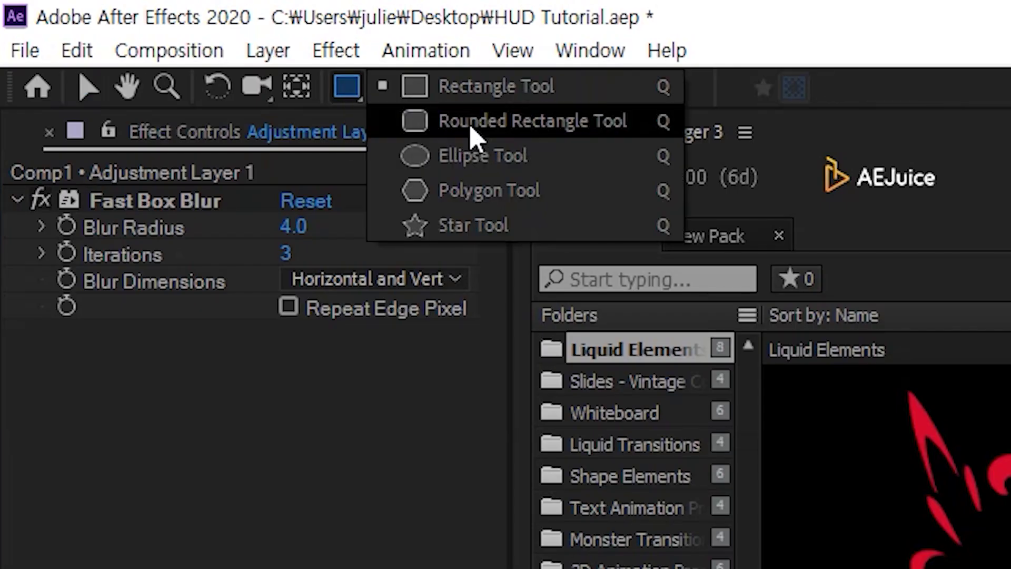
pyautogui.click(508, 158)
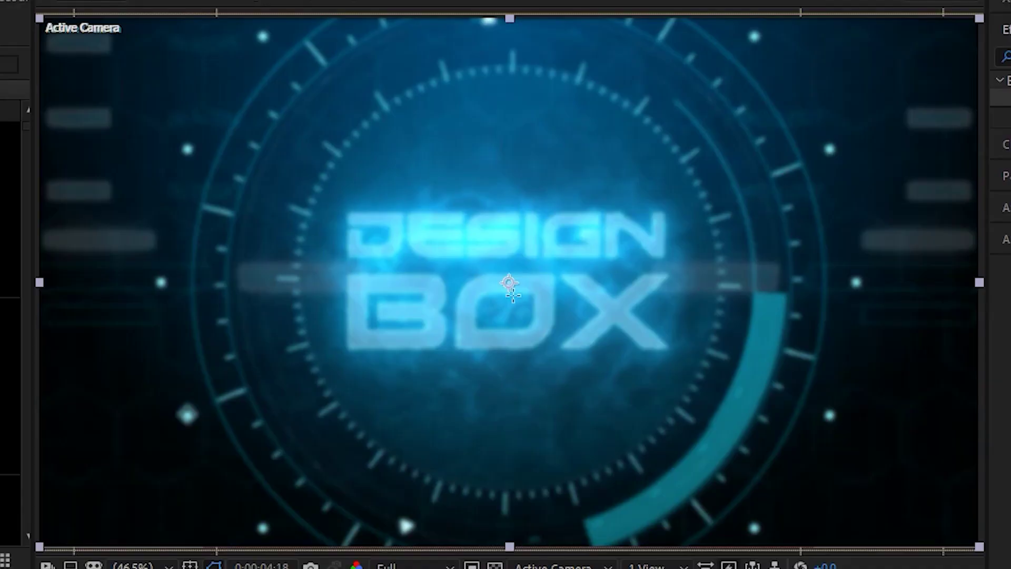
pyautogui.moveTo(508, 282)
pyautogui.mouseDown()
pyautogui.moveTo(707, 414)
pyautogui.moveTo(800, 412)
pyautogui.mouseUp()
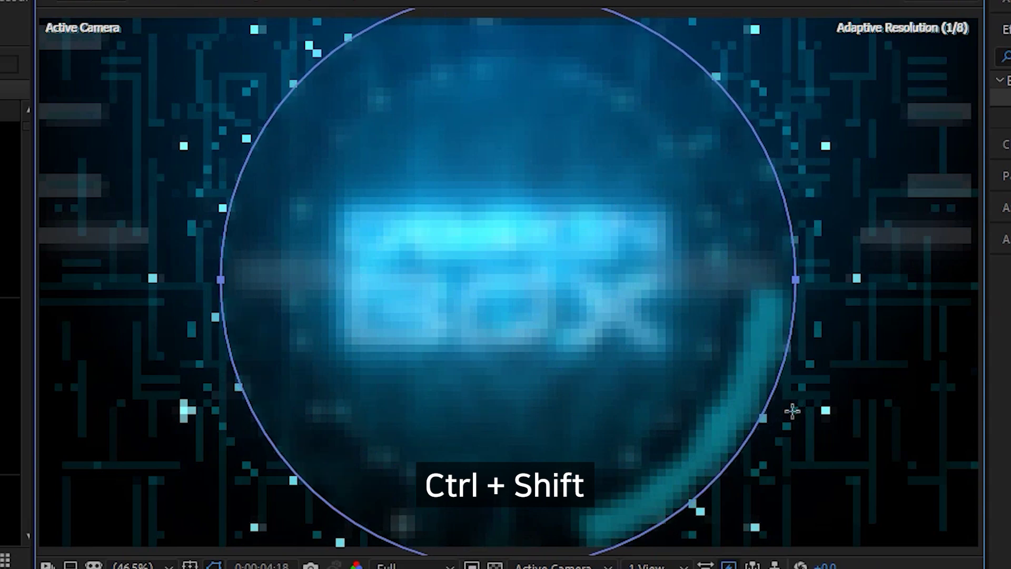
pyautogui.moveTo(800, 412); pyautogui.dragTo(787, 413)
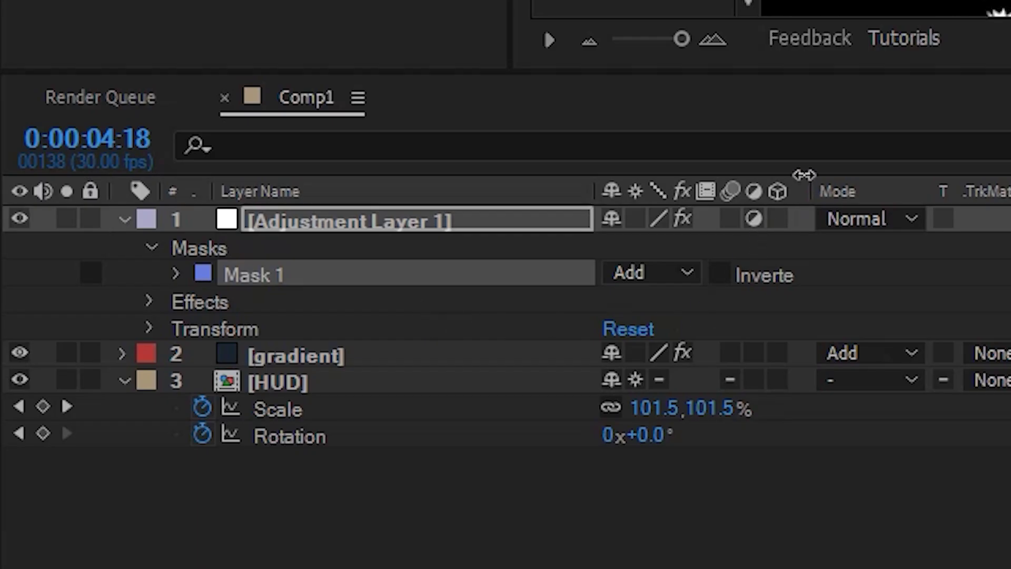
# Step: Invert the mask and set its Mask Feather to 81 pixels
pyautogui.moveTo(811, 182); pyautogui.dragTo(837, 182)
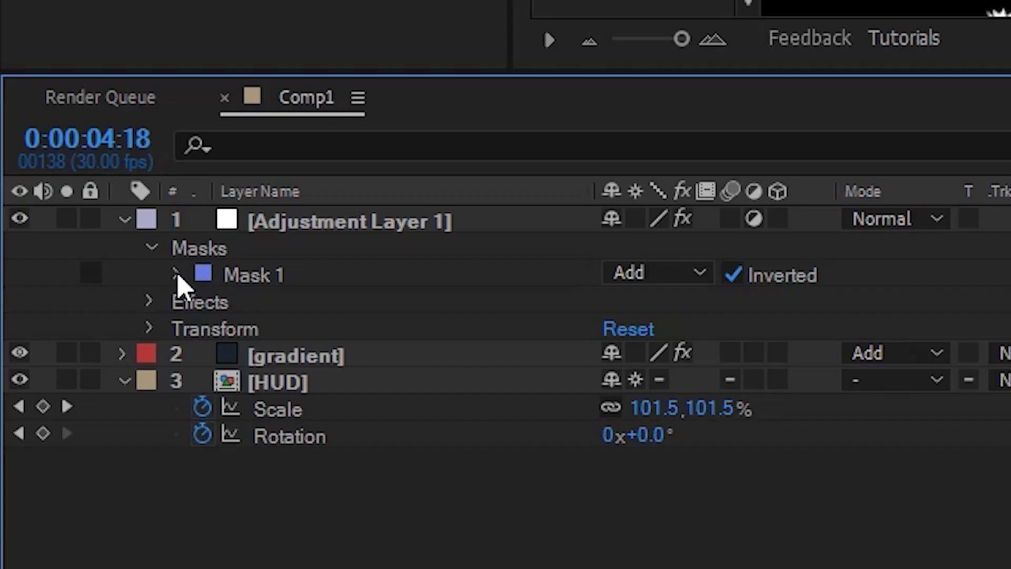
pyautogui.click(177, 275)
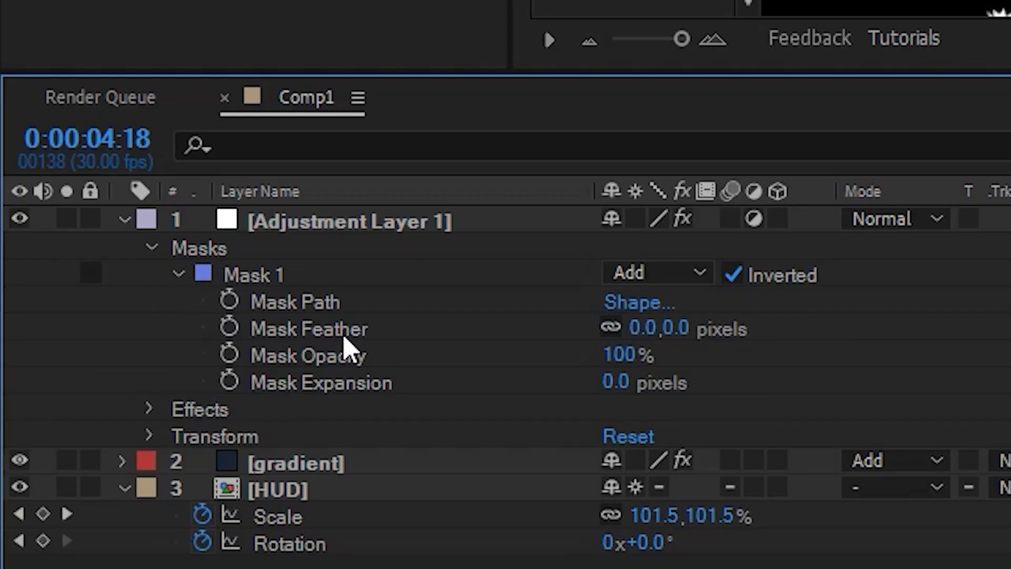
pyautogui.click(372, 341)
pyautogui.moveTo(648, 329); pyautogui.dragTo(955, 267)
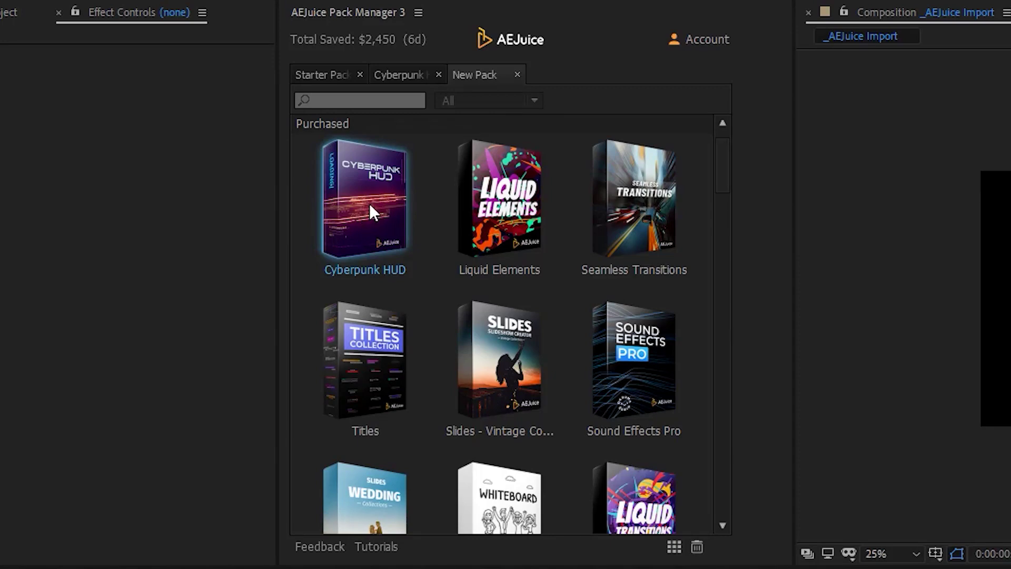
# Step: Open the Cyberpunk HUD pack and browse its Animated Stories, Backgrounds and Text Animations previews
pyautogui.doubleClick(370, 212)
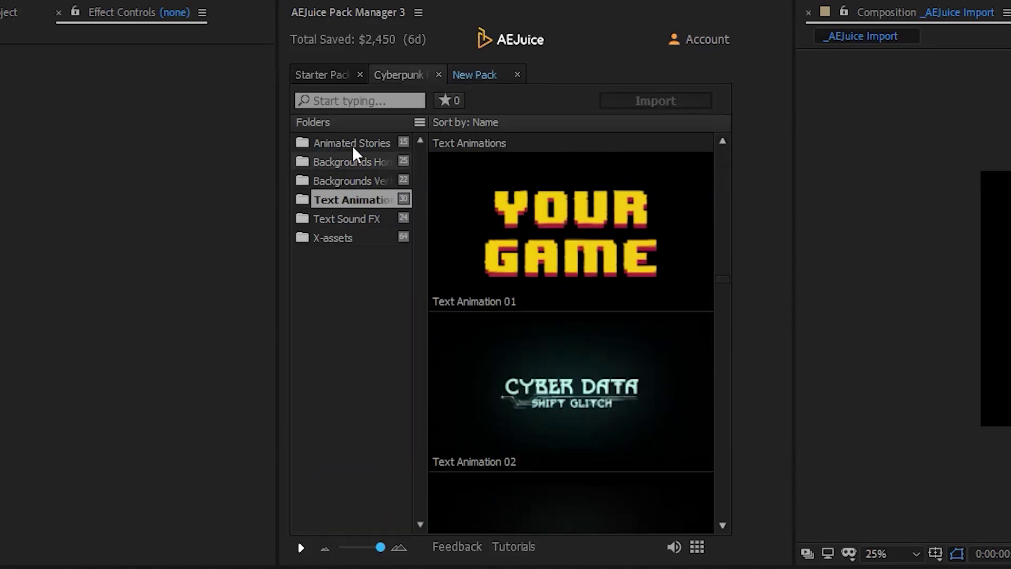
pyautogui.click(358, 143)
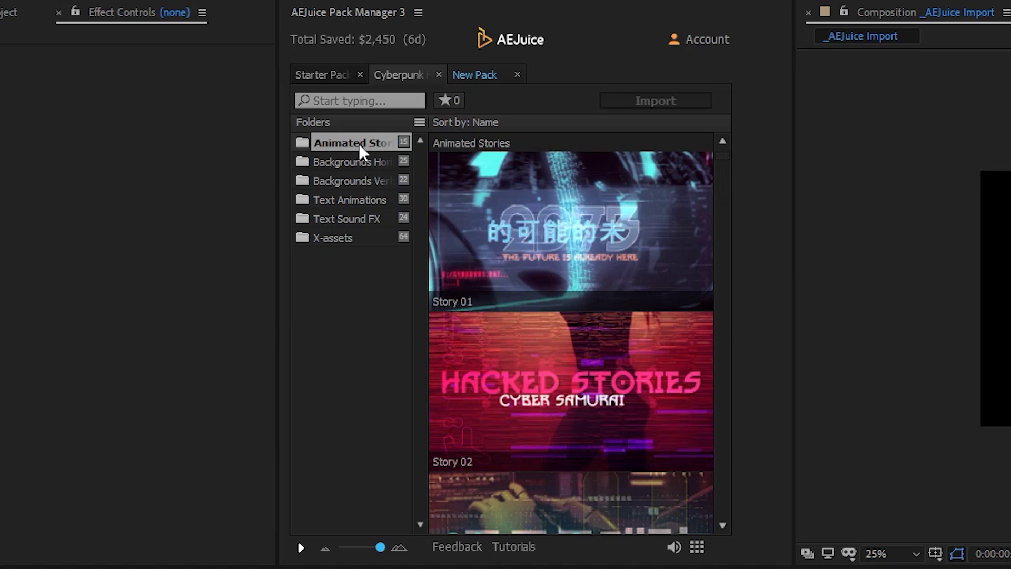
pyautogui.click(369, 161)
pyautogui.click(362, 178)
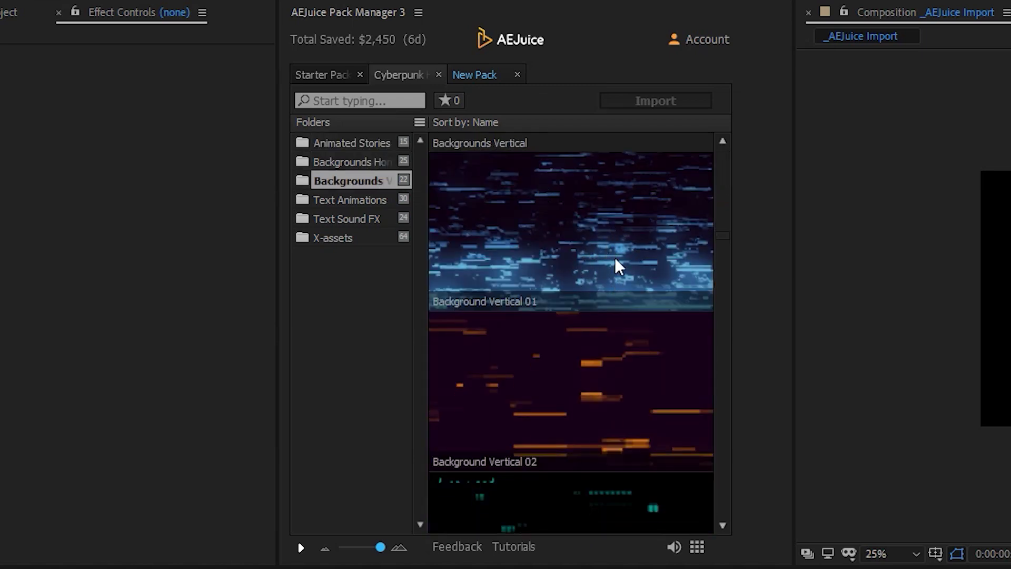
pyautogui.click(364, 203)
pyautogui.scroll(-2, 543, 259)
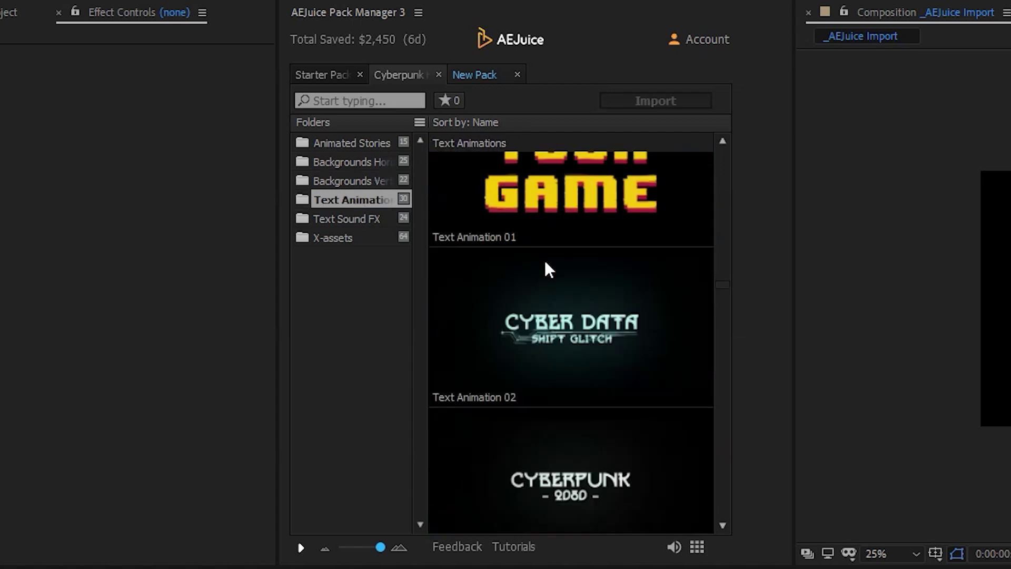
pyautogui.scroll(-6, 547, 266)
pyautogui.scroll(-5, 546, 258)
pyautogui.scroll(-2, 547, 258)
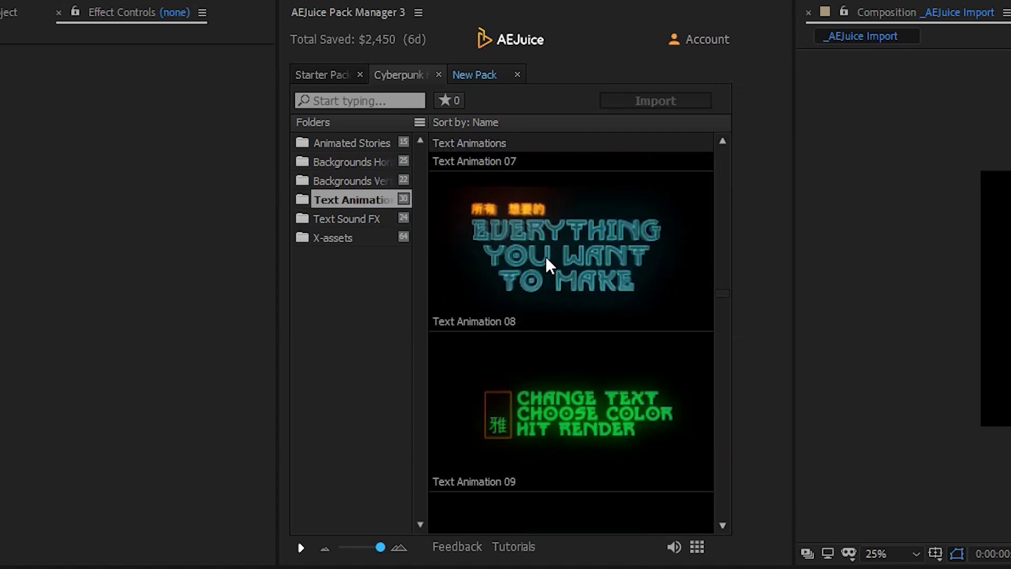
pyautogui.click(330, 218)
pyautogui.scroll(-4, 579, 247)
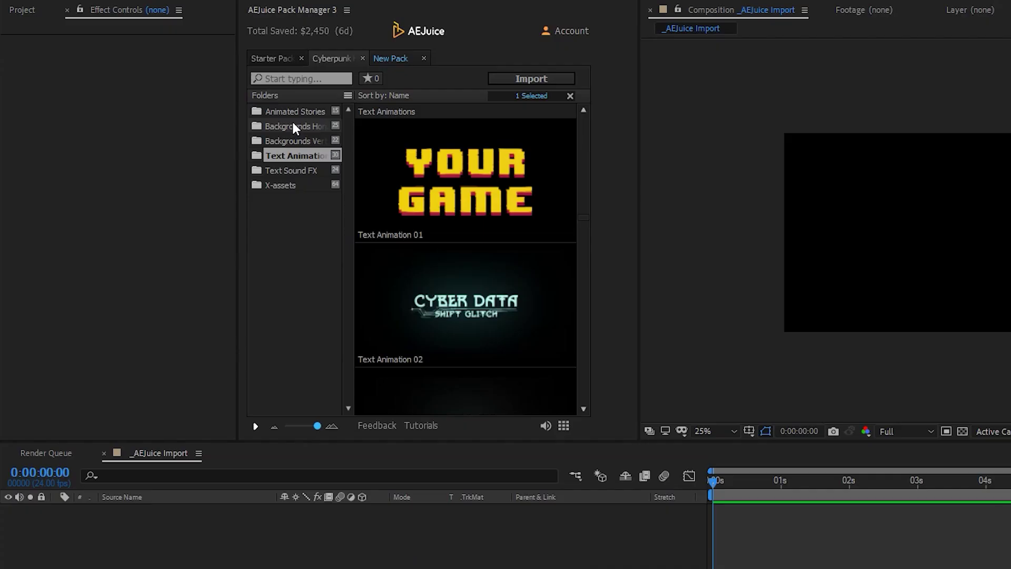
# Step: Add Background 14 and Text Animation 16 from the Cyberpunk pack to the composition
pyautogui.click(220, 127)
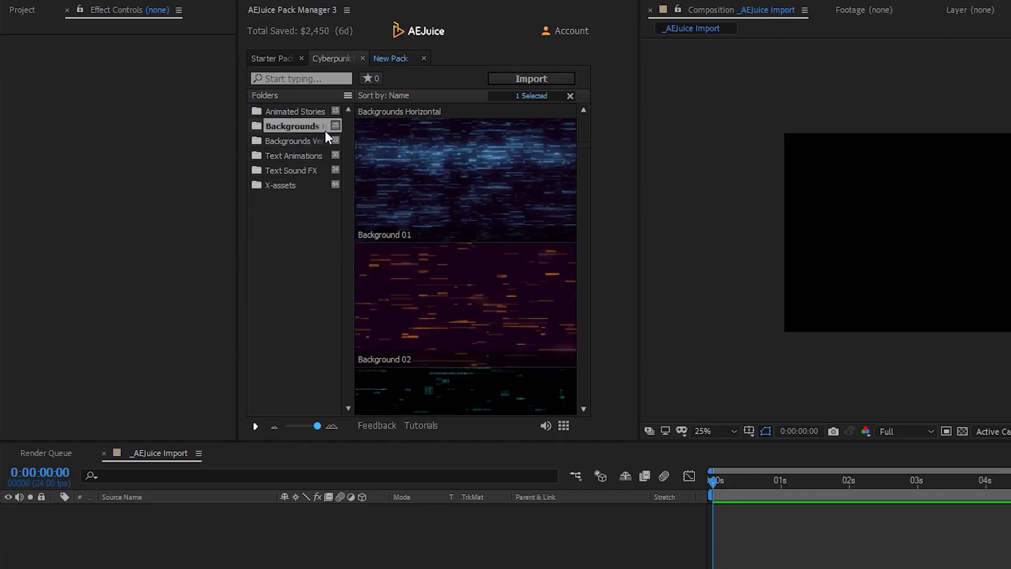
pyautogui.scroll(-1, 478, 235)
pyautogui.scroll(-10, 478, 235)
pyautogui.moveTo(478, 190); pyautogui.dragTo(293, 563)
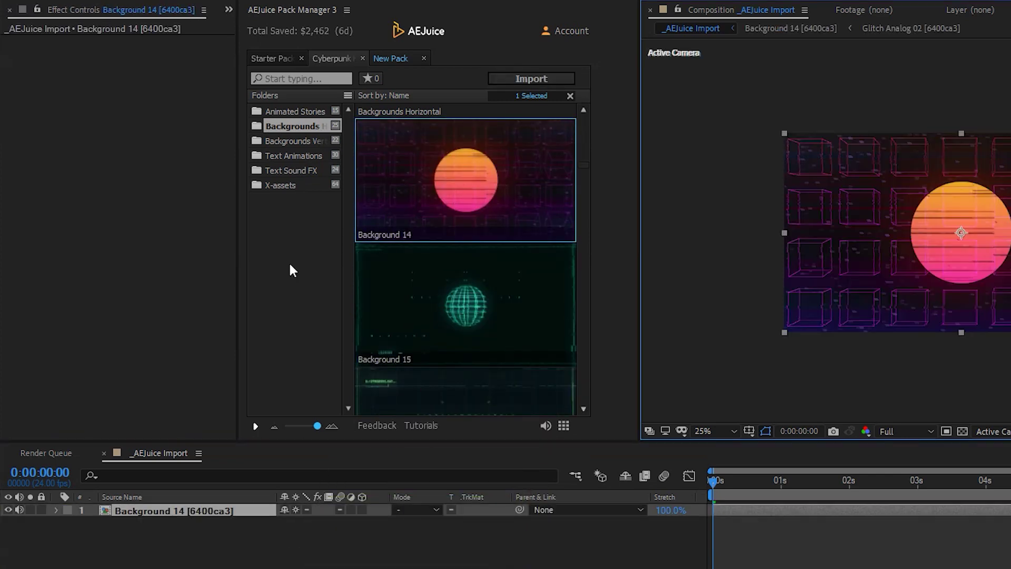
pyautogui.click(292, 156)
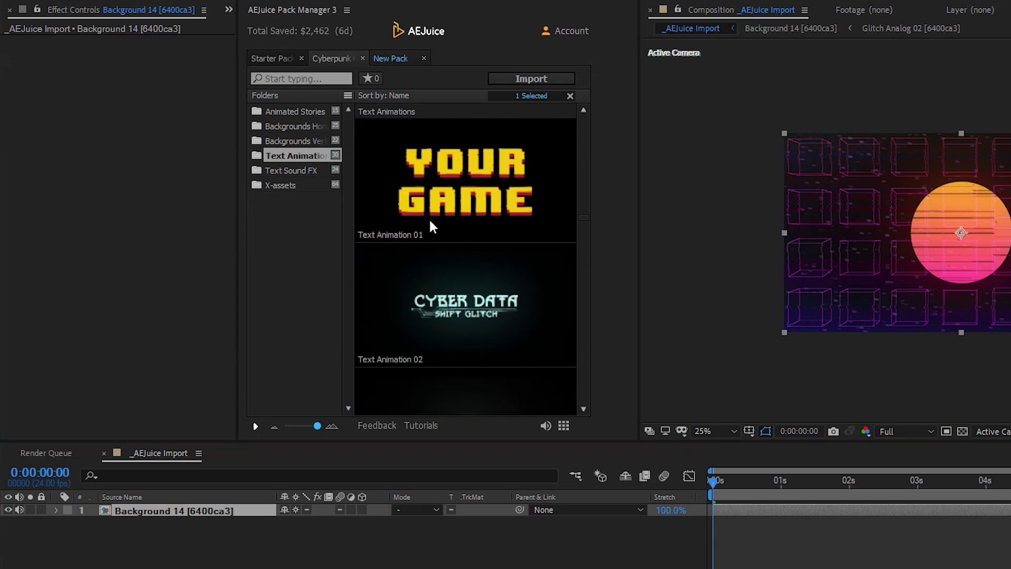
pyautogui.scroll(-2, 485, 239)
pyautogui.scroll(-8, 454, 295)
pyautogui.moveTo(464, 298); pyautogui.dragTo(474, 521)
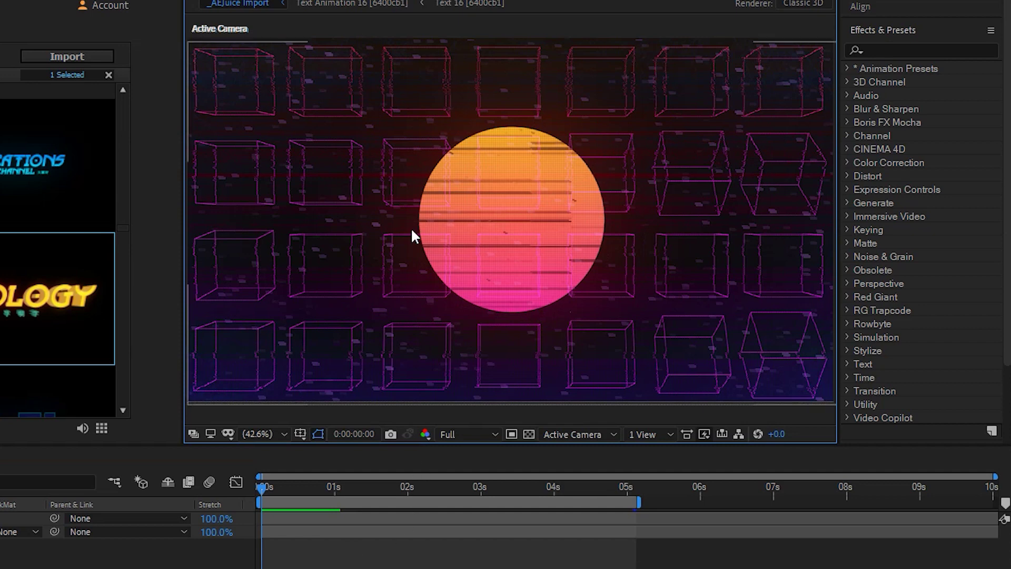
# Step: Set preview resolution to Quarter and play the TECHOLOGY title animation
pyautogui.click(454, 432)
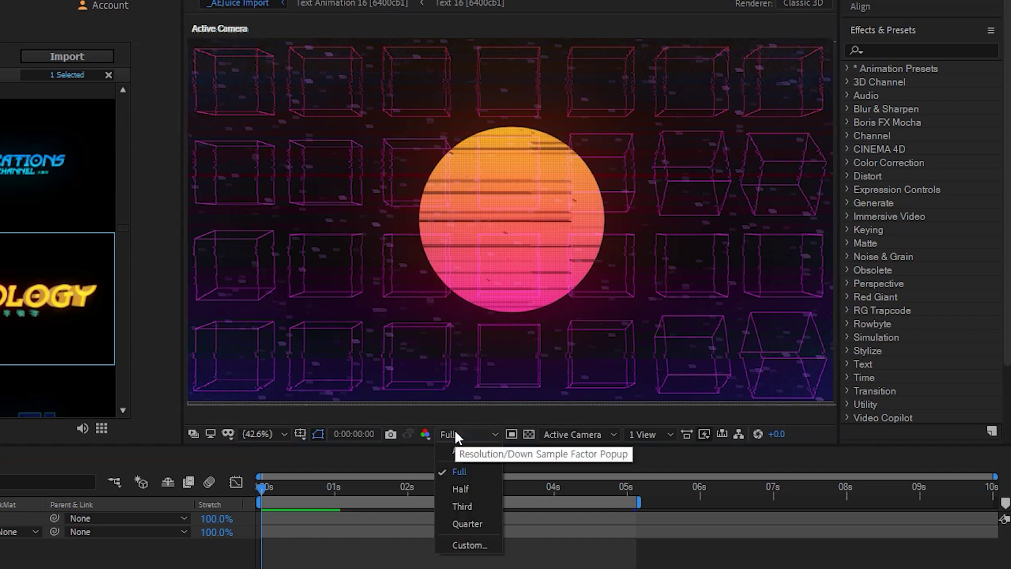
pyautogui.click(461, 524)
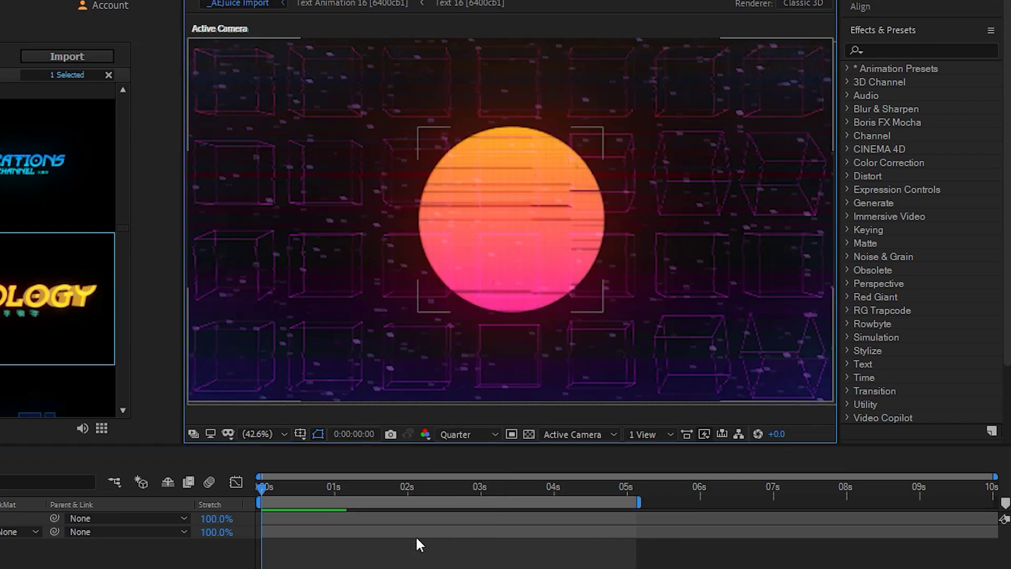
pyautogui.press('space')
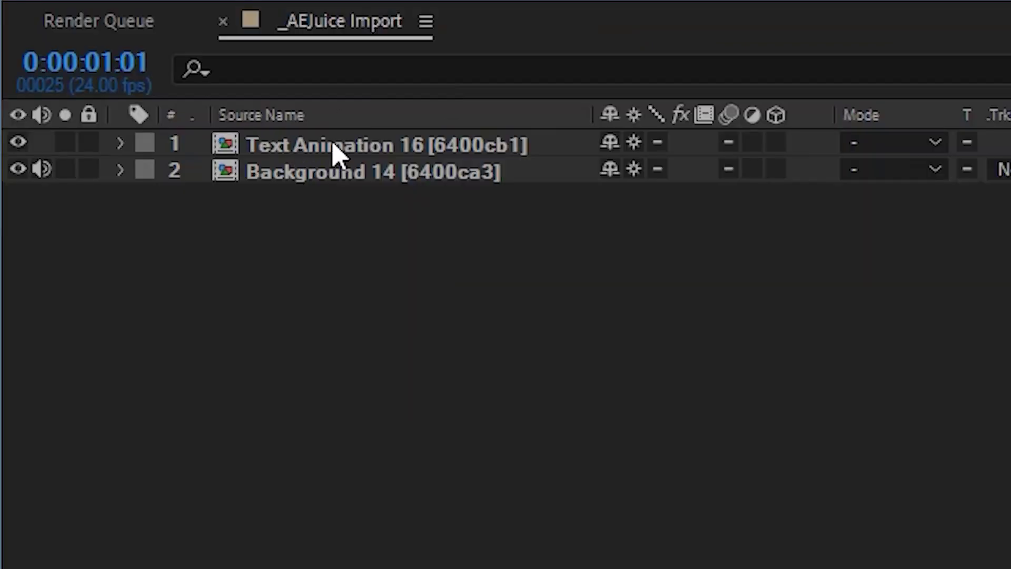
# Step: Open the Text Animation 16 precomp and then the nested Text 16 precomp
pyautogui.click(332, 144)
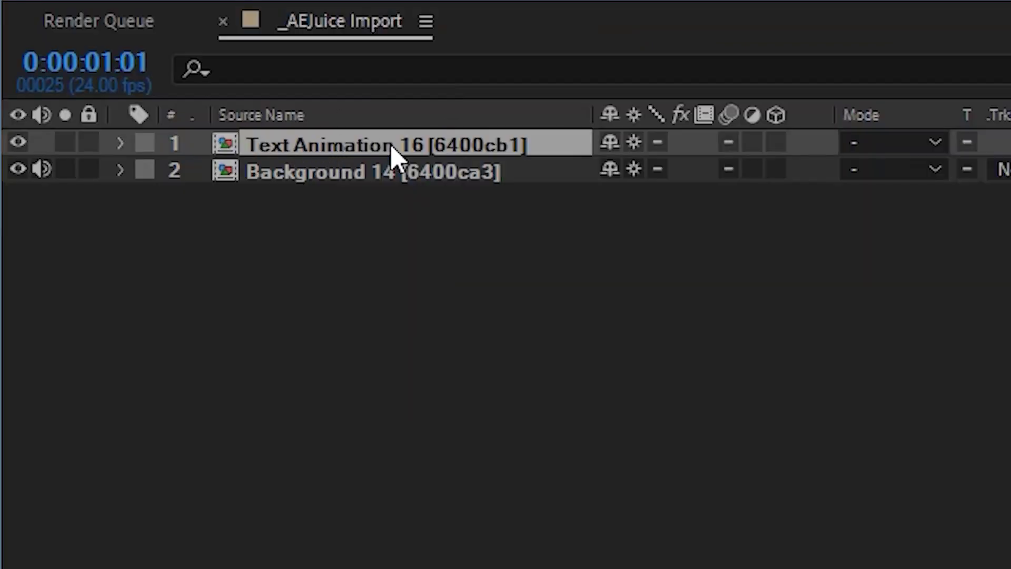
pyautogui.doubleClick(356, 150)
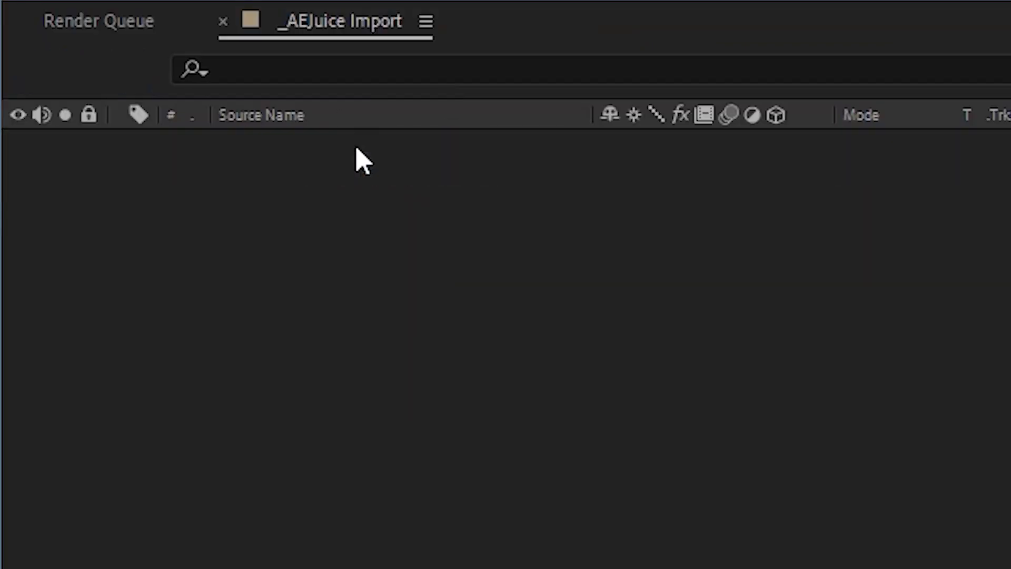
pyautogui.click(315, 211)
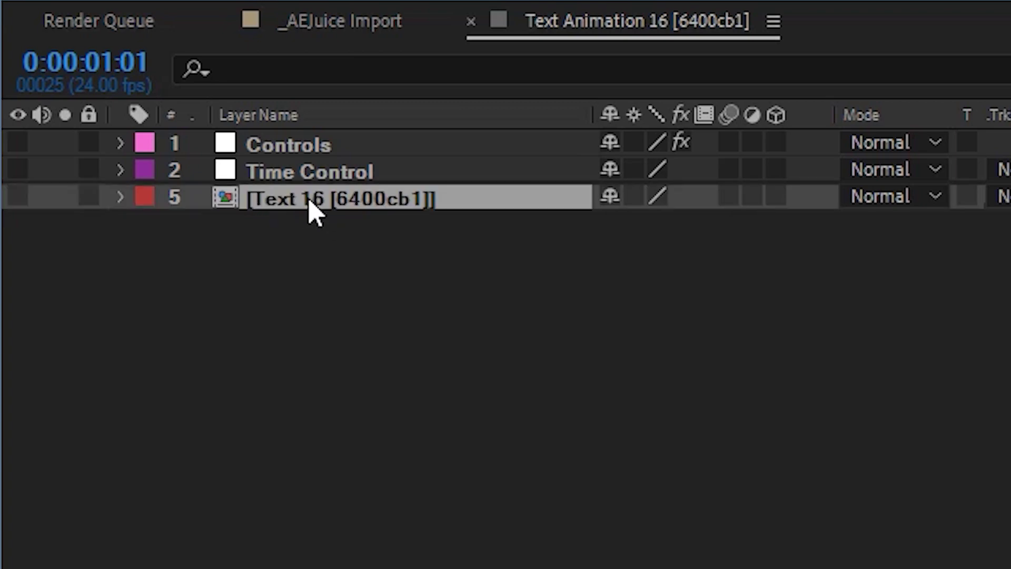
pyautogui.doubleClick(340, 207)
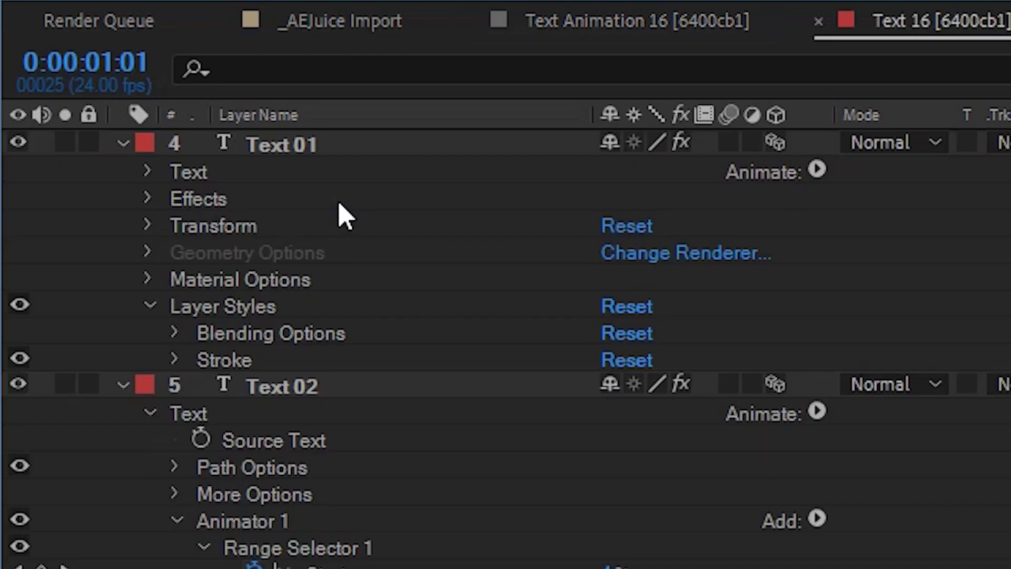
pyautogui.scroll(-5, 372, 316)
pyautogui.scroll(-5, 339, 388)
pyautogui.scroll(-5, 354, 388)
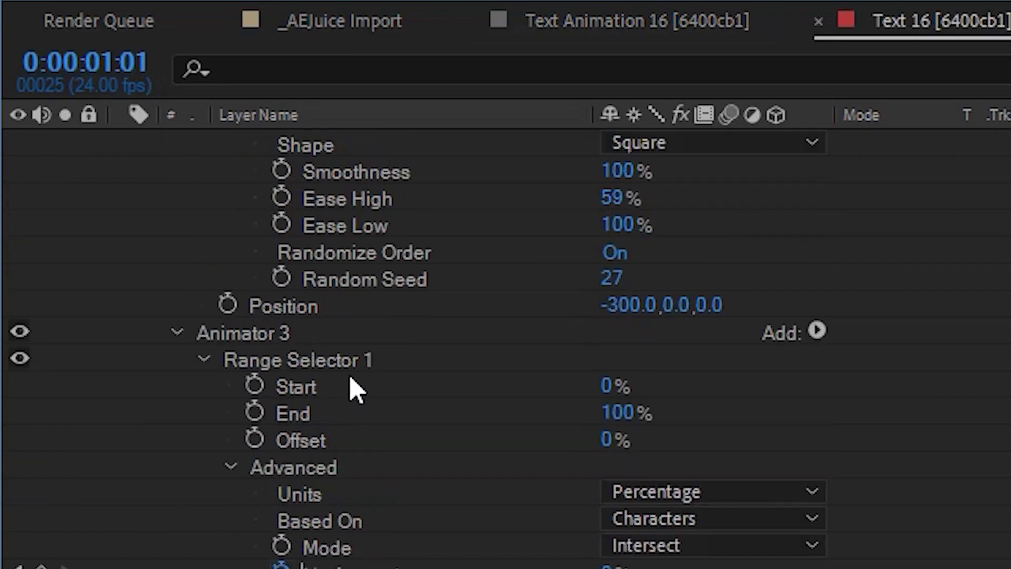
pyautogui.scroll(10, 489, 350)
pyautogui.scroll(5, 489, 350)
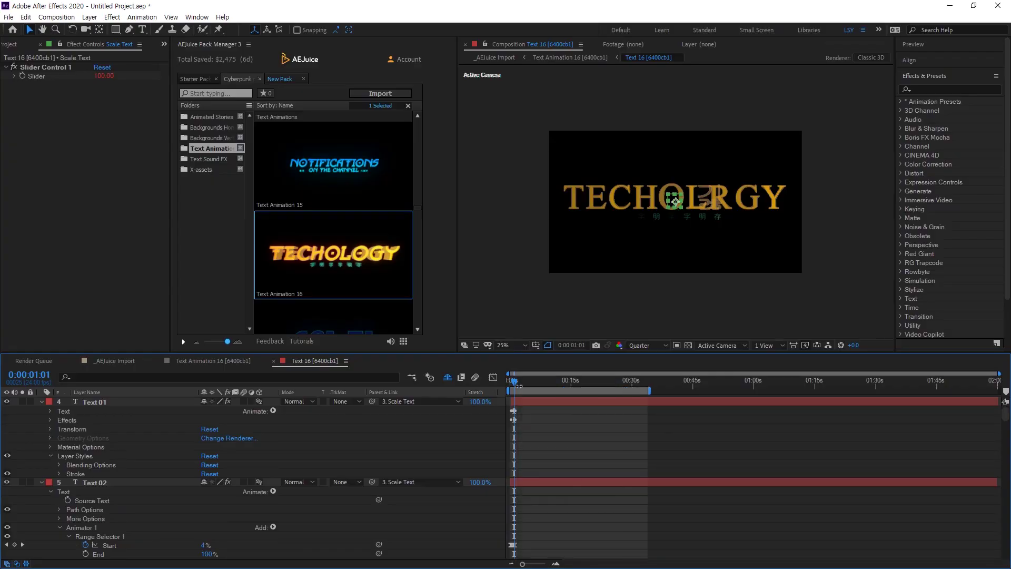
# Step: Set Text 01 to the Xirod font at 163 px
pyautogui.click(112, 400)
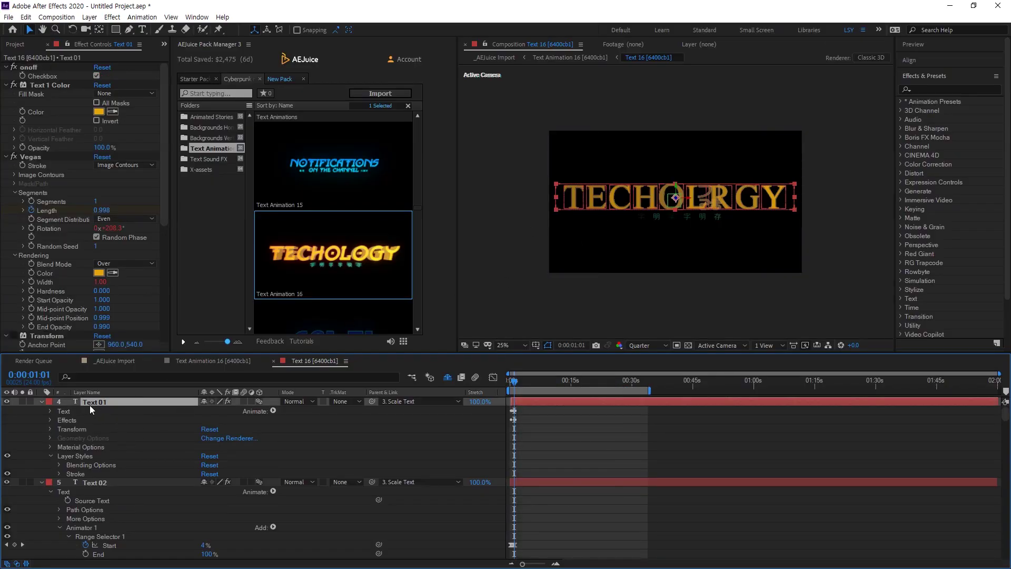
pyautogui.doubleClick(97, 402)
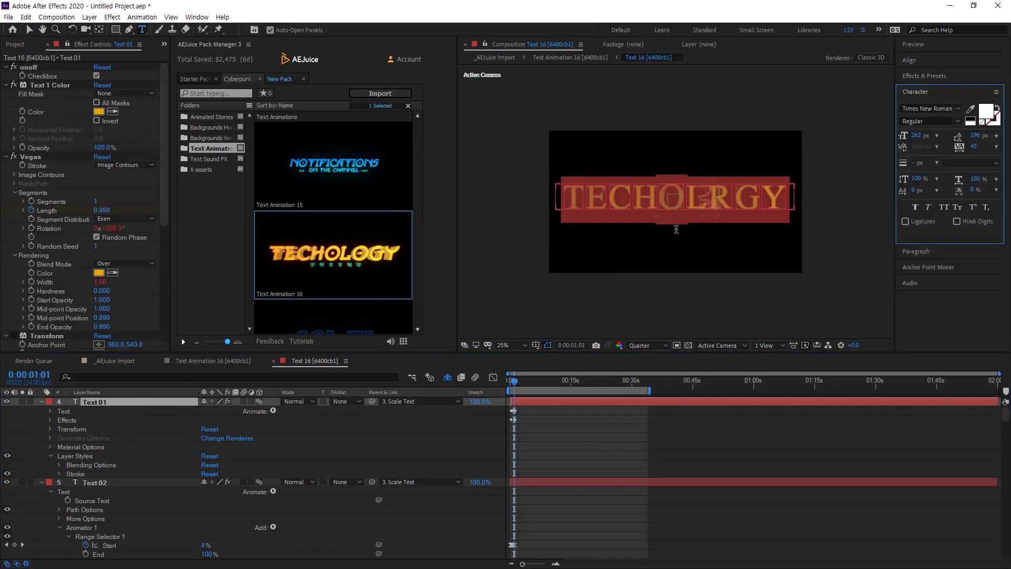
pyautogui.click(915, 108)
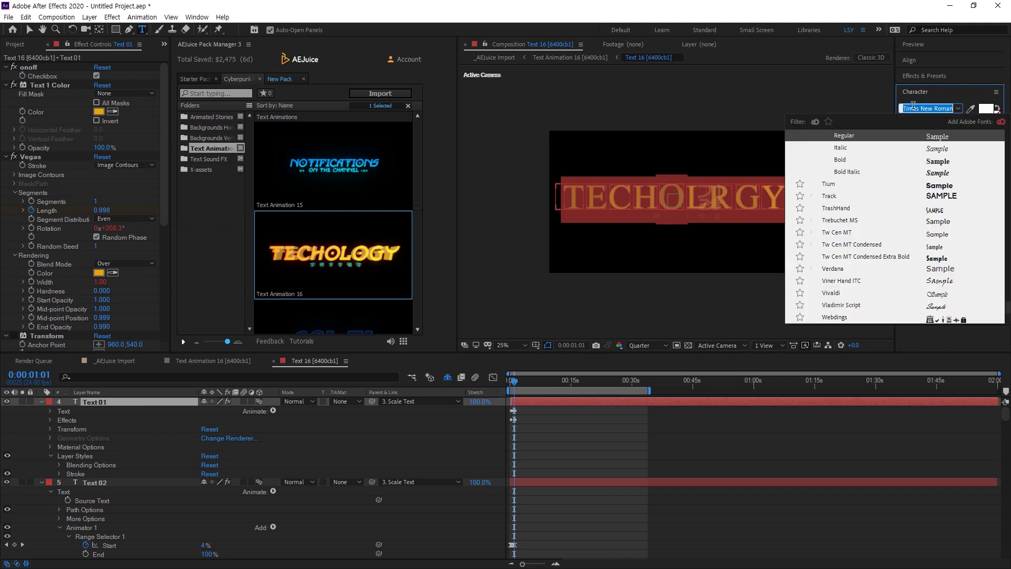
pyautogui.write('xi')
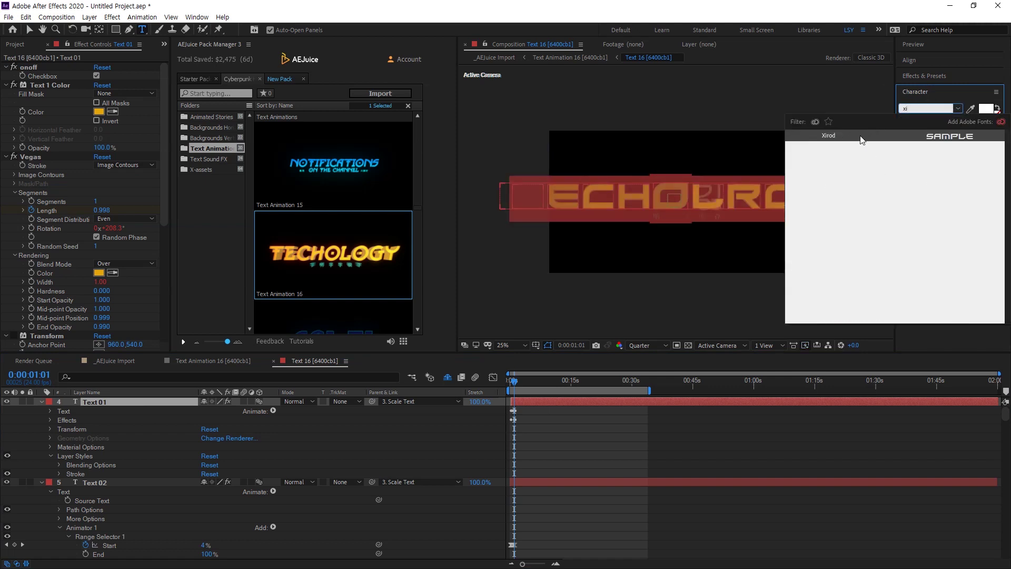
pyautogui.click(858, 139)
pyautogui.moveTo(919, 139); pyautogui.dragTo(877, 141)
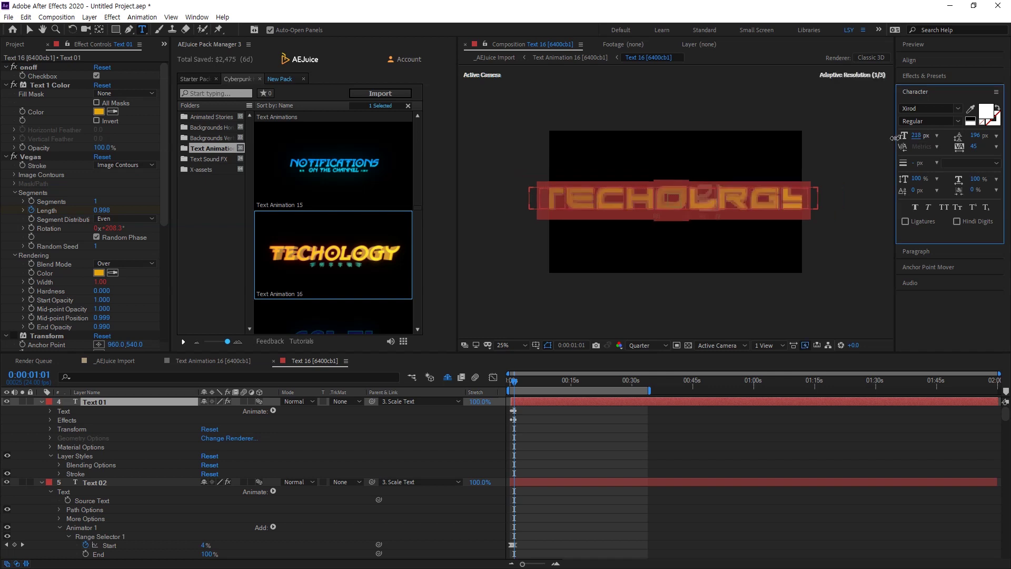
pyautogui.click(546, 381)
pyautogui.moveTo(548, 385); pyautogui.dragTo(515, 396)
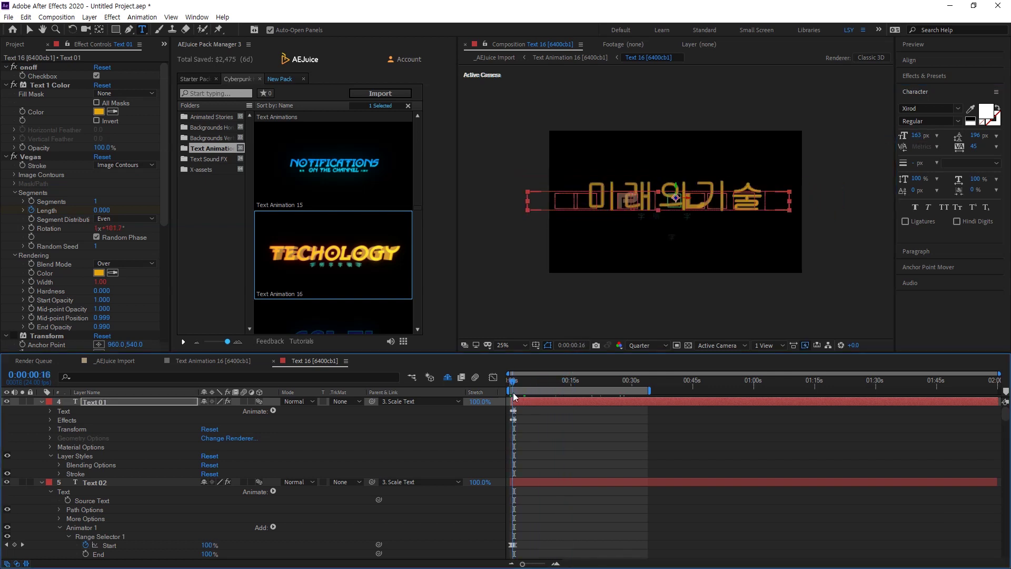
pyautogui.press('.')
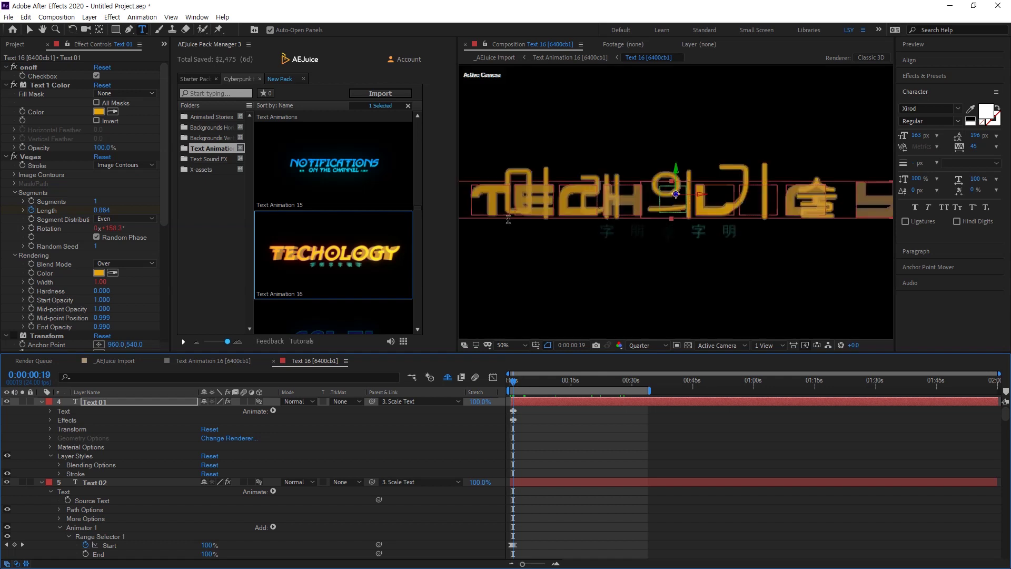
# Step: Change the Text 02 layer's font to 카페24 단정해
pyautogui.click(107, 485)
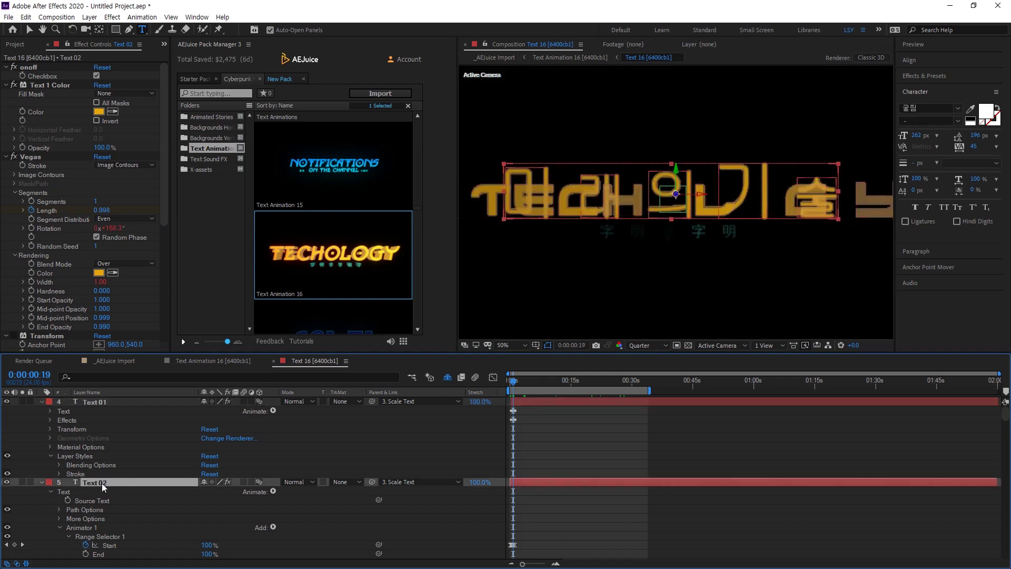
pyautogui.click(938, 109)
pyautogui.write('단정')
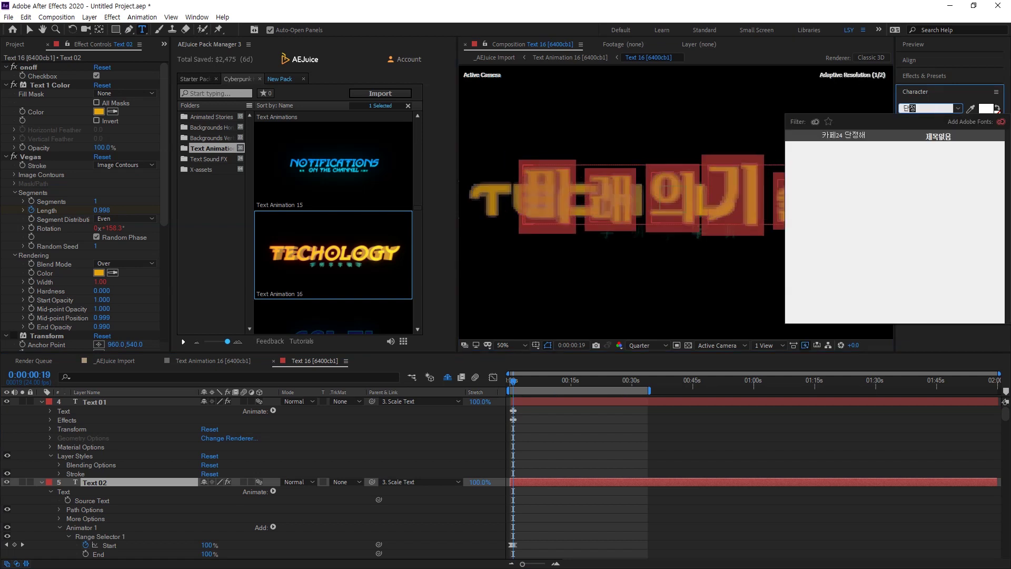
pyautogui.click(863, 136)
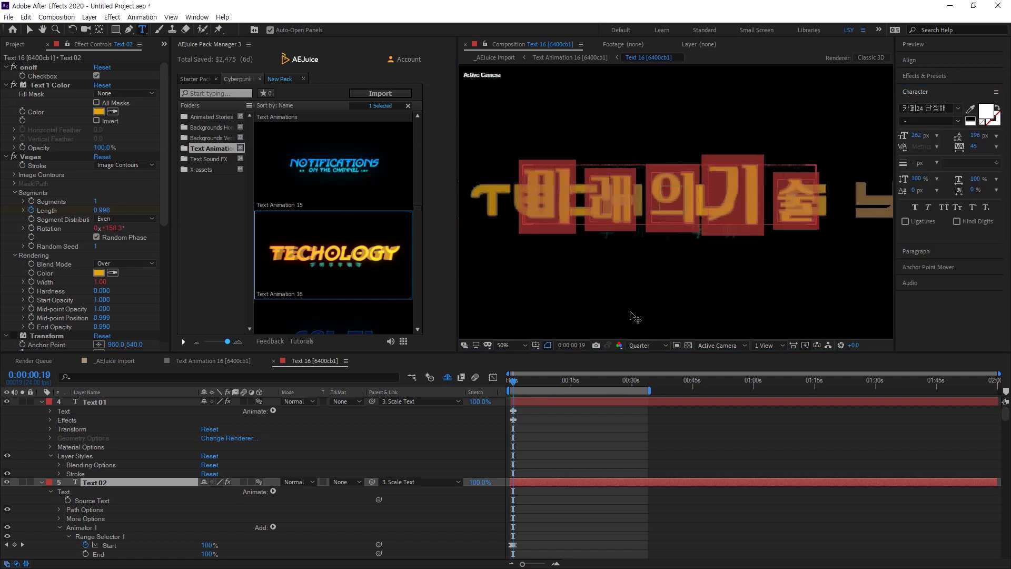
# Step: Set the Text 03 Korean subtitle in 카페24 단정해 as well
pyautogui.scroll(-10, 131, 464)
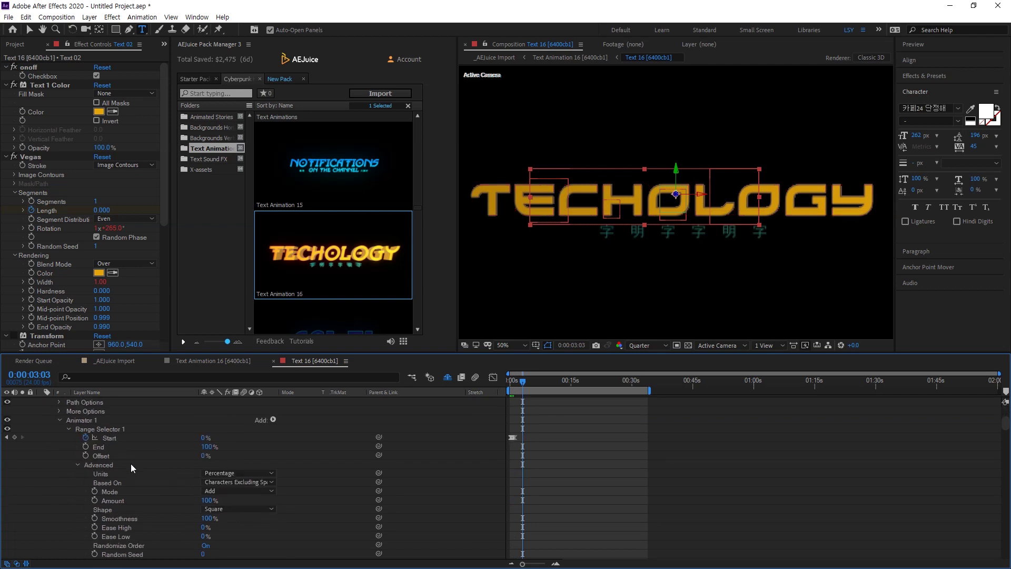
pyautogui.scroll(-10, 117, 465)
pyautogui.scroll(-5, 119, 465)
pyautogui.scroll(-5, 118, 472)
pyautogui.scroll(-5, 110, 460)
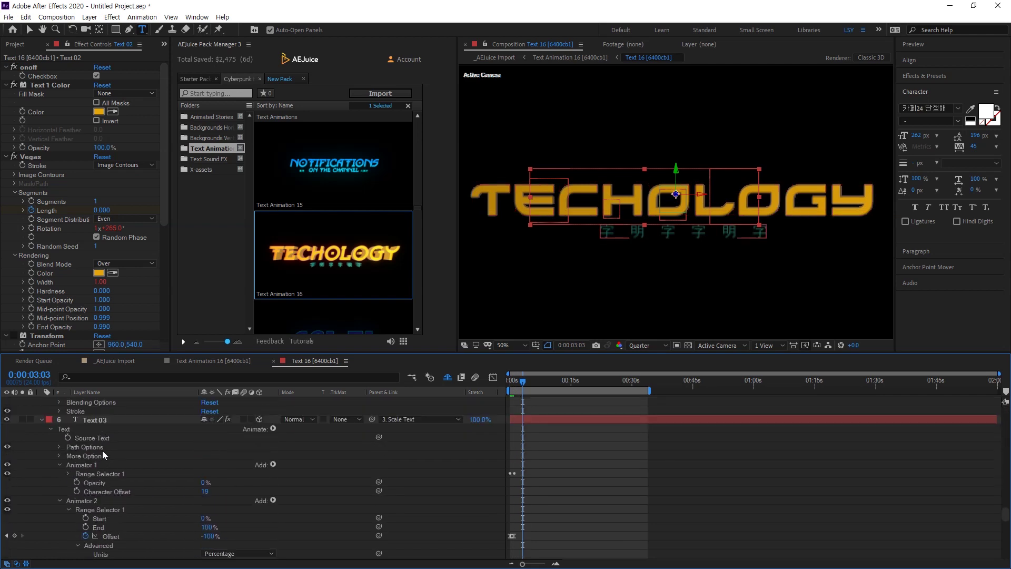
pyautogui.click(109, 419)
pyautogui.write('미래의 기술')
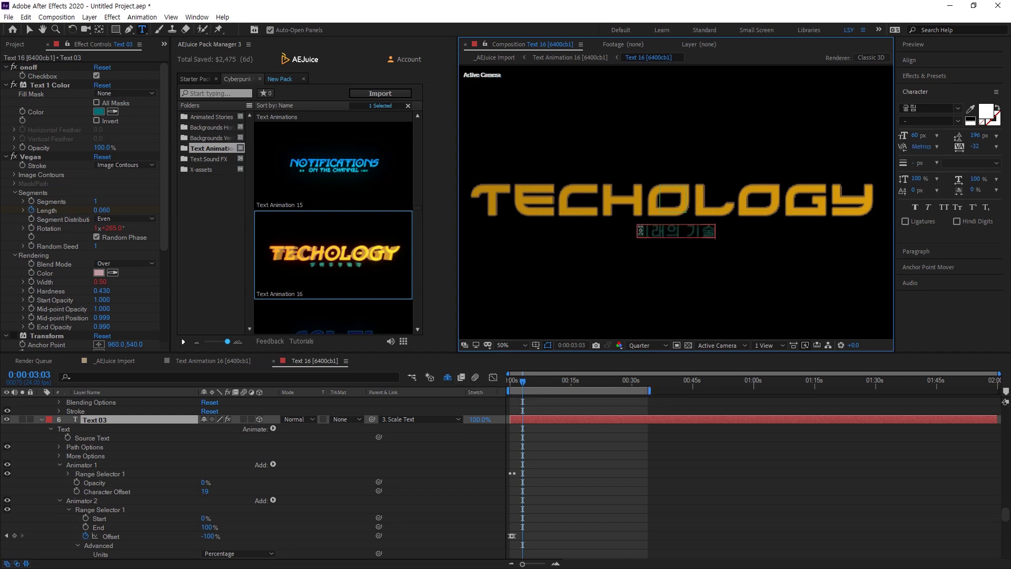
pyautogui.click(936, 109)
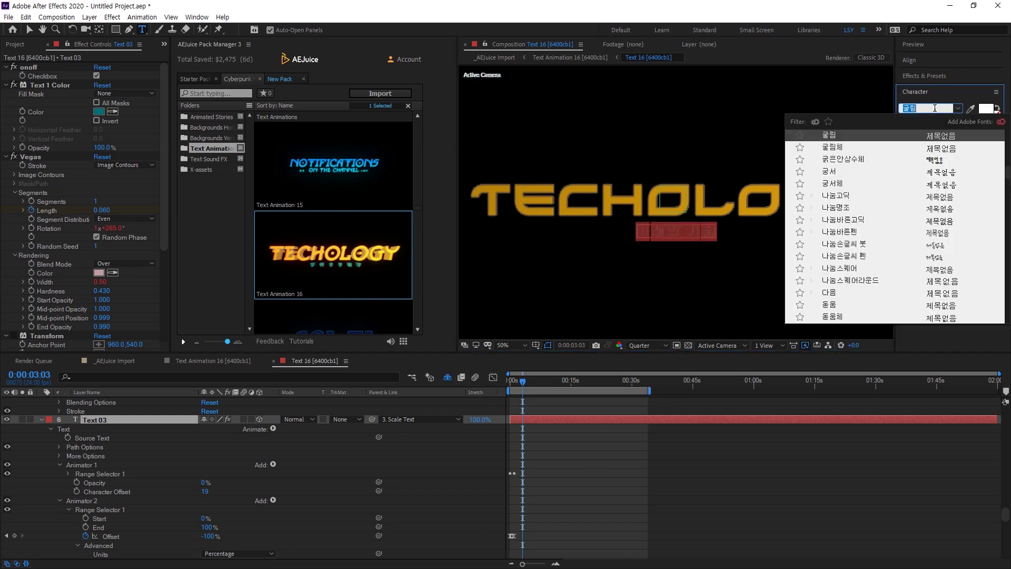
pyautogui.write('단정해')
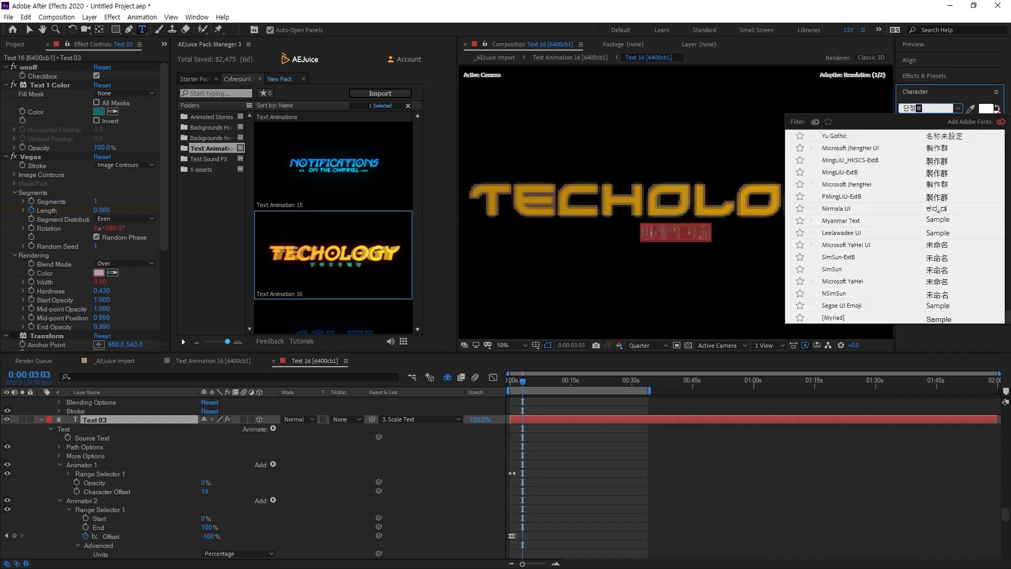
pyautogui.click(886, 138)
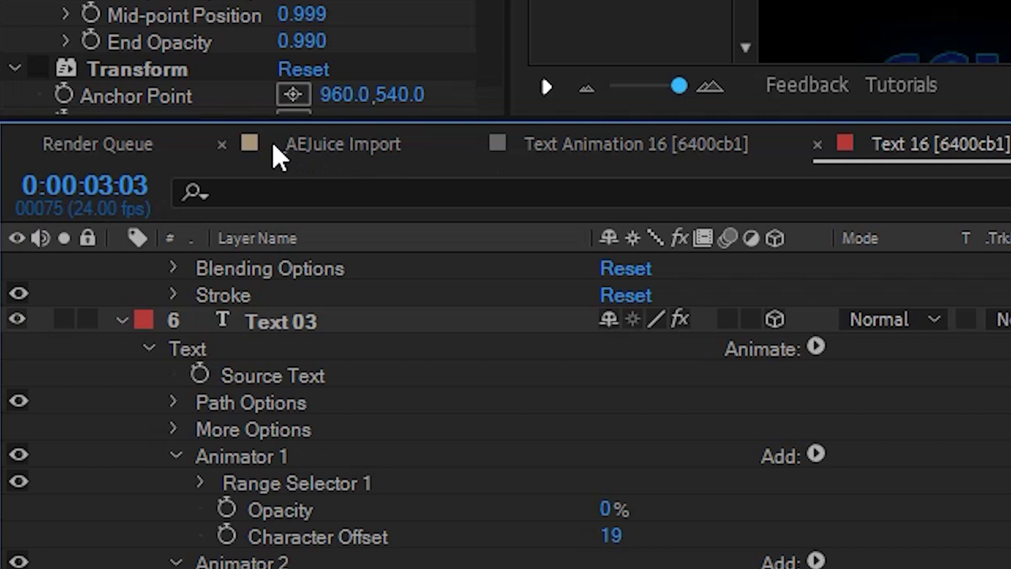
# Step: Return to the _AEJuice Import comp holding Text Animation 16 and Background 14
pyautogui.click(135, 359)
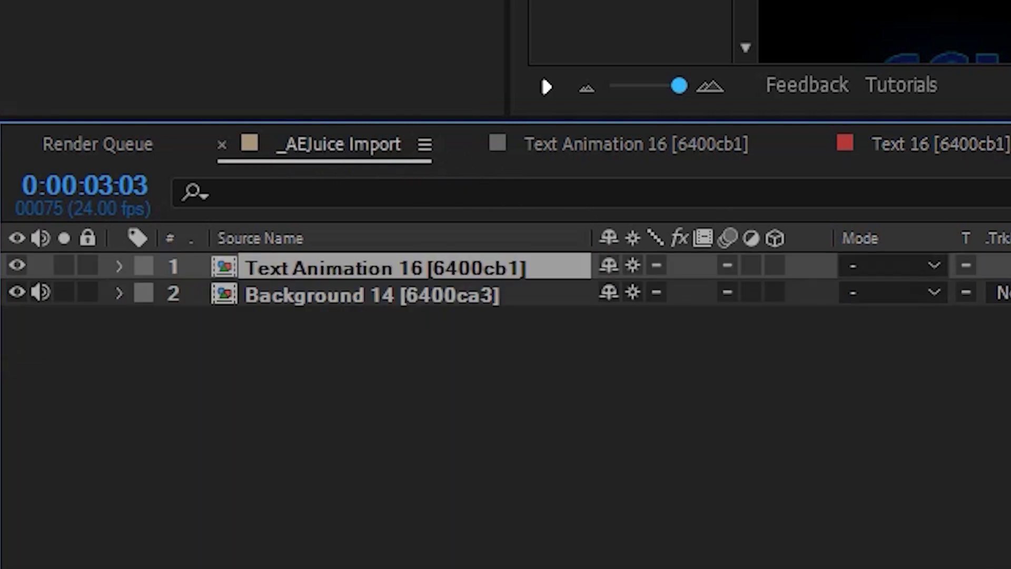